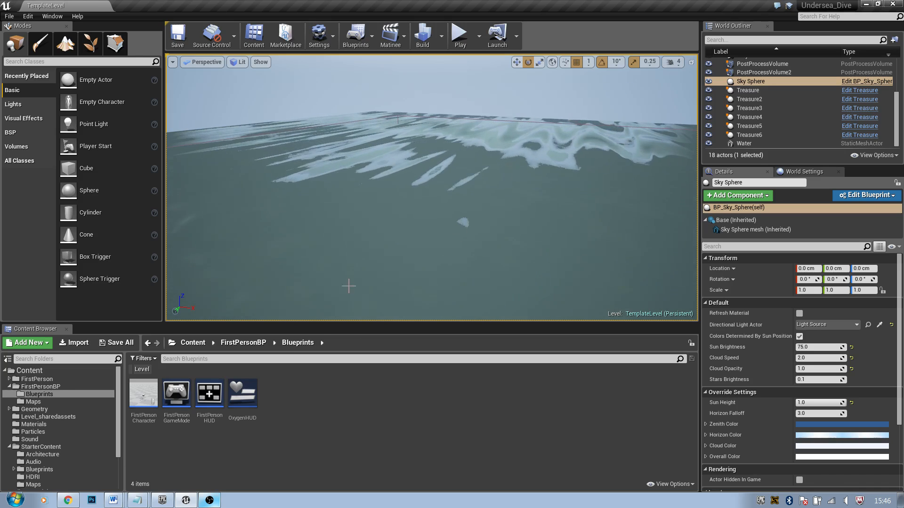
# - Open the OxygenHUD widget and examine its progress bar's settings, including the percent binding, and close it
pyautogui.click(248, 393)
pyautogui.doubleClick(247, 393)
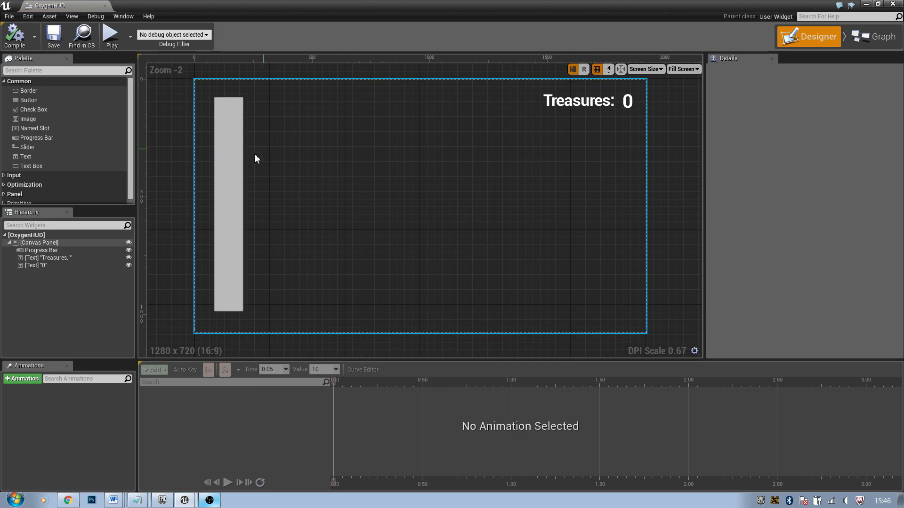
pyautogui.click(227, 151)
pyautogui.moveTo(795, 217)
pyautogui.mouseDown()
pyautogui.moveTo(833, 217)
pyautogui.moveTo(795, 217)
pyautogui.mouseUp()
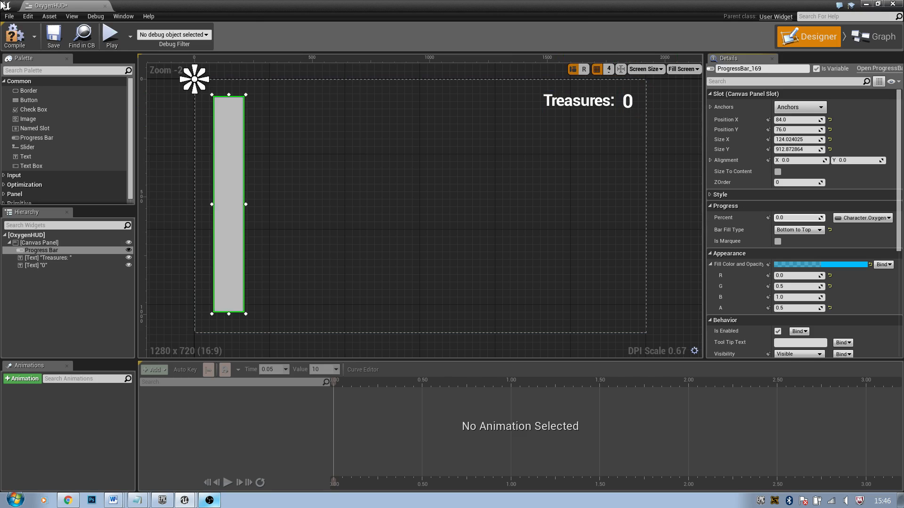
pyautogui.click(893, 4)
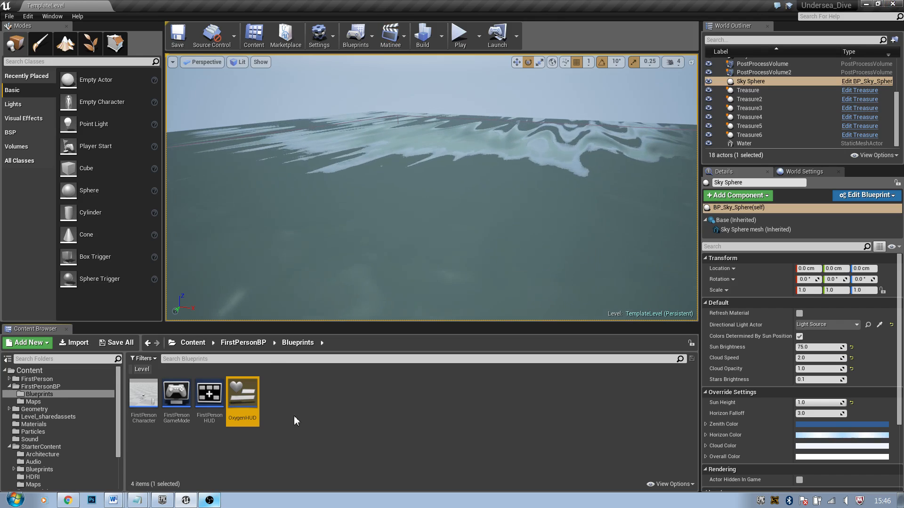
# - Create a new Widget Blueprint named OxygenUI in the FirstPersonBP Blueprints folder
pyautogui.rightClick(293, 417)
pyautogui.moveTo(329, 373)
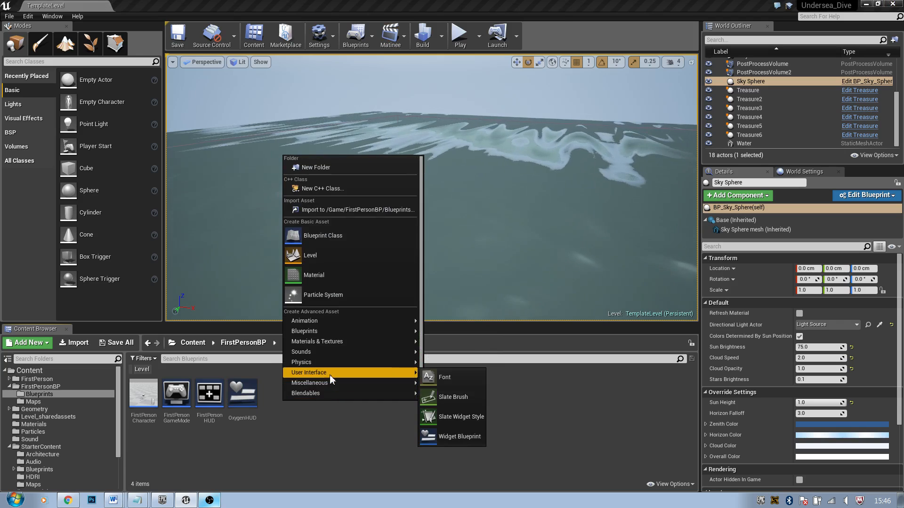
pyautogui.click(451, 434)
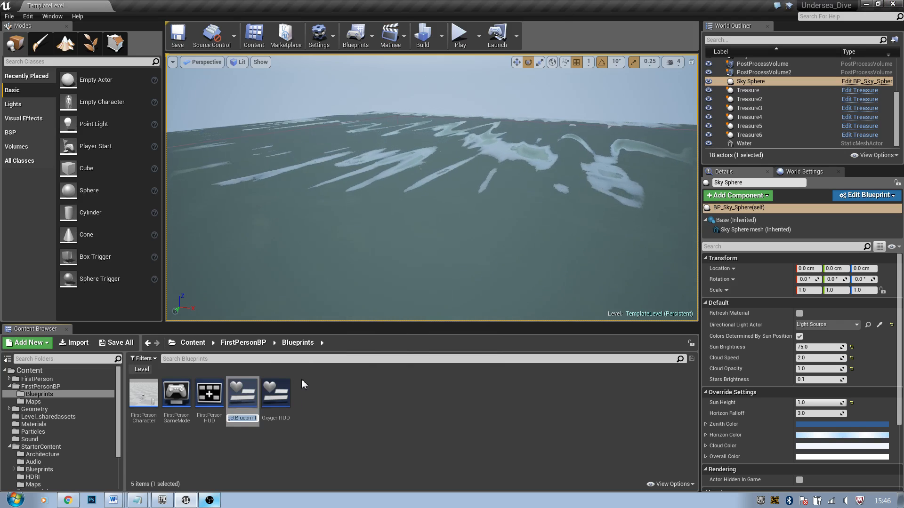
pyautogui.write('Ox')
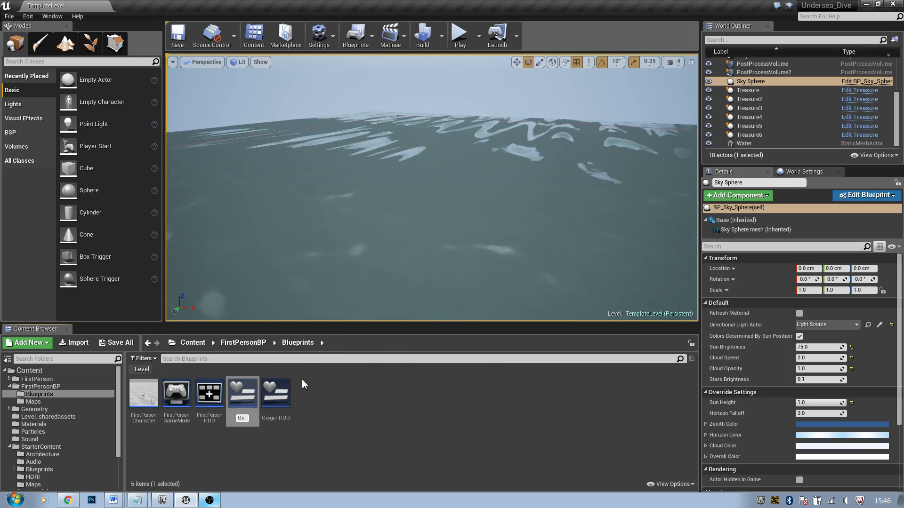
pyautogui.write('y')
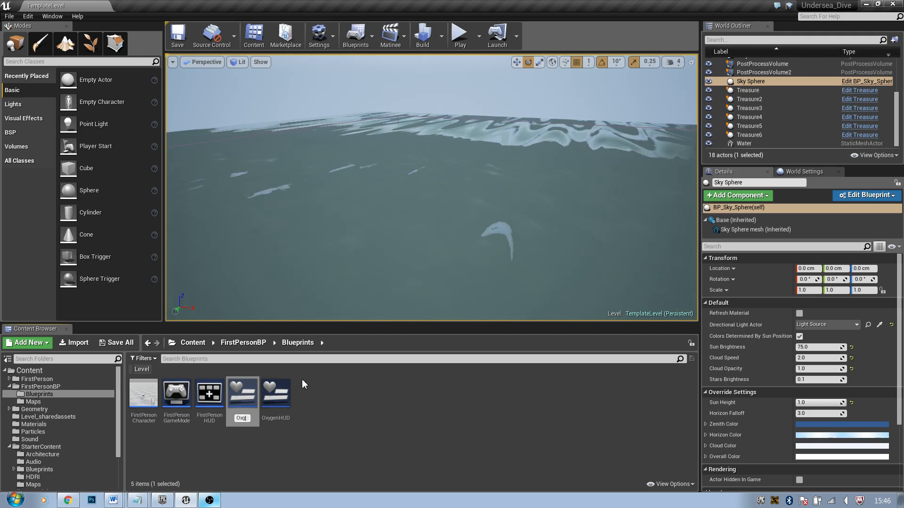
pyautogui.write('genUi')
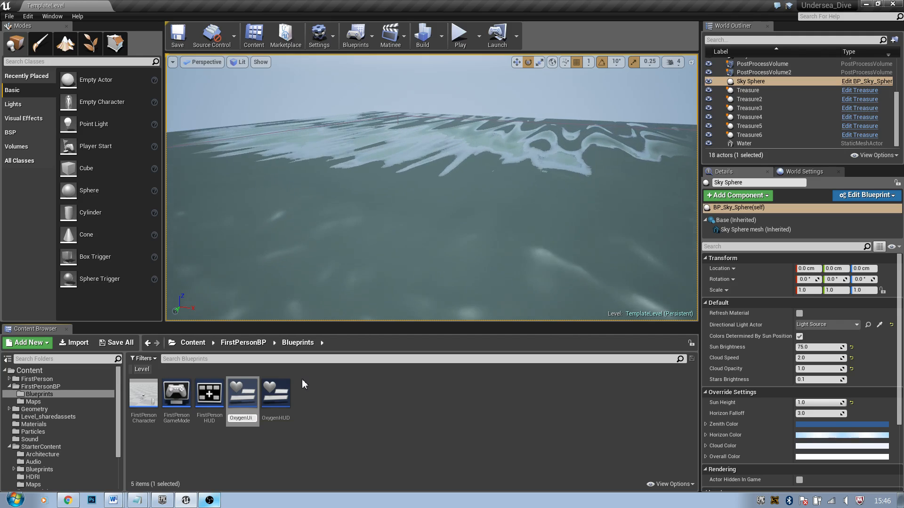
pyautogui.press('Return')
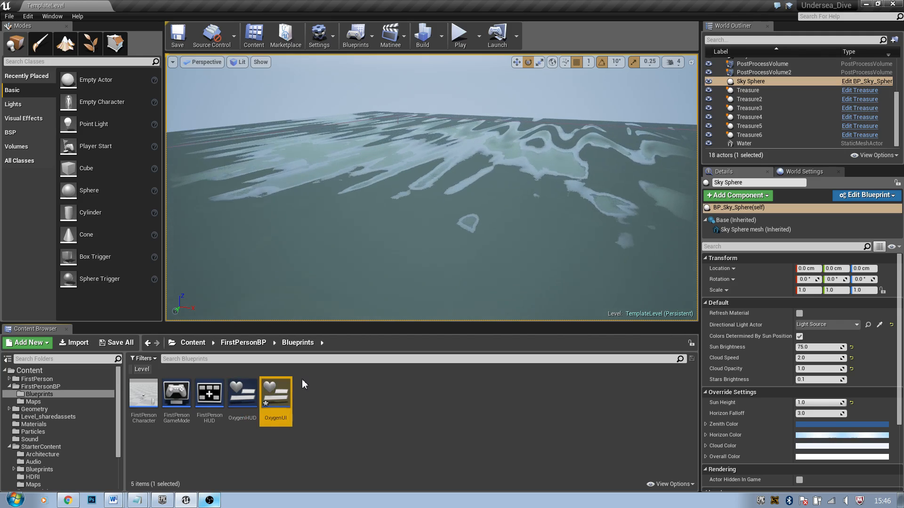
# - Open OxygenUI and place a text block about 1320 by 785 on the canvas with the text "TEST"
pyautogui.doubleClick(277, 397)
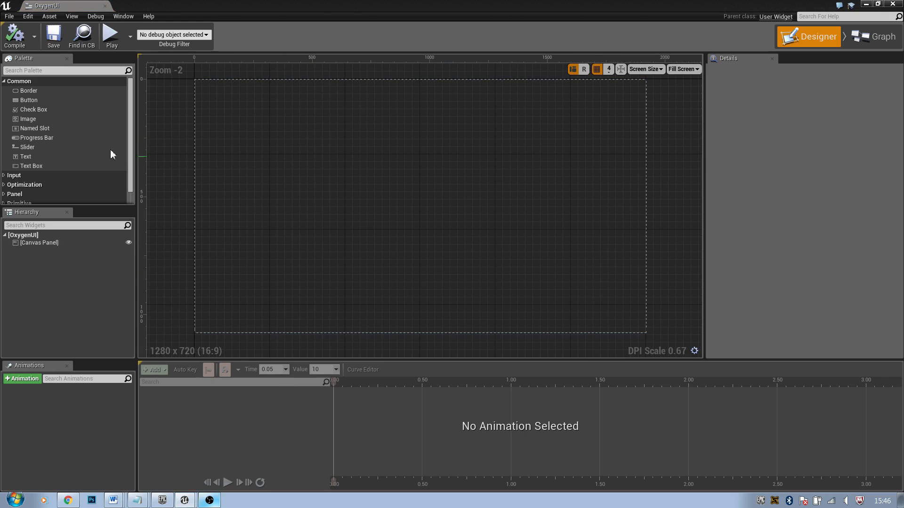
pyautogui.moveTo(40, 157); pyautogui.dragTo(583, 344)
pyautogui.moveTo(799, 206); pyautogui.dragTo(627, 175)
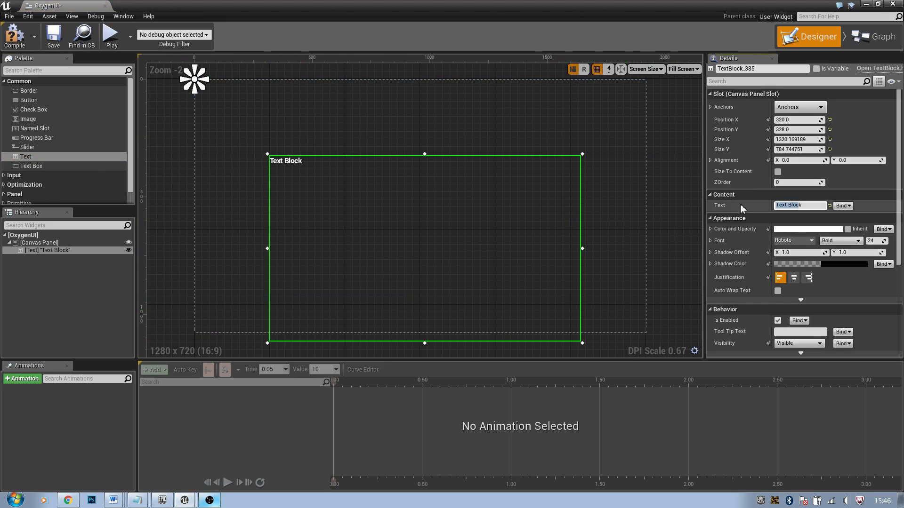
pyautogui.write('TEST')
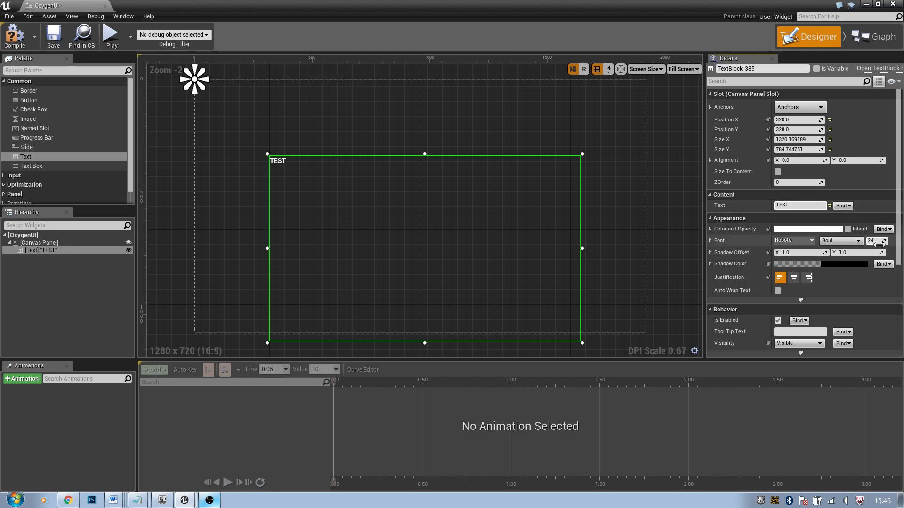
# - Enlarge the TEST text to font size 440, reposition it at about X 340, Y 184, and save the widget
pyautogui.moveTo(872, 240)
pyautogui.mouseDown()
pyautogui.moveTo(894, 241)
pyautogui.moveTo(885, 241)
pyautogui.mouseUp()
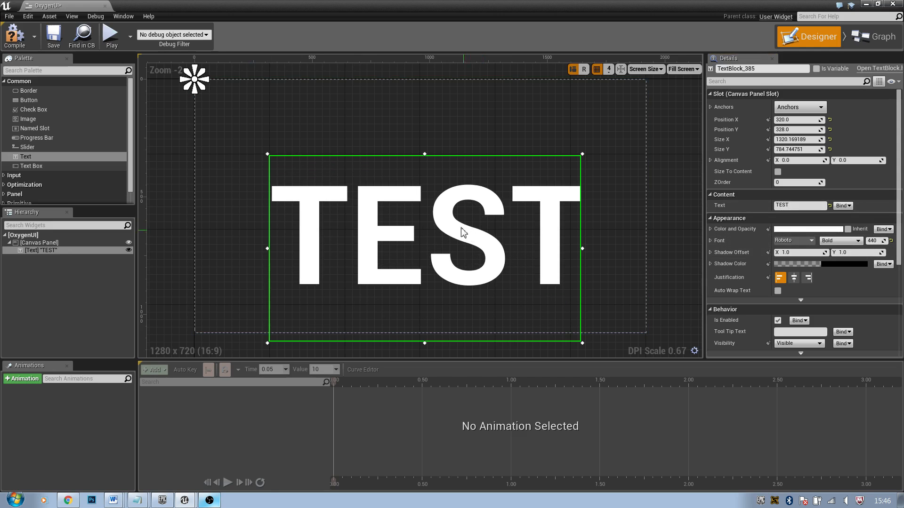
pyautogui.moveTo(462, 231); pyautogui.dragTo(471, 202)
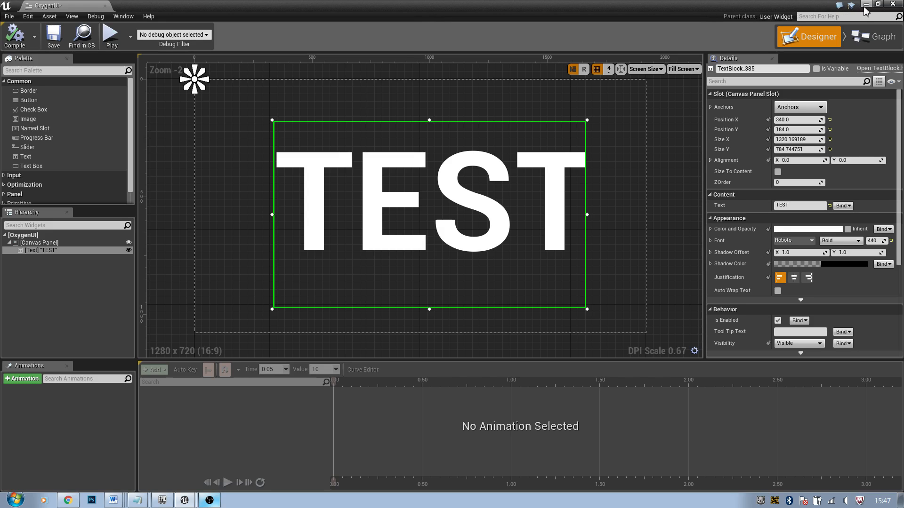
pyautogui.hotkey('ctrl', 's')
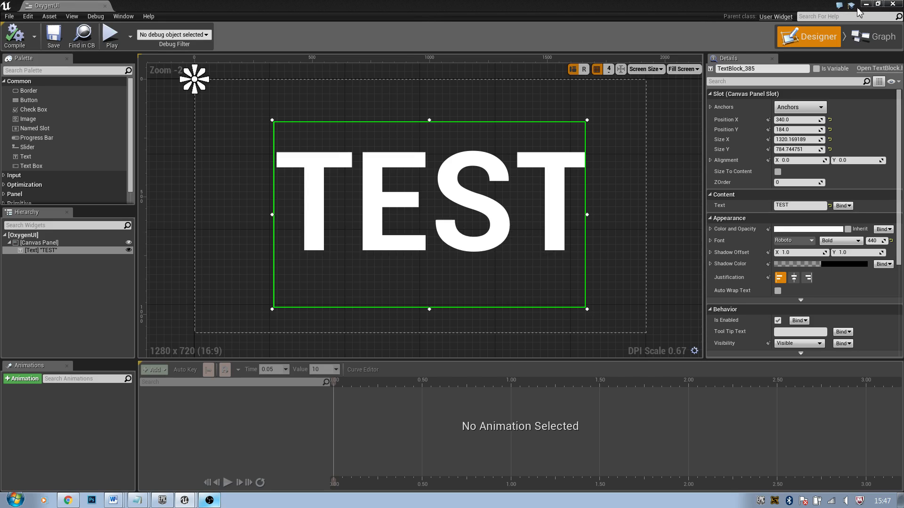
pyautogui.click(866, 5)
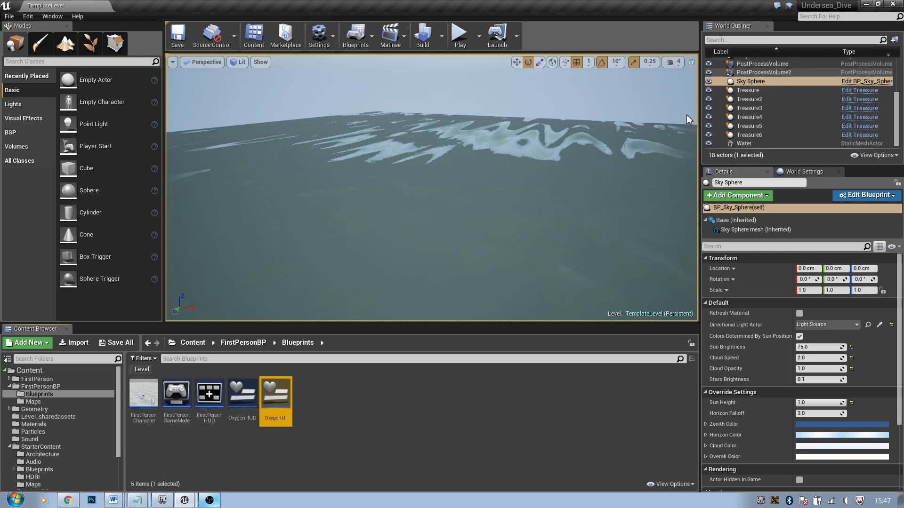
# - Open the FirstPersonCharacter blueprint and add an Event BeginPlay node in an empty area of its event graph
pyautogui.click(156, 396)
pyautogui.doubleClick(157, 396)
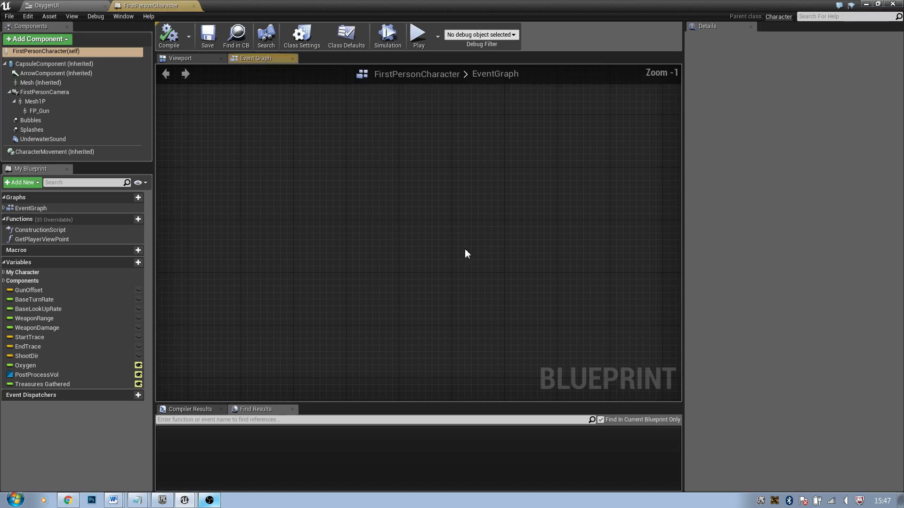
pyautogui.moveTo(449, 230); pyautogui.dragTo(455, 207, button='right')
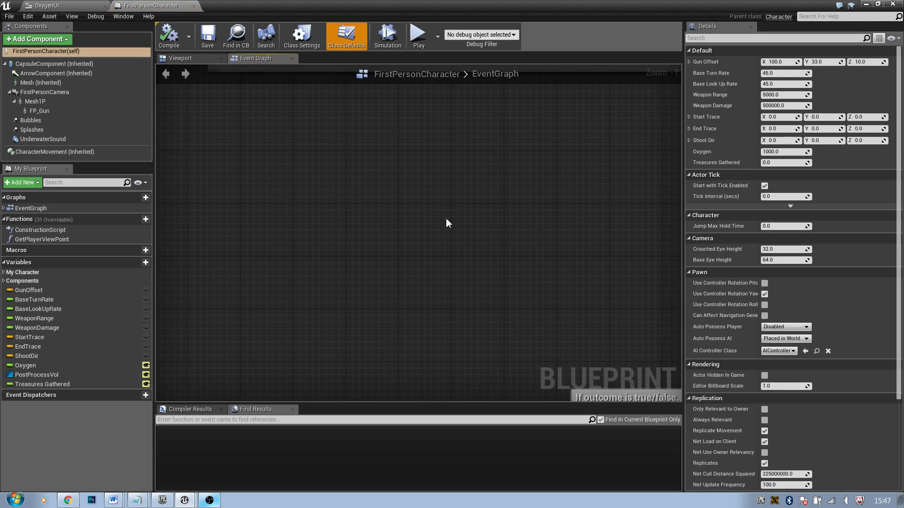
pyautogui.rightClick(329, 173)
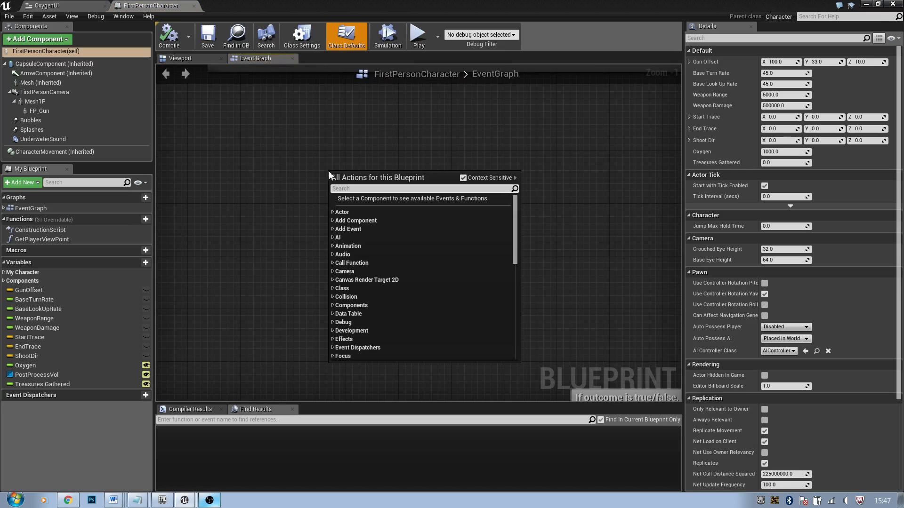
pyautogui.write('c')
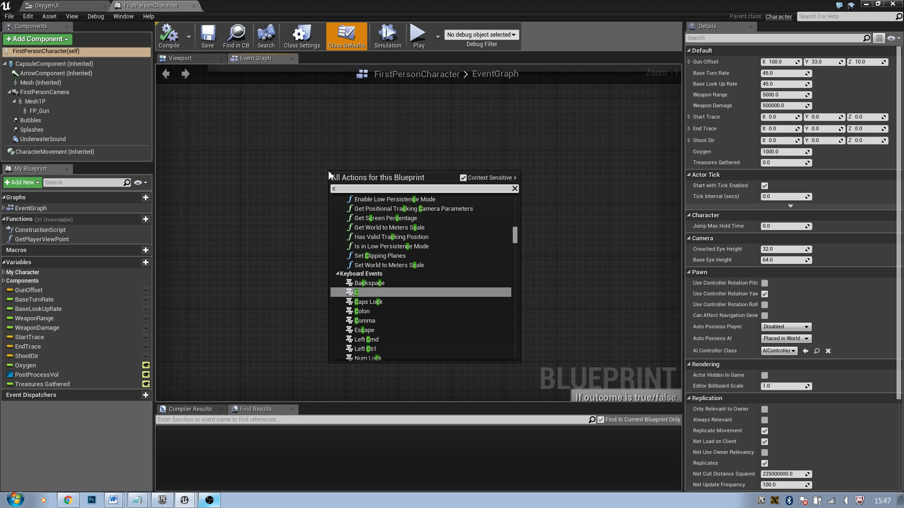
pyautogui.press('BackSpace')
pyautogui.write('beg')
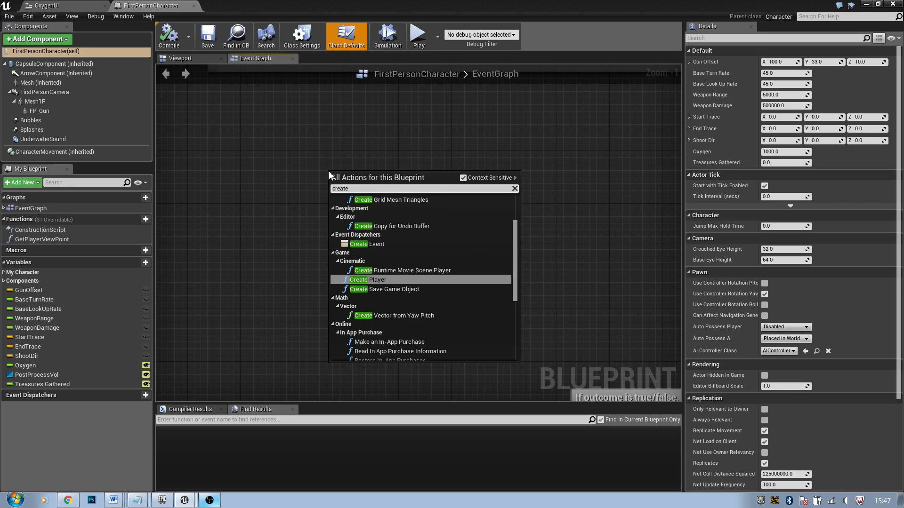
pyautogui.write('in')
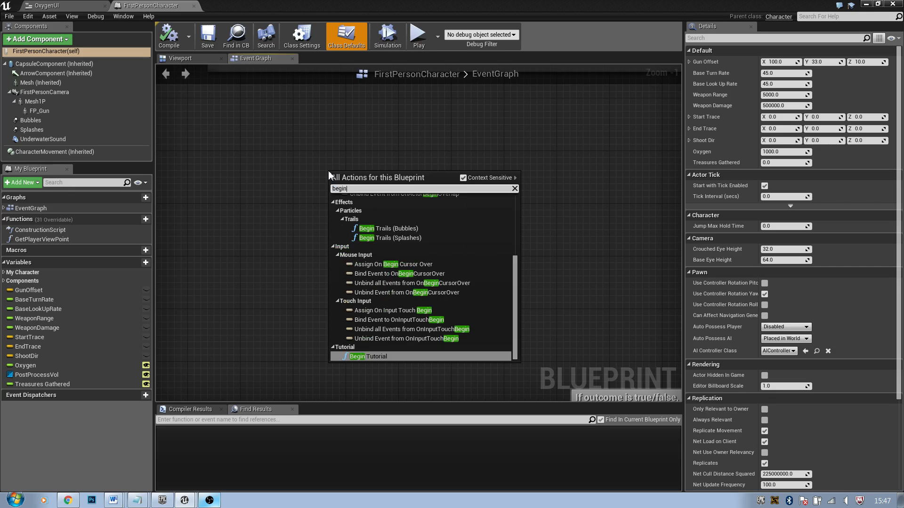
pyautogui.scroll(8, 530, 304)
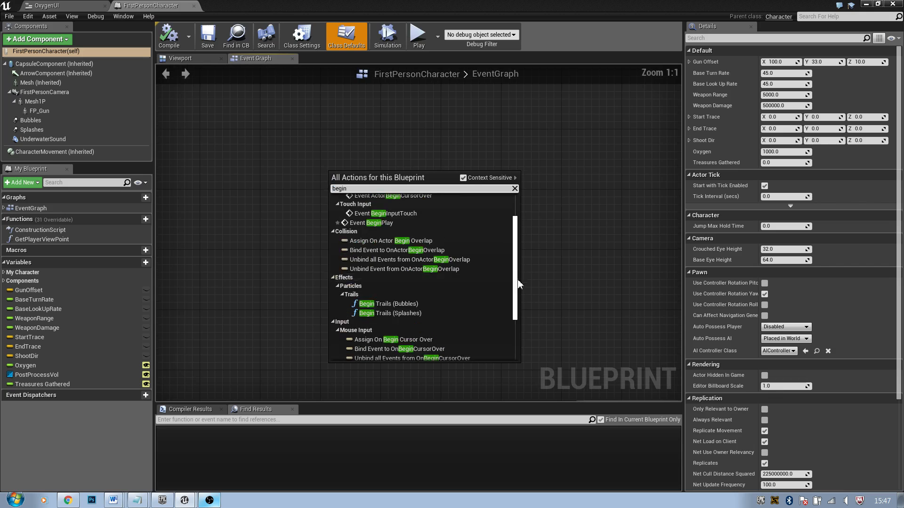
pyautogui.scroll(1, 442, 256)
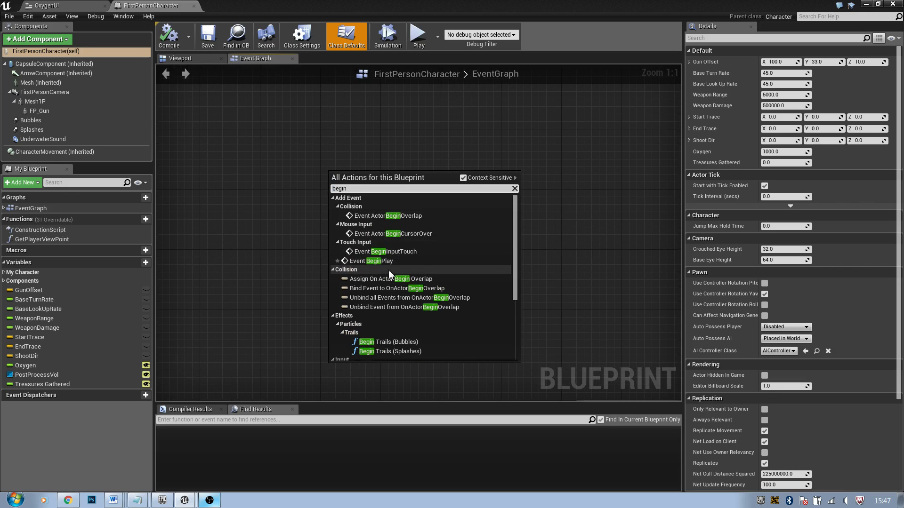
pyautogui.click(390, 261)
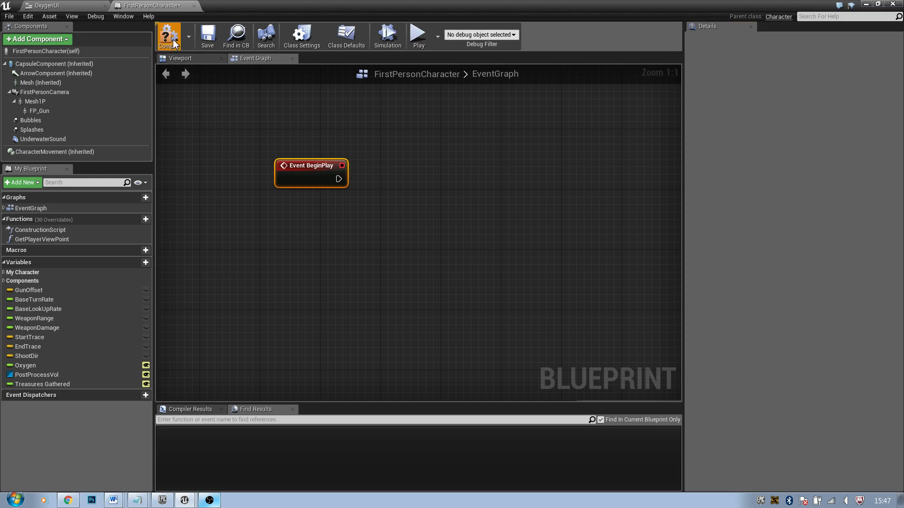
pyautogui.moveTo(321, 165); pyautogui.dragTo(281, 176)
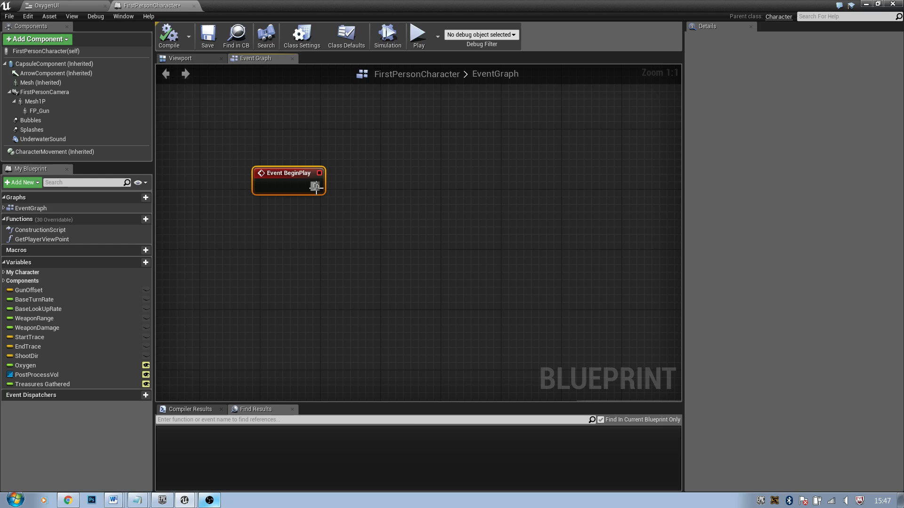
# - Connect a Create Widget node to Event BeginPlay and set its class to OxygenUI
pyautogui.moveTo(393, 239); pyautogui.dragTo(394, 239)
pyautogui.write('widget')
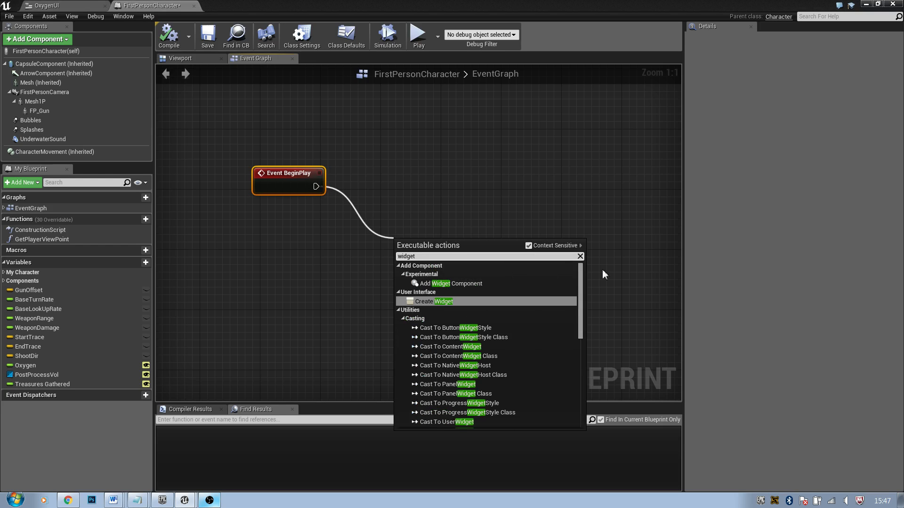
pyautogui.click(450, 302)
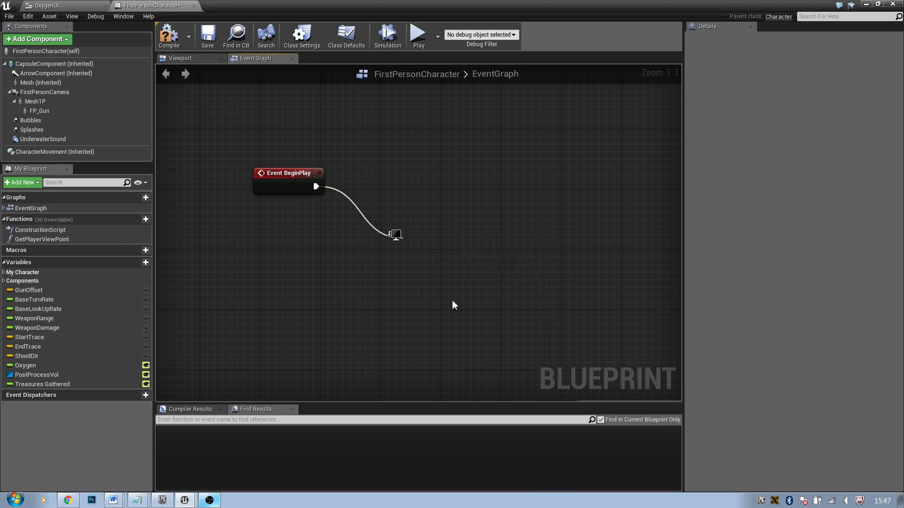
pyautogui.moveTo(485, 242); pyautogui.dragTo(434, 180)
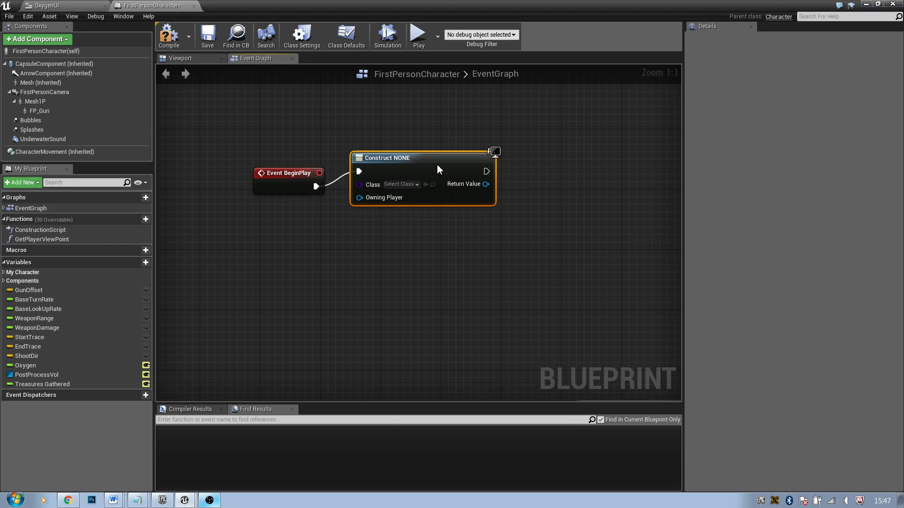
pyautogui.click(417, 192)
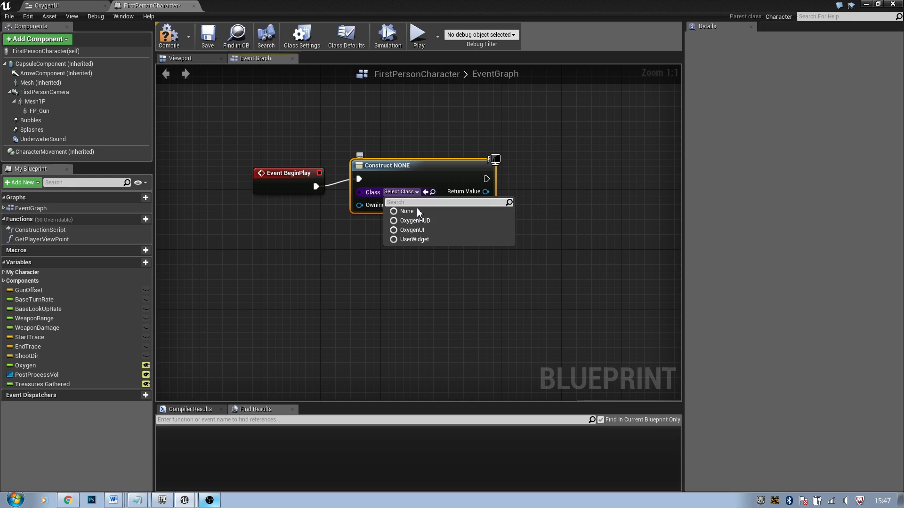
pyautogui.click(418, 193)
pyautogui.click(418, 193)
pyautogui.click(416, 231)
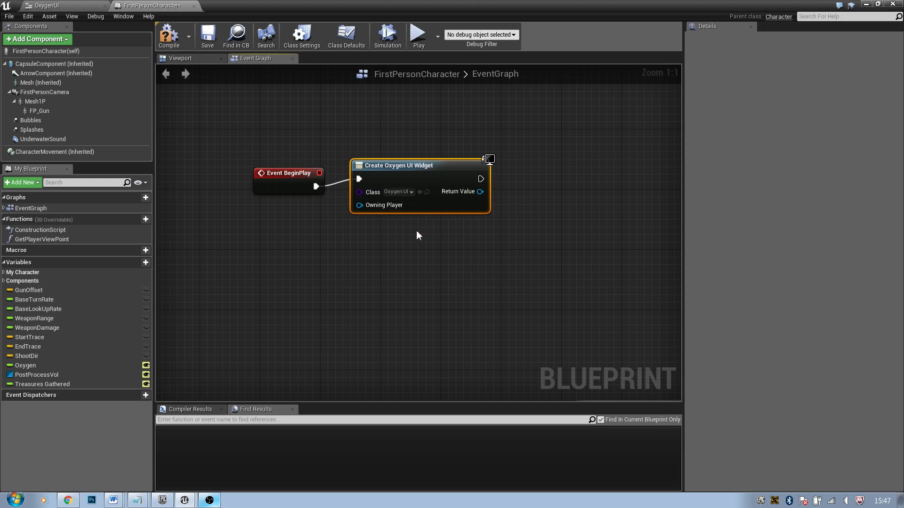
# - Add an Add to Viewport node after the Create Oxygen UI Widget node's execution output and align it beside that node
pyautogui.moveTo(486, 188); pyautogui.dragTo(435, 227, button='right')
pyautogui.moveTo(405, 203)
pyautogui.mouseDown()
pyautogui.moveTo(430, 203)
pyautogui.moveTo(400, 203)
pyautogui.moveTo(408, 203)
pyautogui.mouseUp()
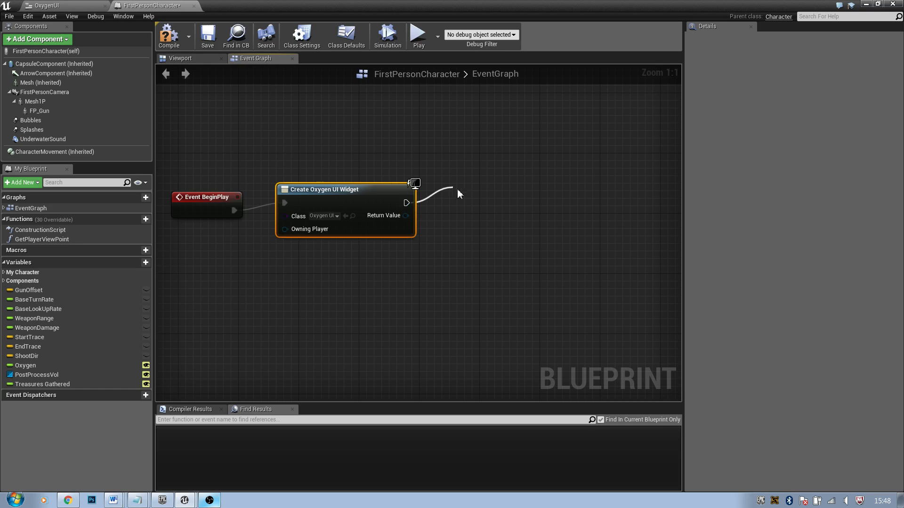
pyautogui.moveTo(458, 190); pyautogui.dragTo(454, 189)
pyautogui.write('to screen')
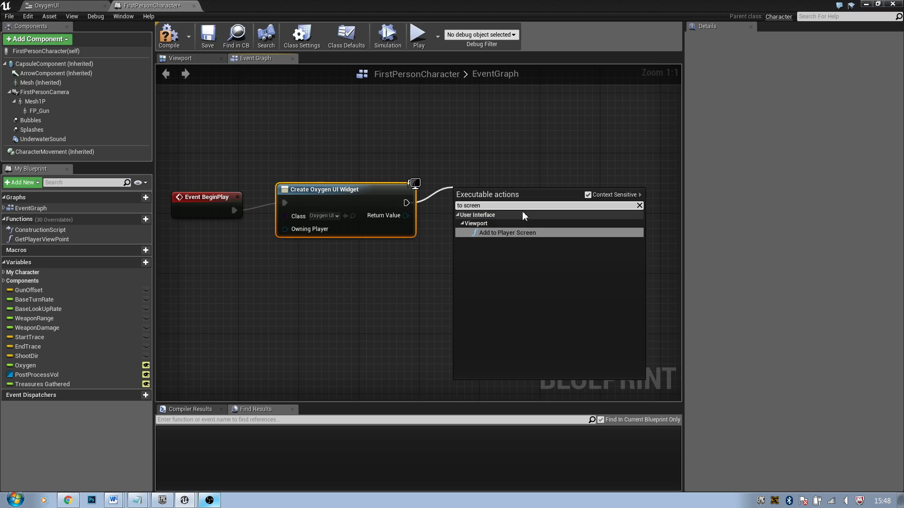
pyautogui.press('BackSpace')
pyautogui.press('BackSpace')
pyautogui.press('BackSpace')
pyautogui.press('BackSpace')
pyautogui.press('BackSpace')
pyautogui.press('BackSpace')
pyautogui.write('view')
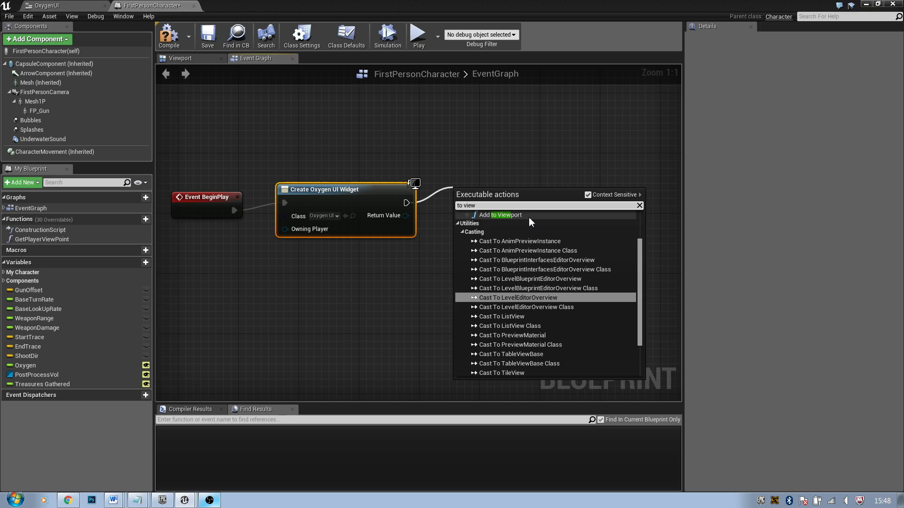
pyautogui.click(529, 216)
pyautogui.moveTo(490, 202); pyautogui.dragTo(477, 195)
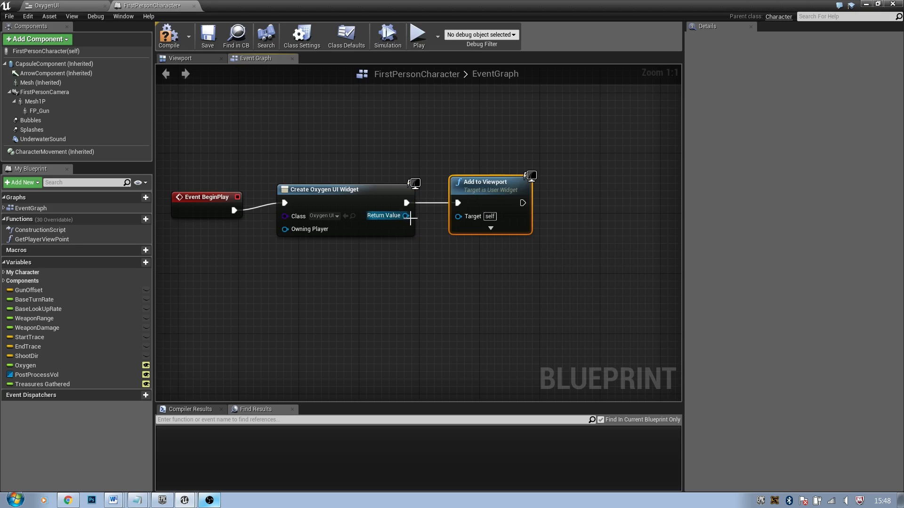
# - Connect the Create Oxygen UI Widget node's Return Value to Add to Viewport's Target, then compile and save the blueprint
pyautogui.click(168, 41)
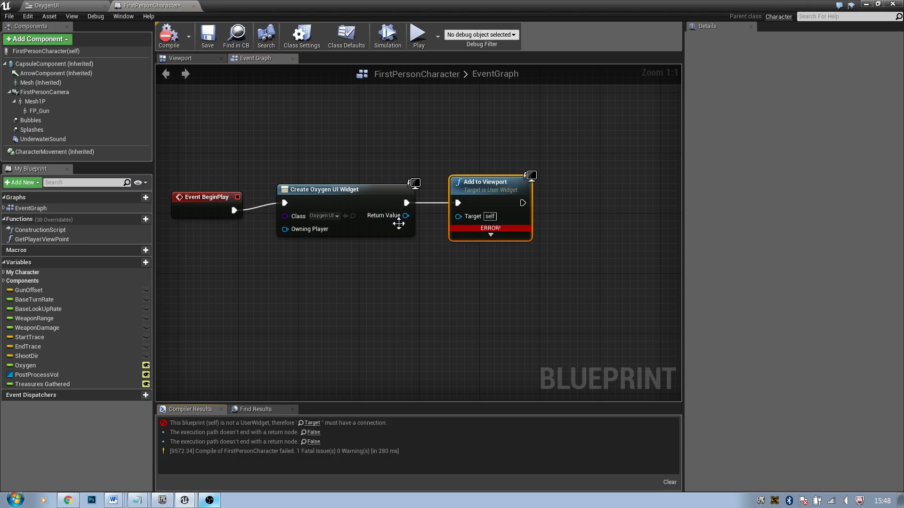
pyautogui.moveTo(406, 215); pyautogui.dragTo(466, 217)
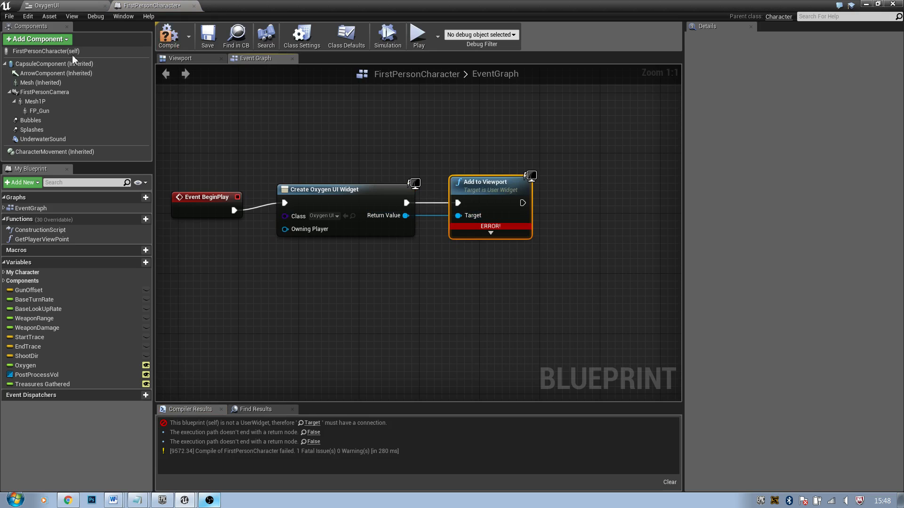
pyautogui.click(180, 40)
pyautogui.hotkey('ctrl', 's')
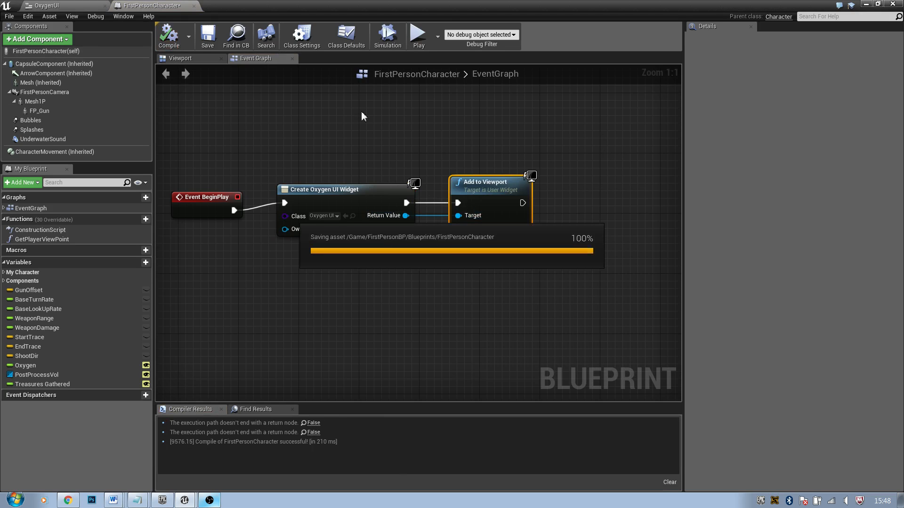
# - Play the level to check the TEST widget on screen, then stop and return to the level editor
pyautogui.click(868, 6)
pyautogui.click(460, 35)
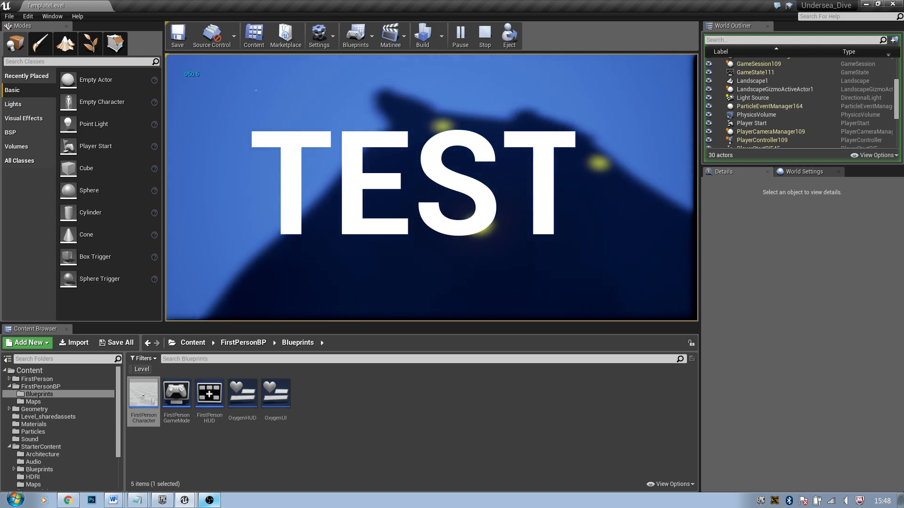
pyautogui.press('Escape')
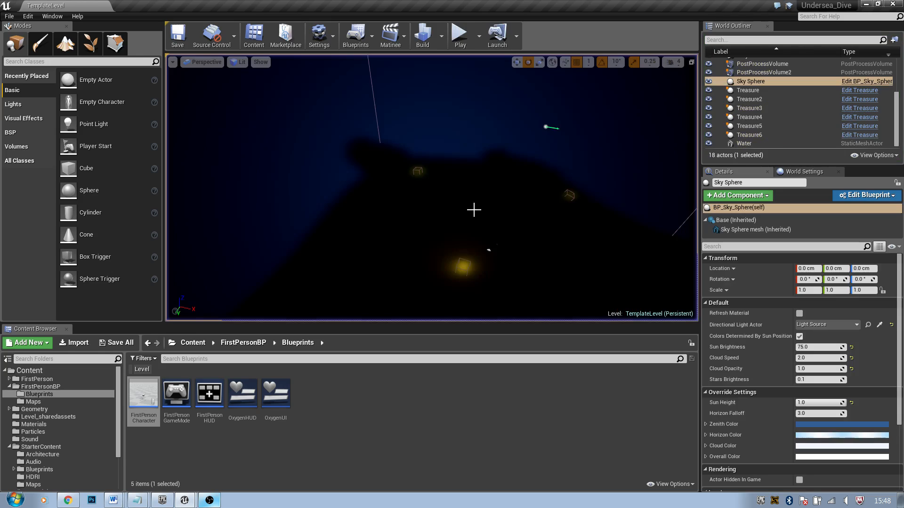
pyautogui.moveTo(517, 225); pyautogui.dragTo(514, 111, button='right')
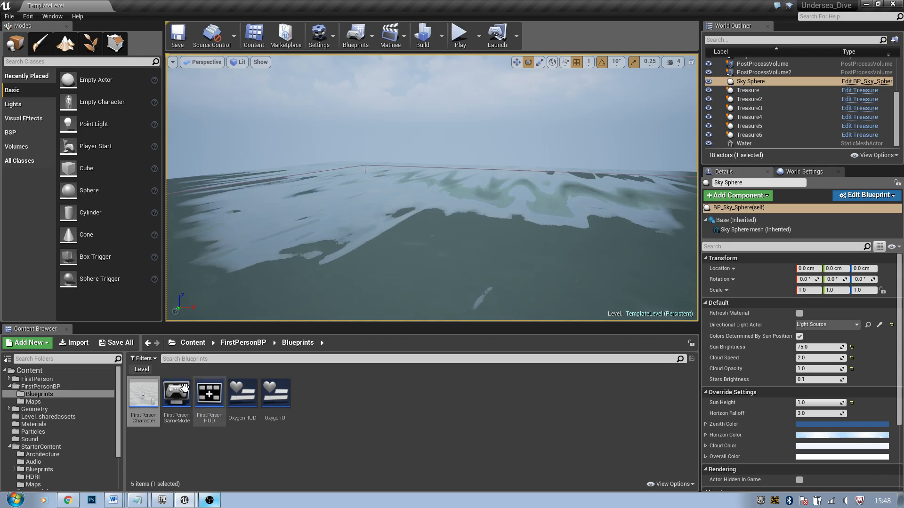
# - Replace the TEST text in the OxygenUI widget with a tall progress bar about 100 by 893 at X 92, Y 76
pyautogui.doubleClick(275, 395)
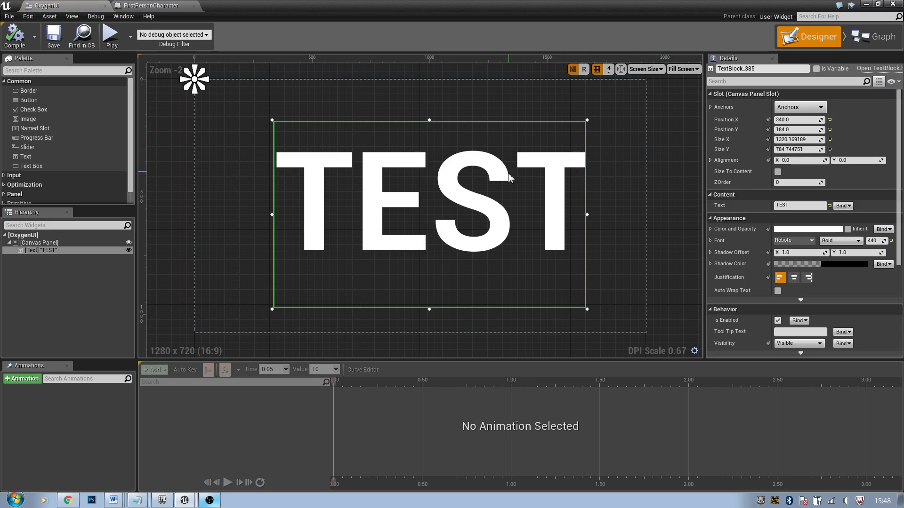
pyautogui.press('Delete')
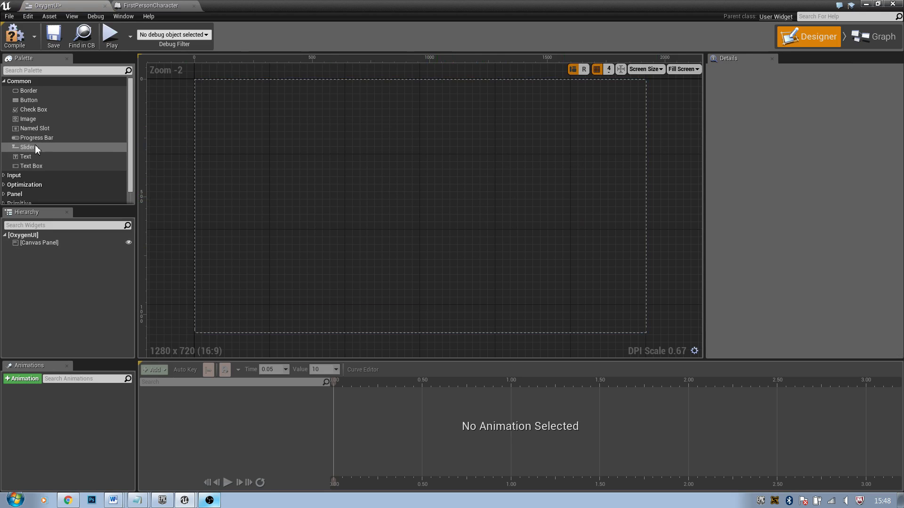
pyautogui.moveTo(36, 138); pyautogui.dragTo(242, 94)
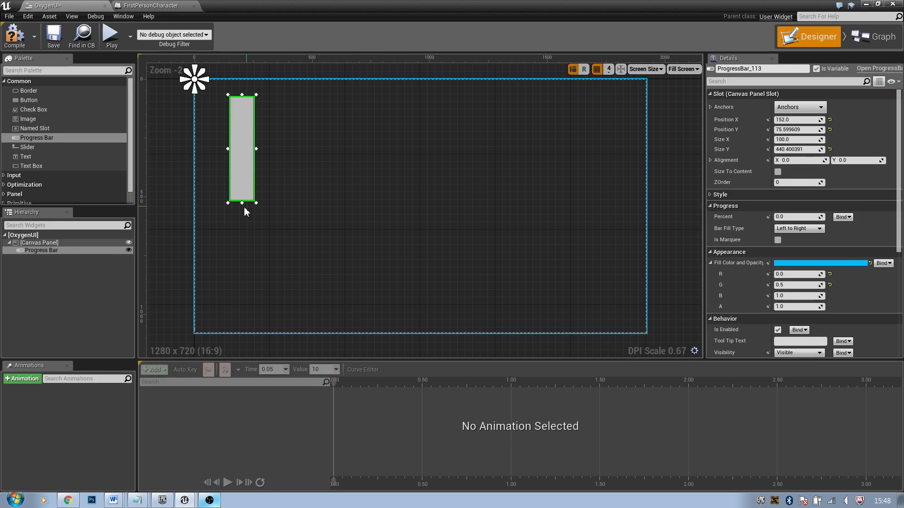
pyautogui.moveTo(242, 204); pyautogui.dragTo(253, 313)
pyautogui.moveTo(243, 282); pyautogui.dragTo(231, 284)
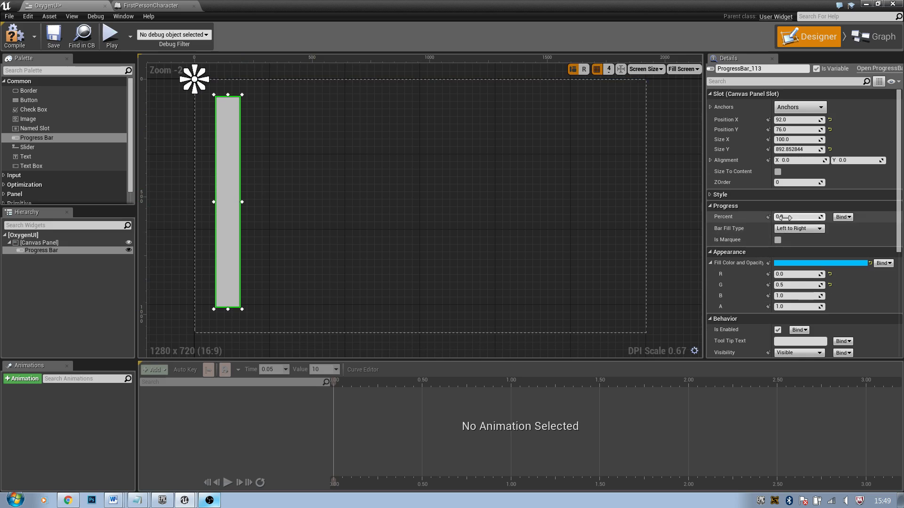
# - Set the progress bar's fill type to Bottom to Top and raise its percent until the bar is full
pyautogui.moveTo(784, 217); pyautogui.dragTo(803, 217)
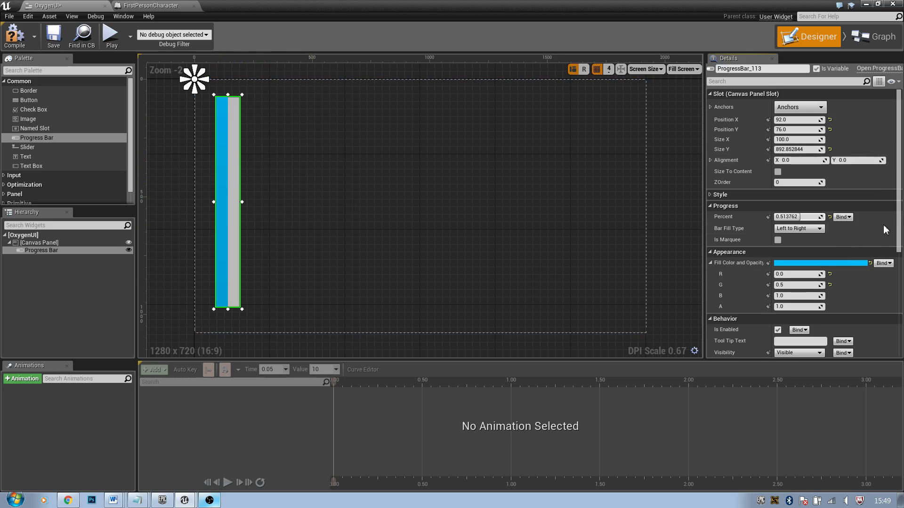
pyautogui.click(802, 228)
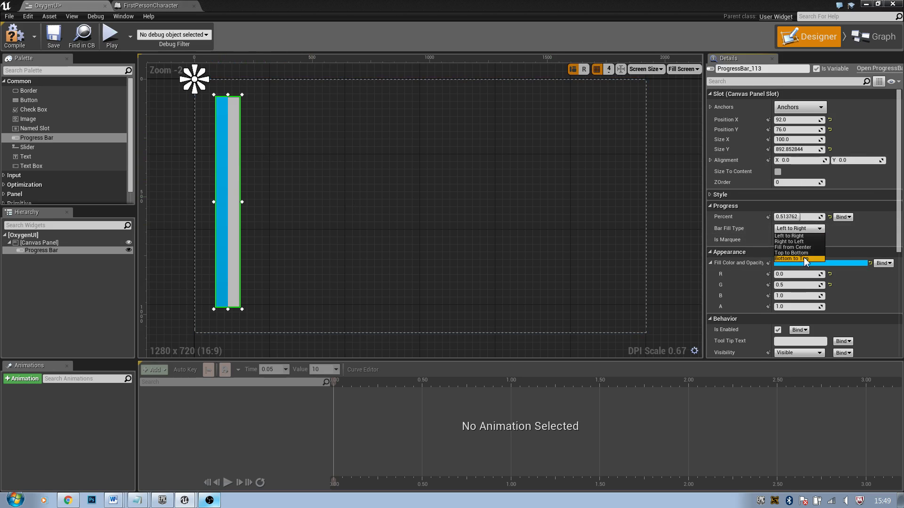
pyautogui.click(806, 258)
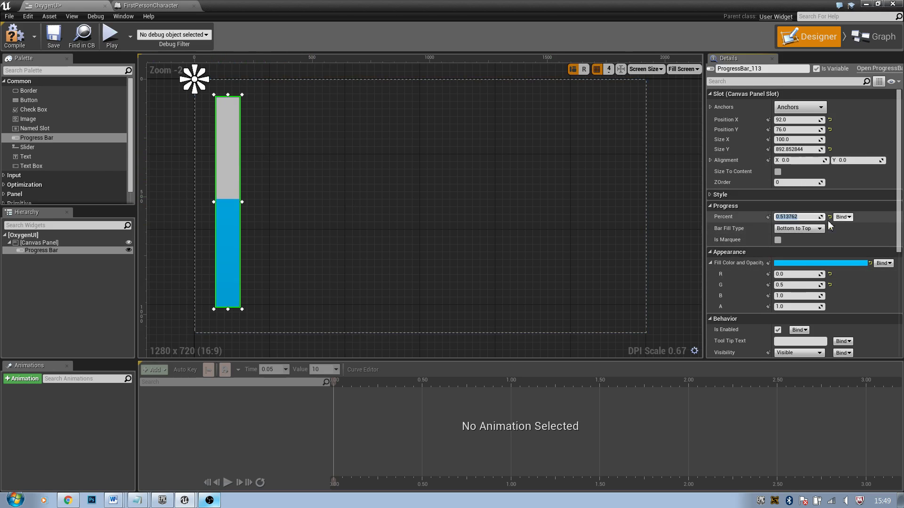
pyautogui.moveTo(821, 217); pyautogui.dragTo(885, 217)
pyautogui.click(445, 104)
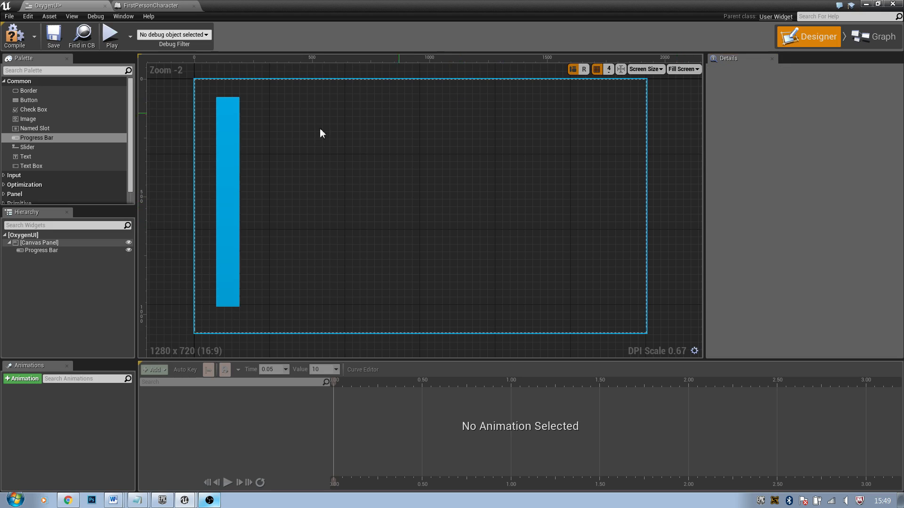
# - Add two text blocks; make the upper-right one read 0 at font size 142, about 246 tall, at X 1740, Y 32
pyautogui.moveTo(25, 157); pyautogui.dragTo(469, 120)
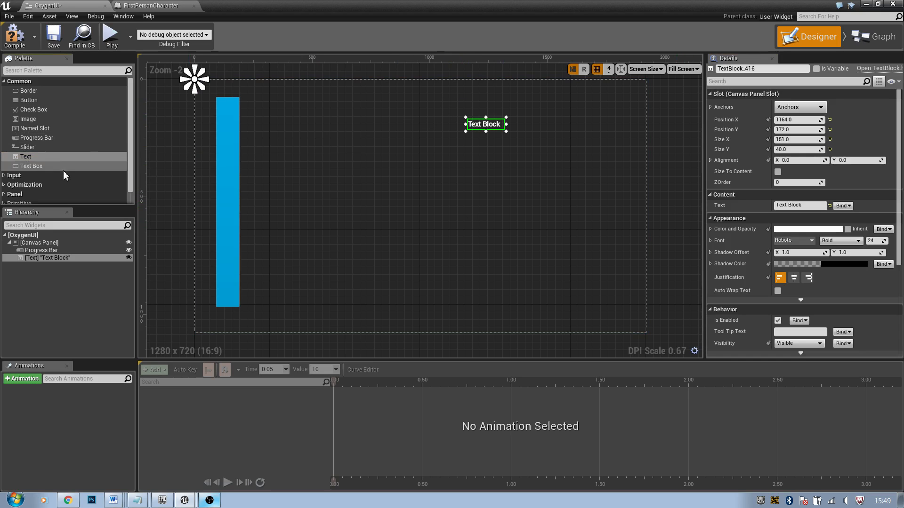
pyautogui.moveTo(26, 157); pyautogui.dragTo(581, 111)
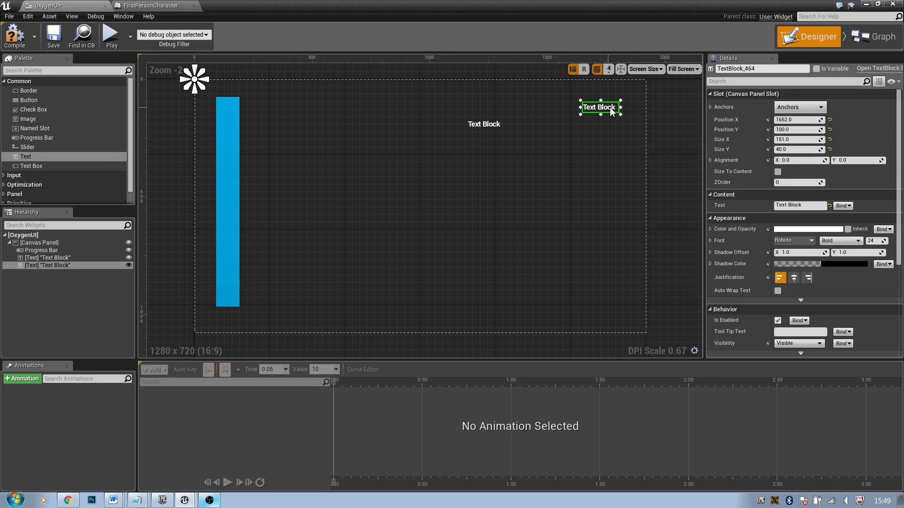
pyautogui.click(793, 206)
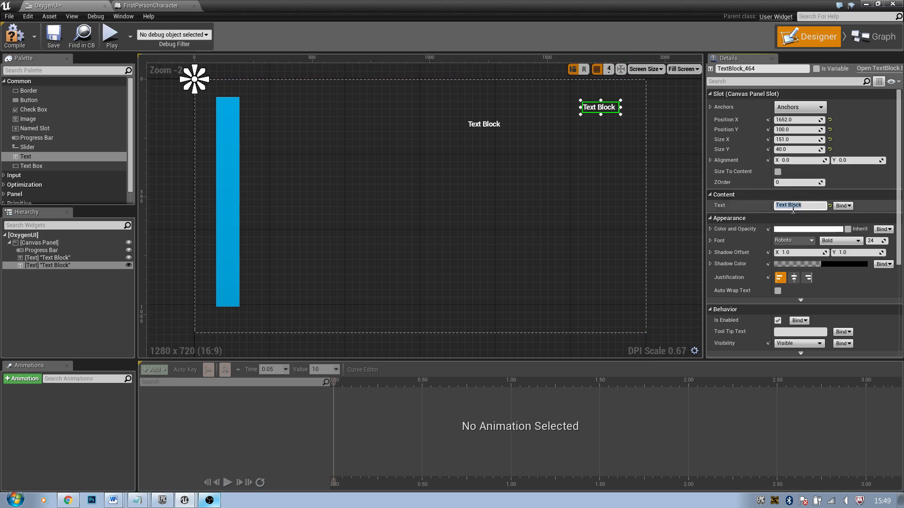
pyautogui.write('0')
pyautogui.press('Return')
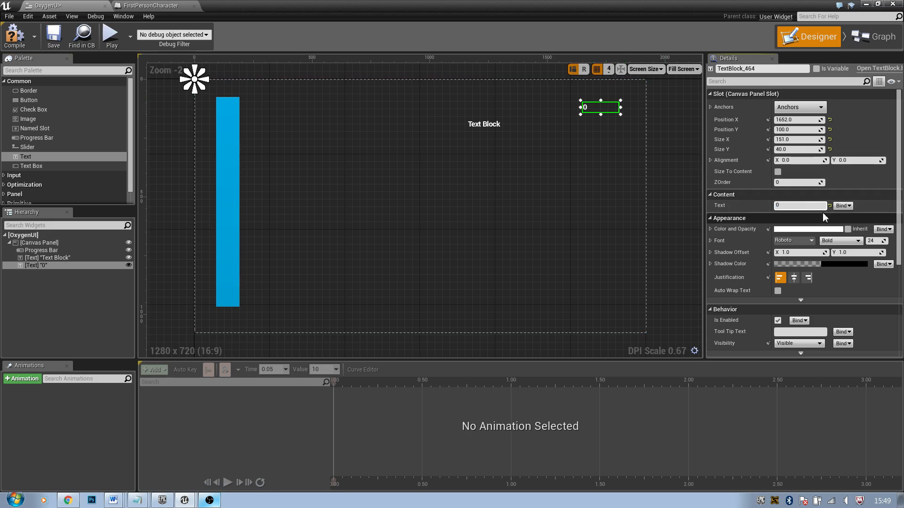
pyautogui.moveTo(875, 241); pyautogui.dragTo(888, 241)
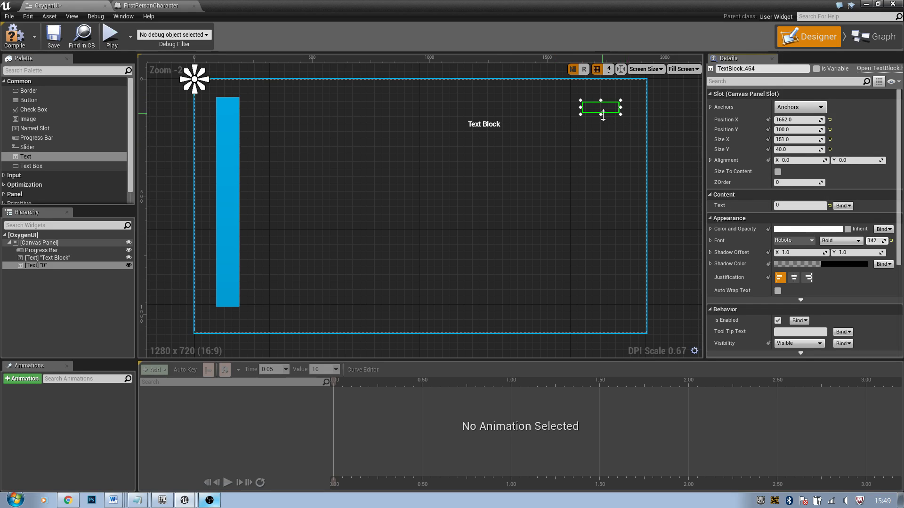
pyautogui.moveTo(603, 115)
pyautogui.mouseDown()
pyautogui.moveTo(606, 192)
pyautogui.moveTo(607, 163)
pyautogui.moveTo(628, 133)
pyautogui.moveTo(620, 117)
pyautogui.mouseUp()
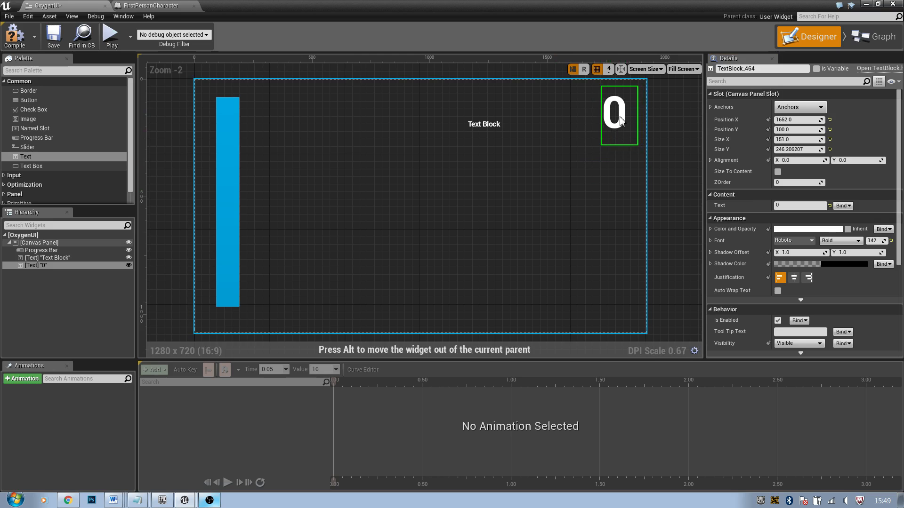
# - Place the other text block beside the 0, make it read Treasure: at font size 50, enlarge its box, and compile the widget
pyautogui.moveTo(484, 125); pyautogui.dragTo(580, 125)
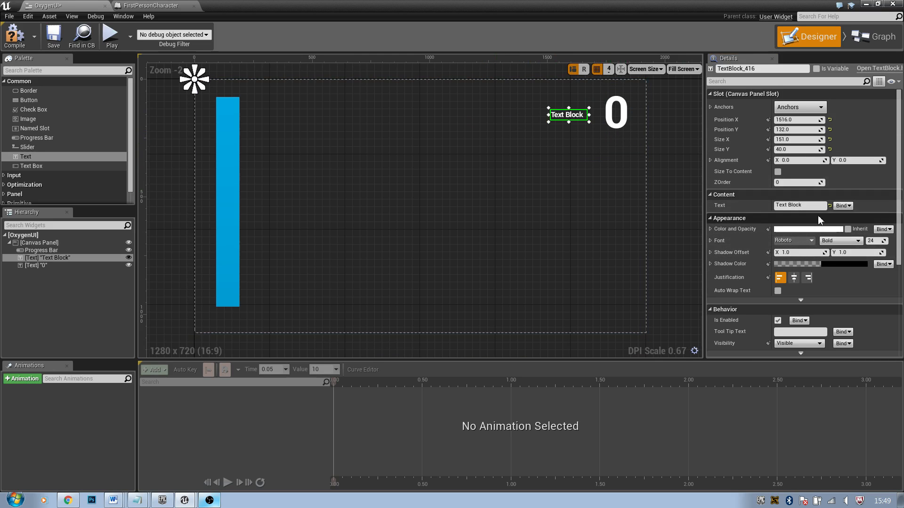
pyautogui.click(800, 206)
pyautogui.write('Treasure:')
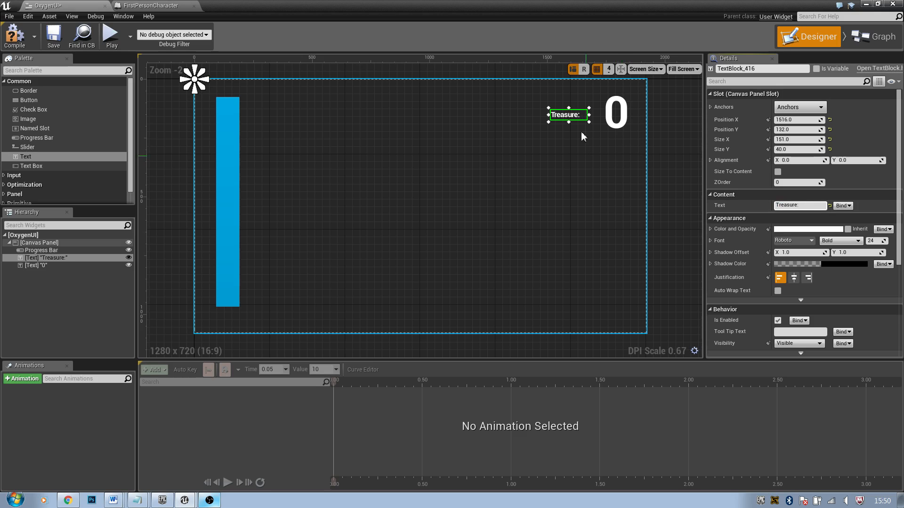
pyautogui.moveTo(876, 242); pyautogui.dragTo(897, 242)
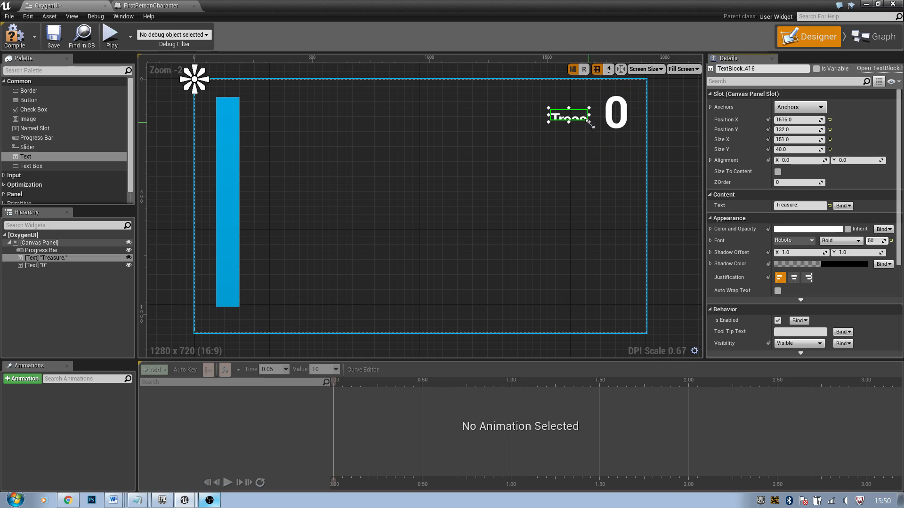
pyautogui.moveTo(589, 121); pyautogui.dragTo(549, 114)
pyautogui.click(672, 134)
pyautogui.click(672, 134)
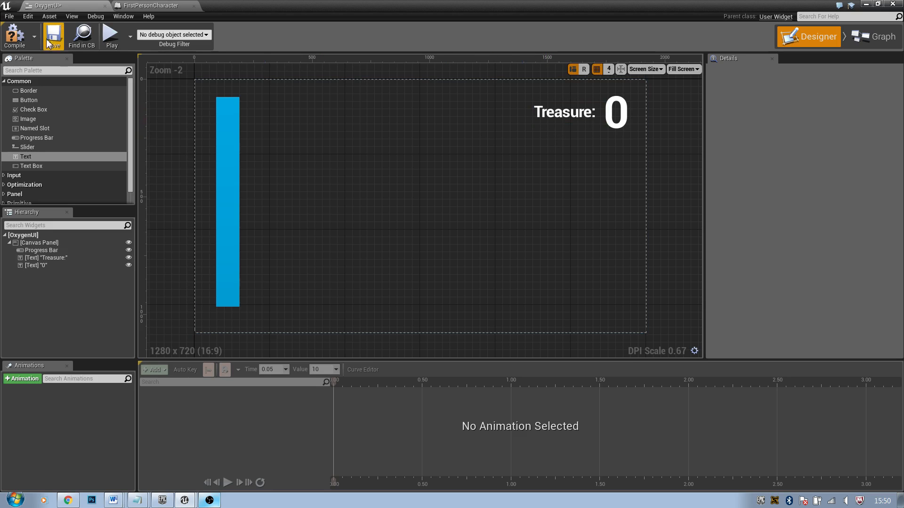
pyautogui.click(16, 37)
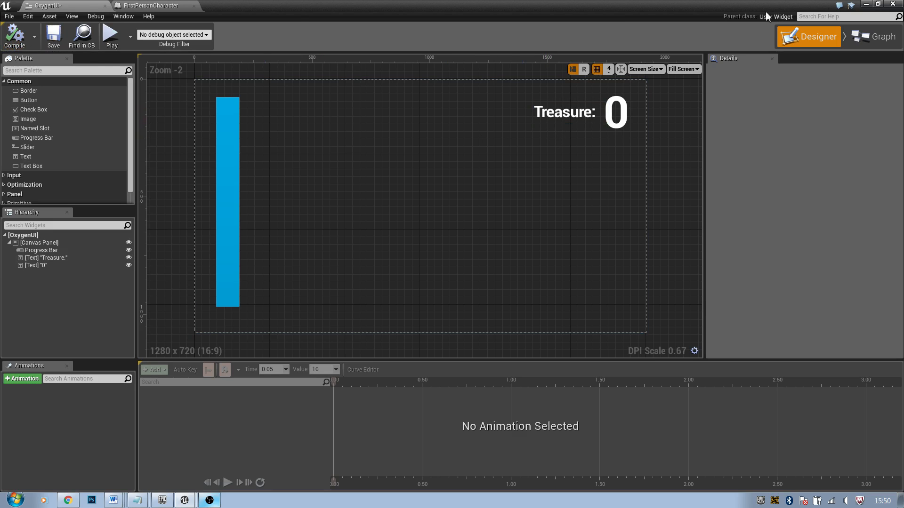
# - Play the level and move underwater to check the oxygen bar and treasure counter on screen, then stop
pyautogui.click(865, 3)
pyautogui.click(459, 36)
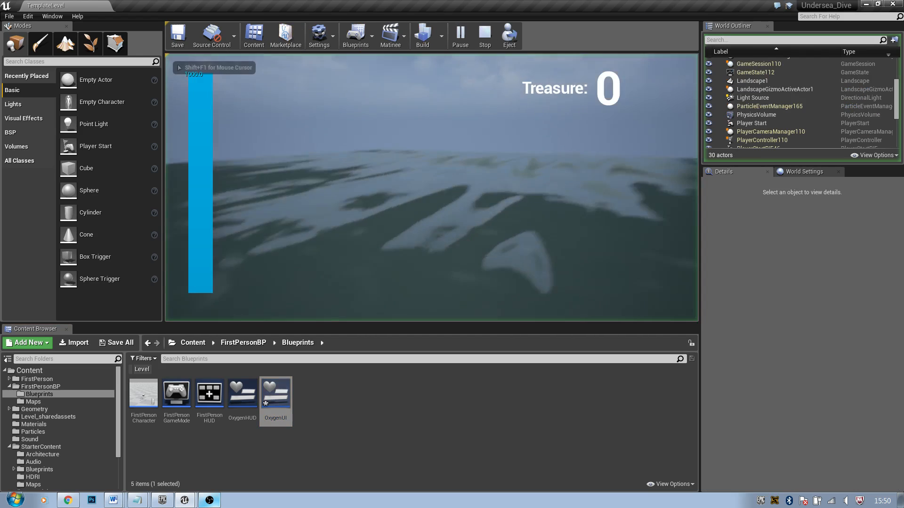
pyautogui.press('w')
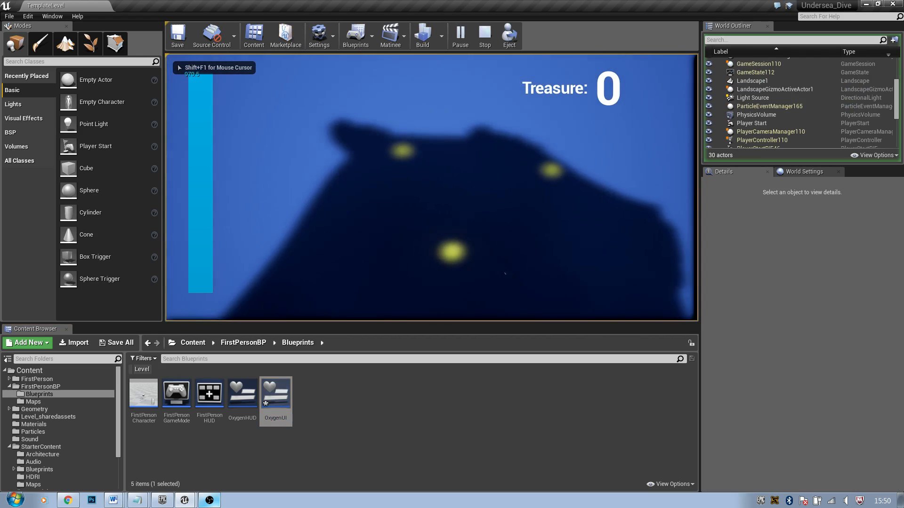
pyautogui.press('w')
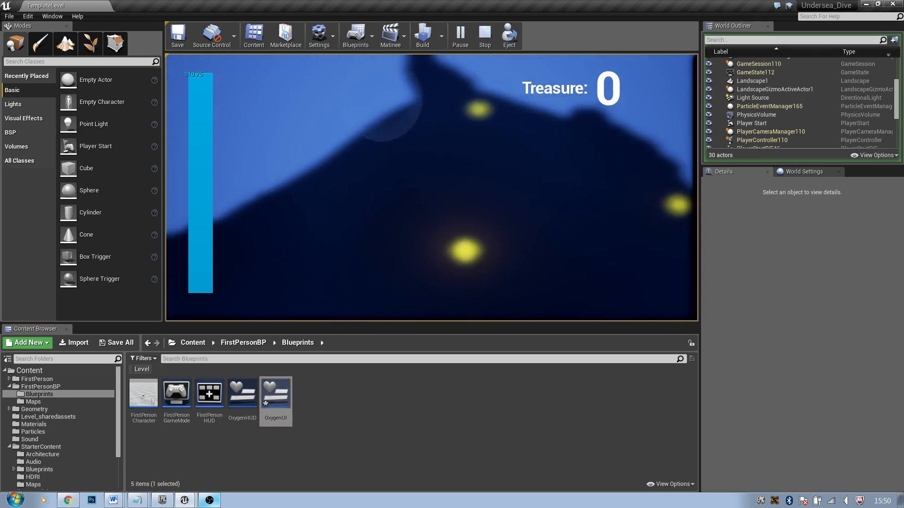
pyautogui.press('Escape')
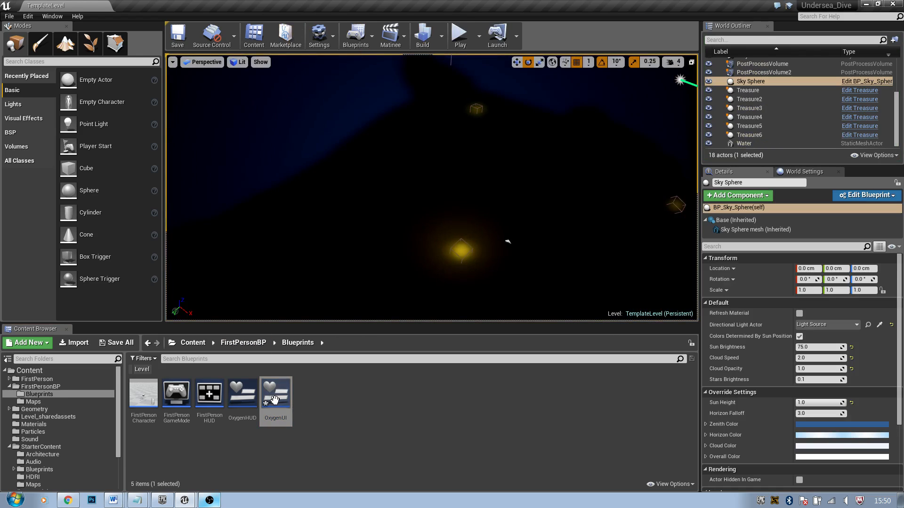
# - Reopen the OxygenUI widget and create a binding function for the Text property of the 0 counter
pyautogui.doubleClick(274, 400)
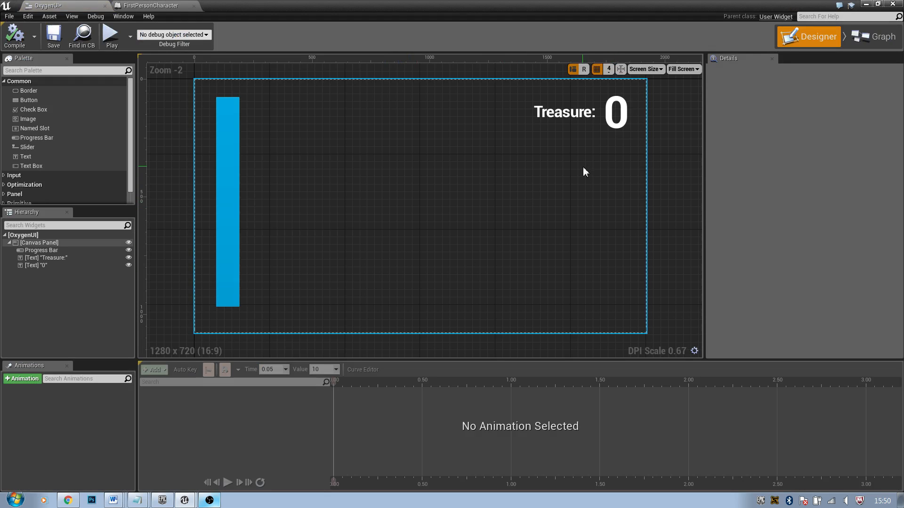
pyautogui.click(224, 208)
pyautogui.click(616, 118)
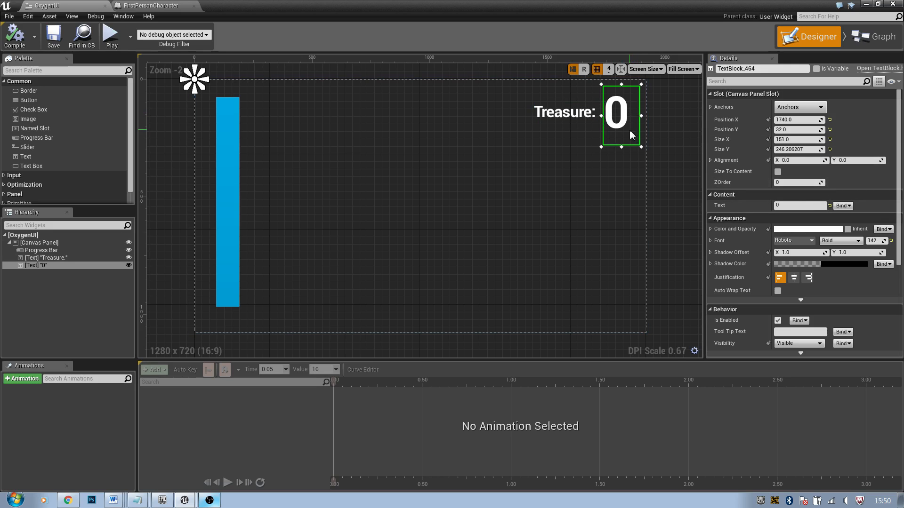
pyautogui.click(883, 230)
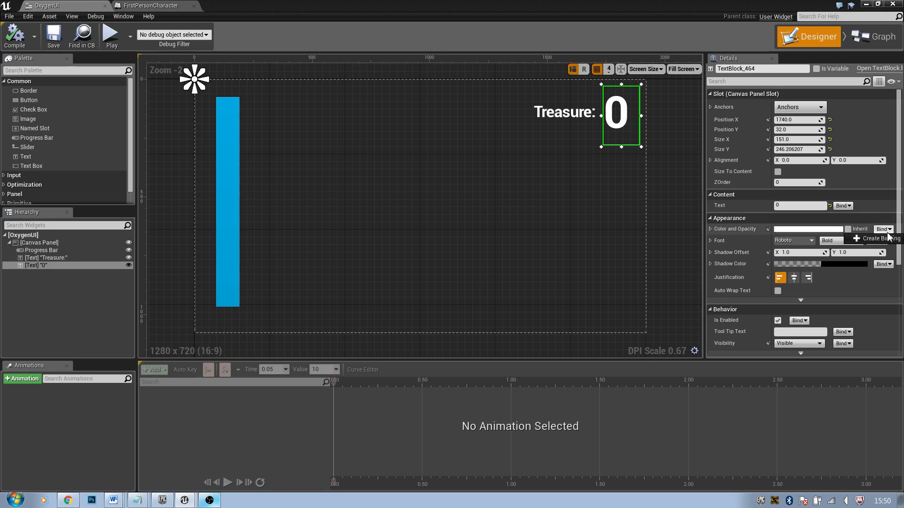
pyautogui.click(842, 206)
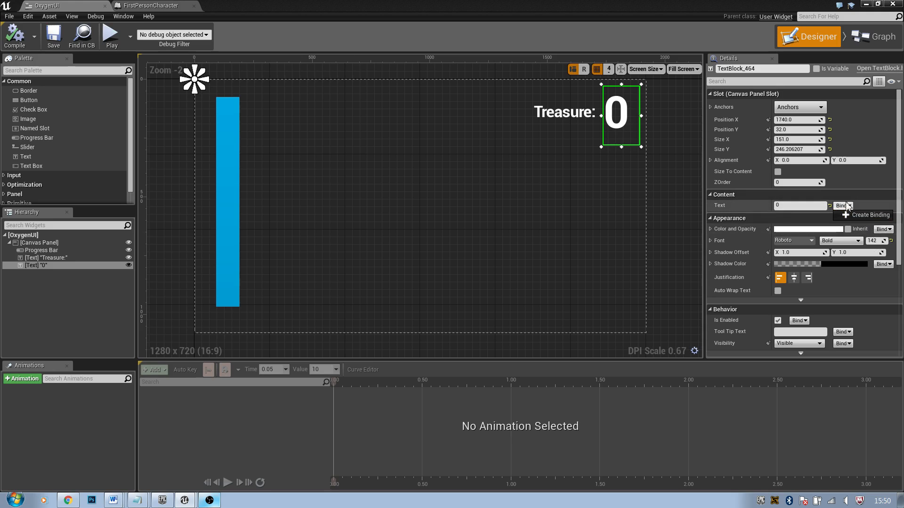
pyautogui.click(848, 216)
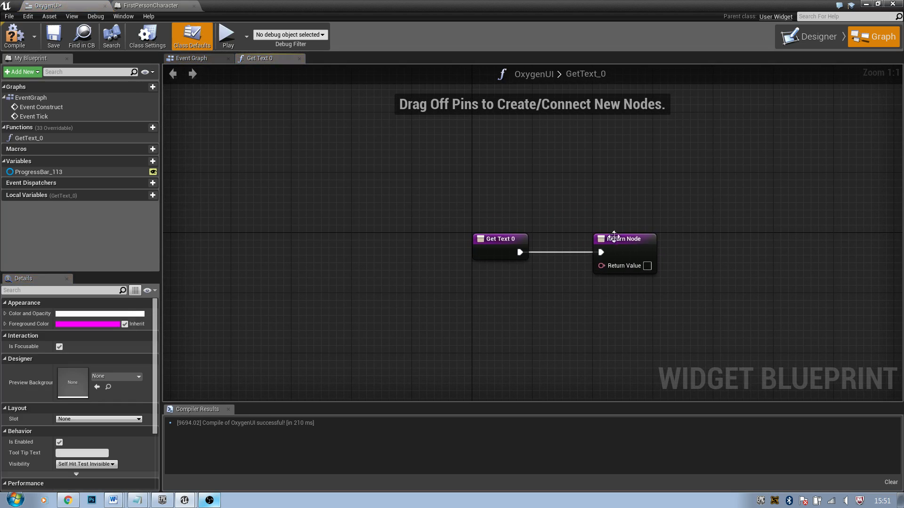
pyautogui.moveTo(614, 235); pyautogui.dragTo(553, 244, button='right')
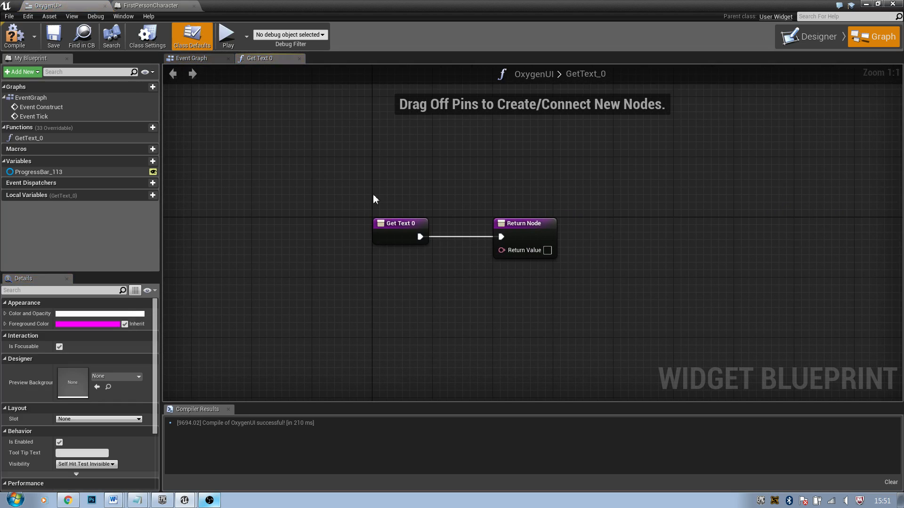
# - Spread the Get Text 0 entry node and the Return Node apart to make room between them
pyautogui.click(408, 224)
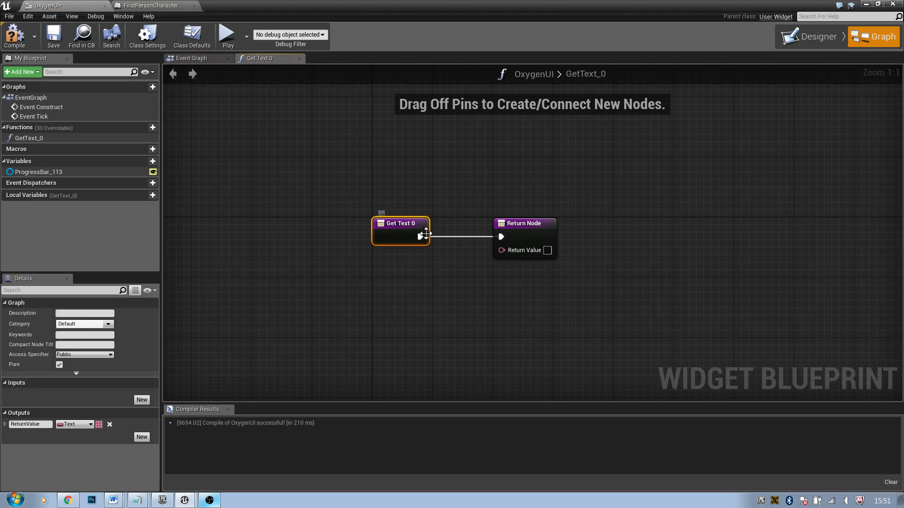
pyautogui.moveTo(556, 238); pyautogui.dragTo(730, 252)
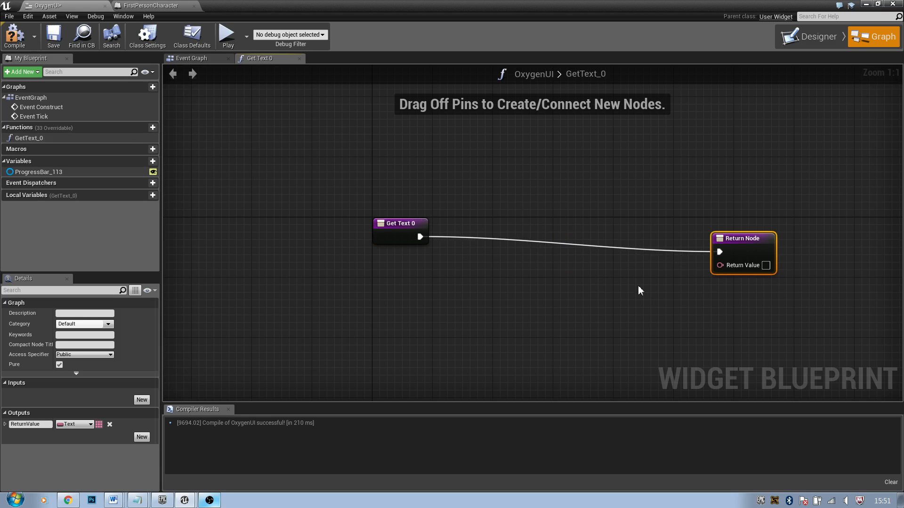
pyautogui.moveTo(404, 224); pyautogui.dragTo(349, 230)
# - Rename the GetText_0 function to Number of Treasures and compile the widget
pyautogui.click(38, 139)
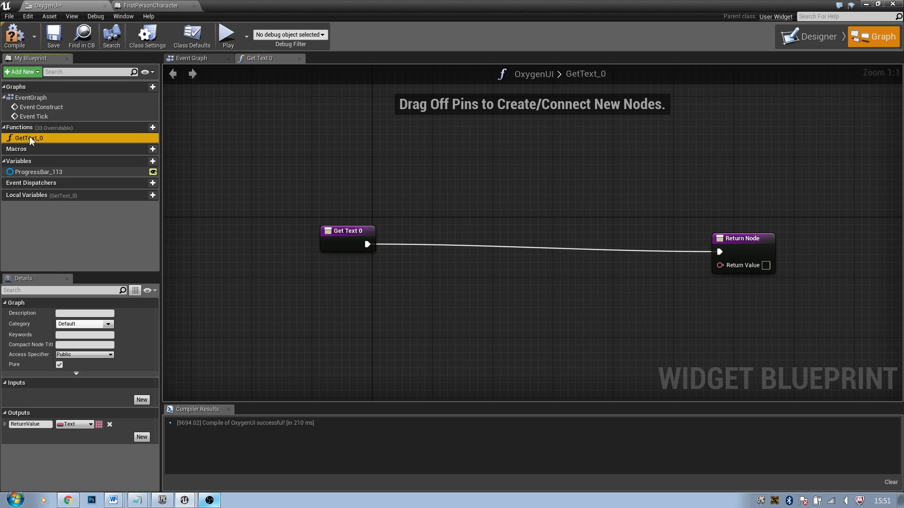
pyautogui.click(47, 139)
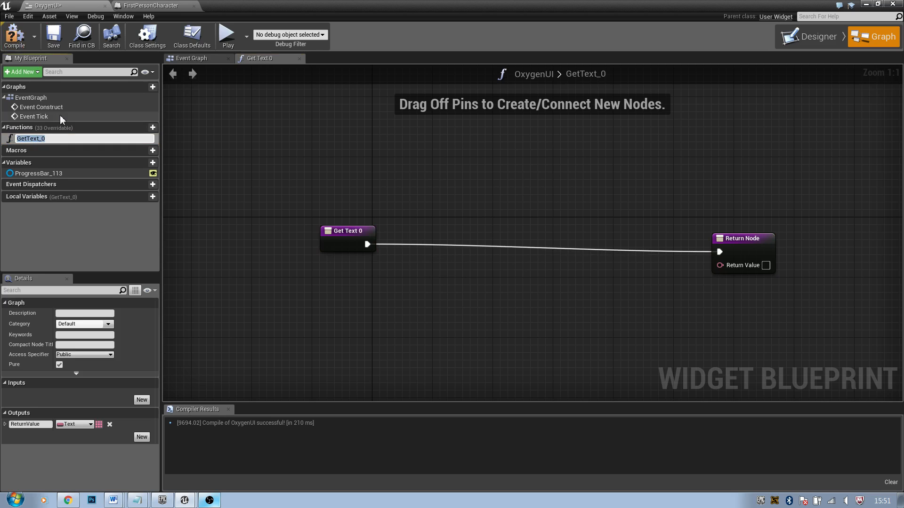
pyautogui.write('Number of Treasures')
pyautogui.press('Return')
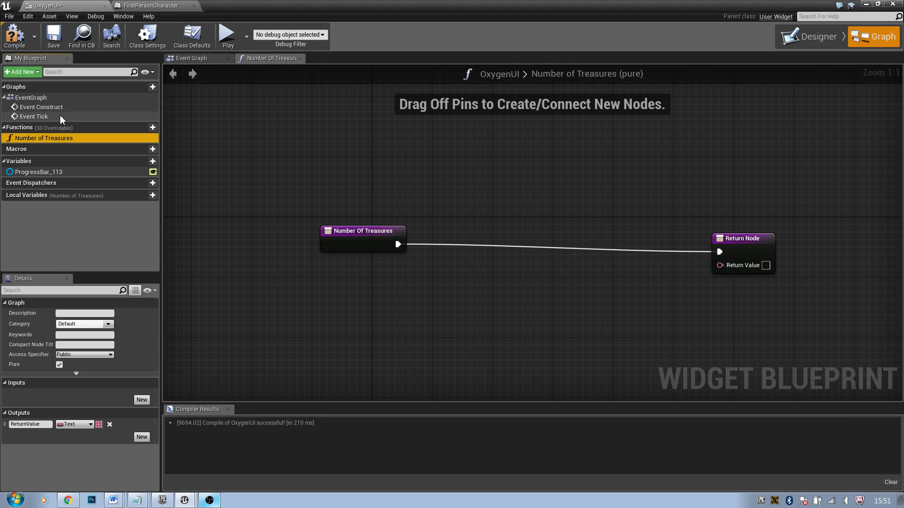
pyautogui.click(426, 183)
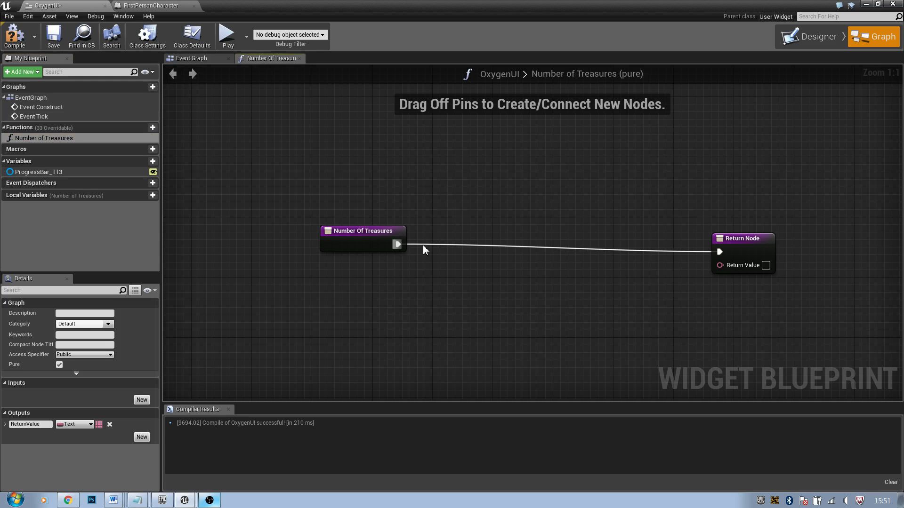
pyautogui.click(13, 43)
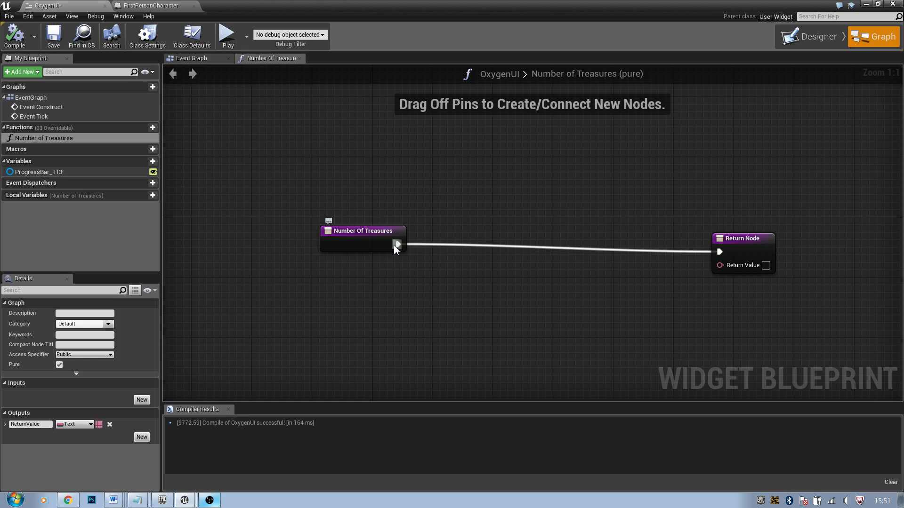
# - Insert a Cast To FirstPersonCharacter node in the execution path between the Number Of Treasures entry and the Return Node, aligned with the entry
pyautogui.moveTo(396, 244); pyautogui.dragTo(448, 267)
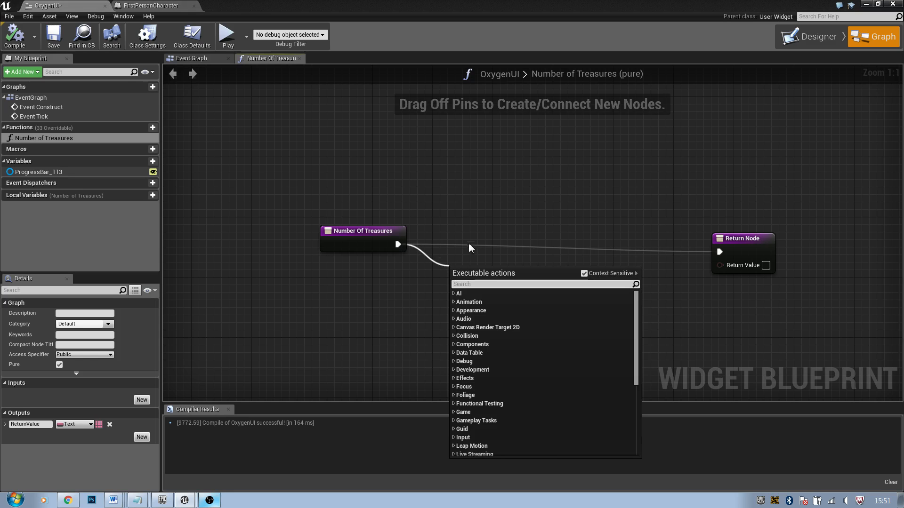
pyautogui.write('cast to')
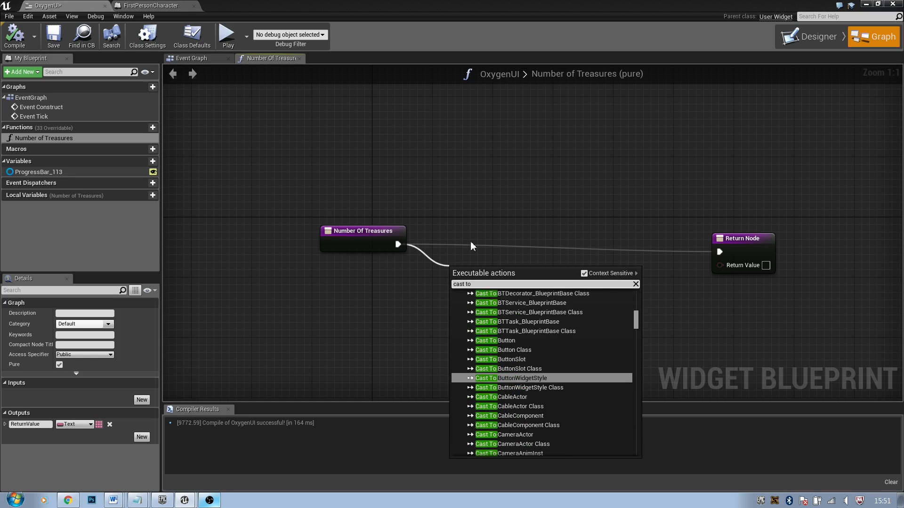
pyautogui.write(' first')
pyautogui.press('Return')
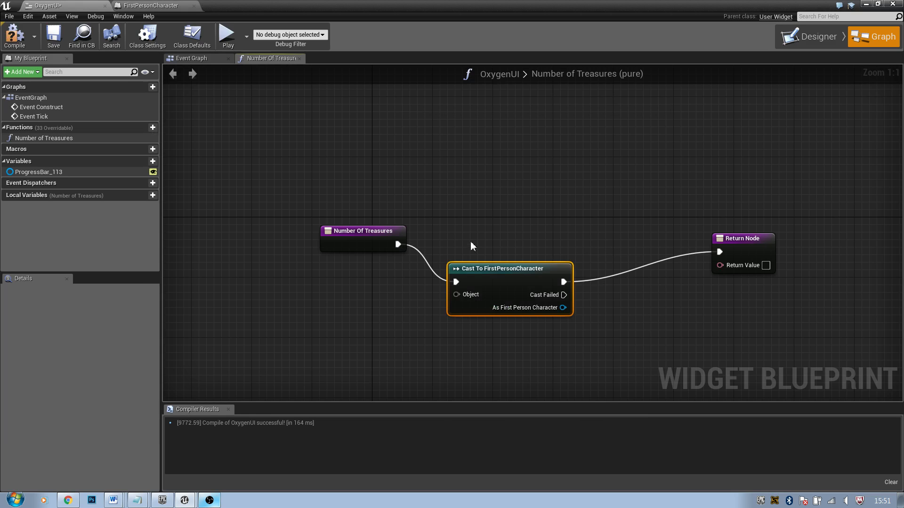
pyautogui.moveTo(529, 256); pyautogui.dragTo(543, 227)
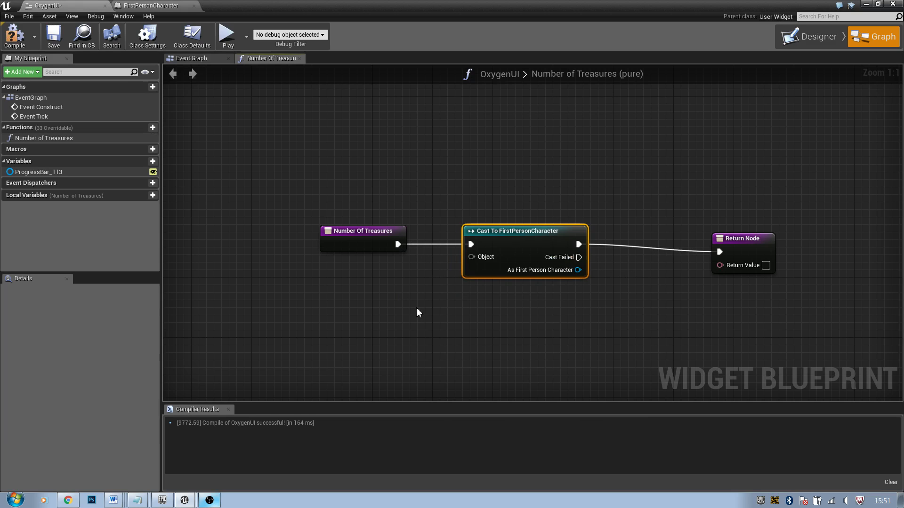
# - Feed the cast's Object input from a Get Player Pawn node placed below the entry node, and compile the widget
pyautogui.moveTo(437, 269); pyautogui.dragTo(470, 272, button='right')
pyautogui.moveTo(504, 261); pyautogui.dragTo(428, 300)
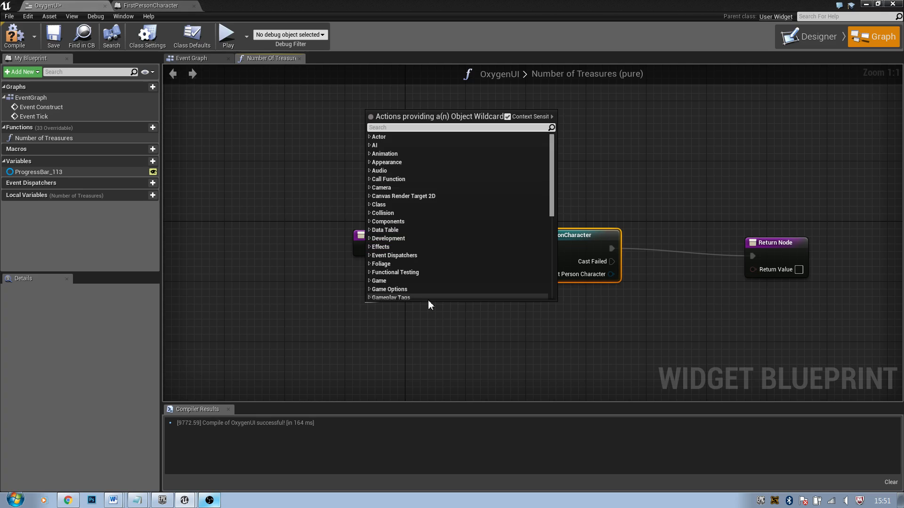
pyautogui.write('pawn')
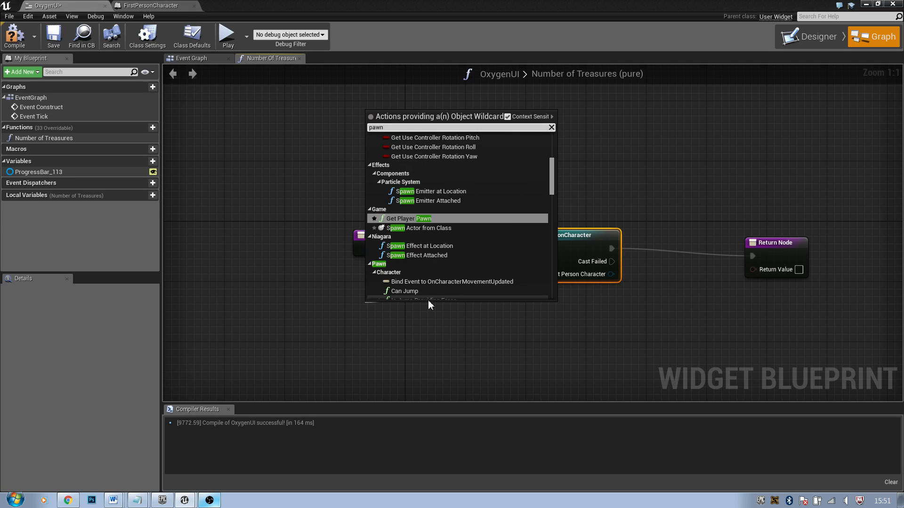
pyautogui.click(407, 217)
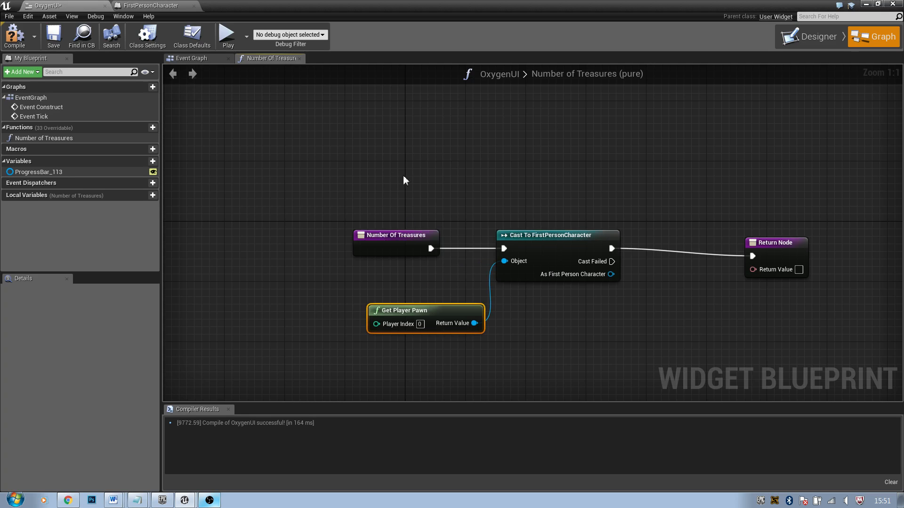
pyautogui.moveTo(447, 309); pyautogui.dragTo(395, 310)
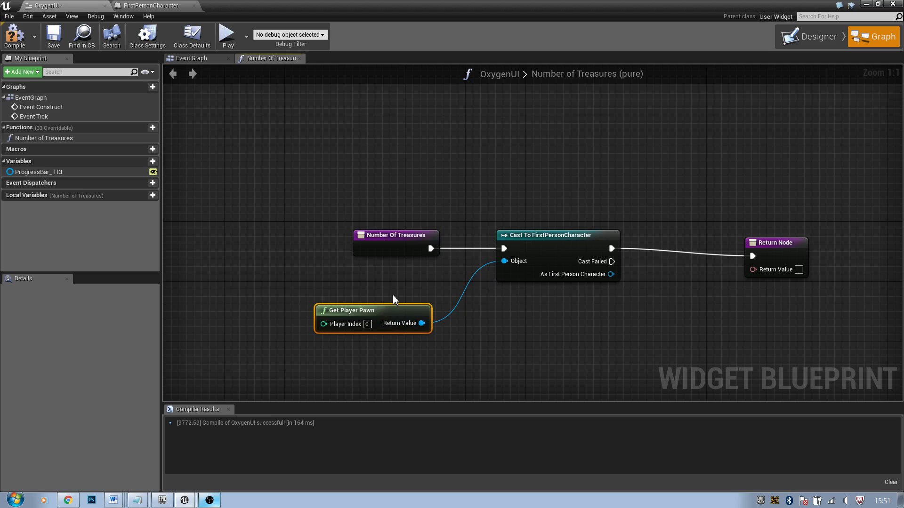
pyautogui.click(13, 46)
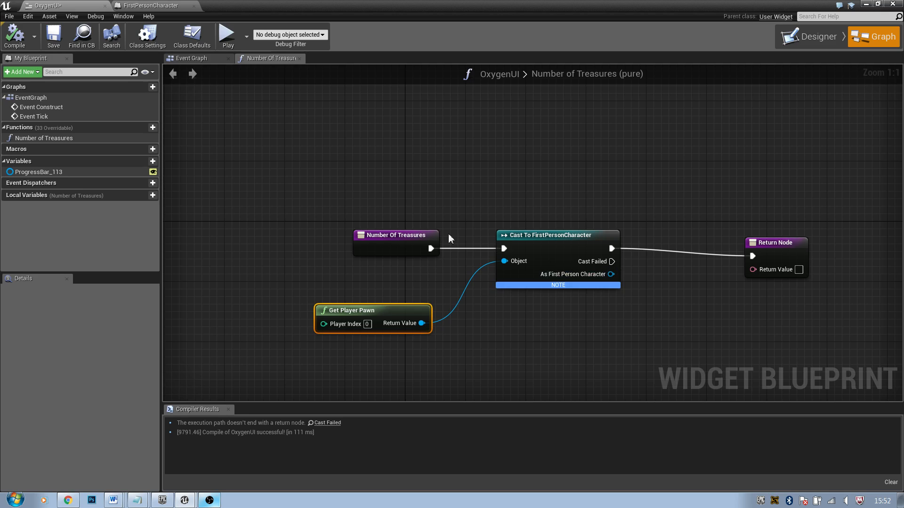
# - Add a Get Player Controller node in the empty space below Get Player Pawn
pyautogui.moveTo(731, 240); pyautogui.dragTo(683, 229, button='right')
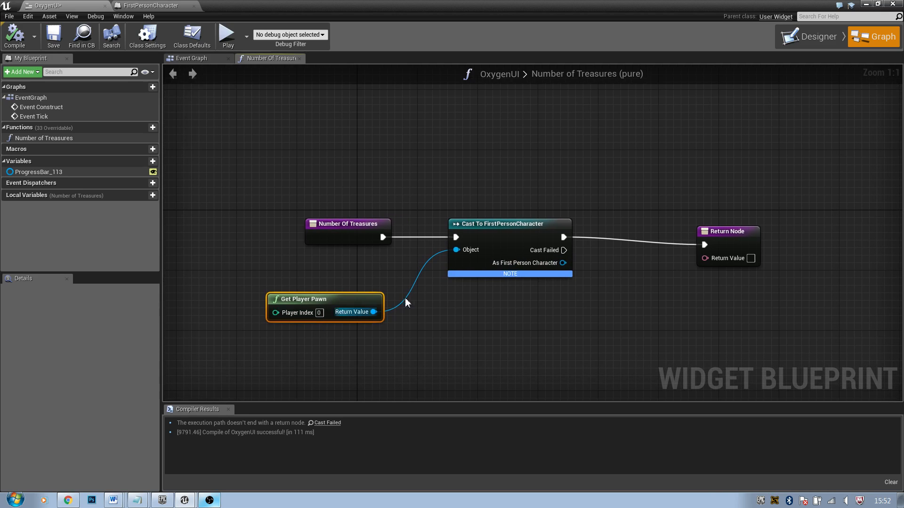
pyautogui.moveTo(292, 275); pyautogui.dragTo(364, 207, button='right')
pyautogui.rightClick(295, 286)
pyautogui.click(425, 266)
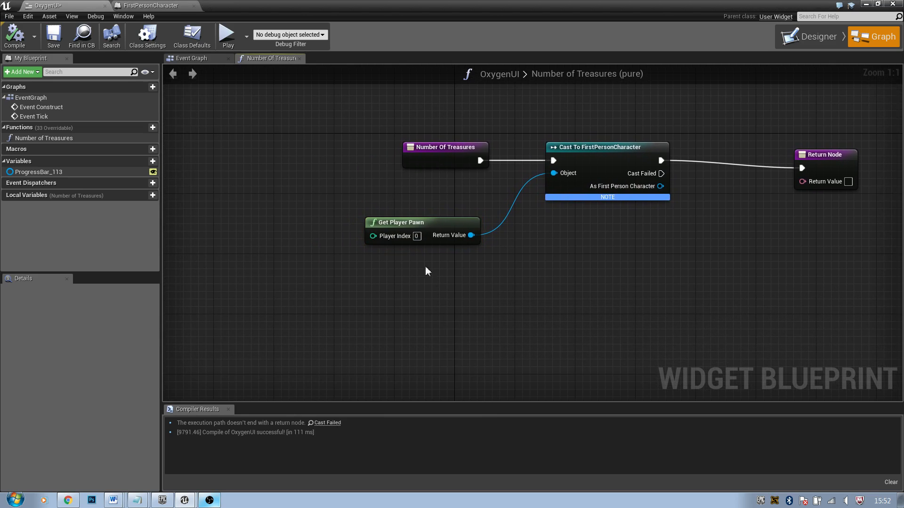
pyautogui.moveTo(554, 173); pyautogui.dragTo(396, 299)
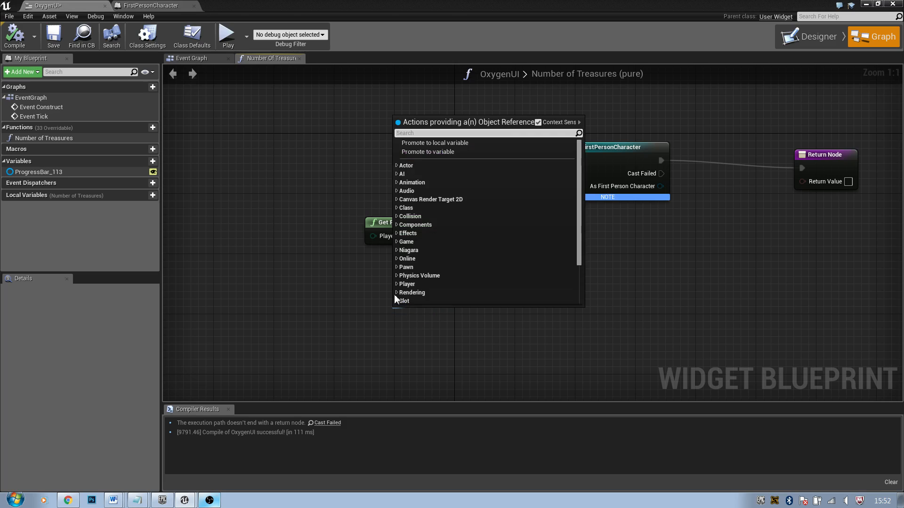
pyautogui.click(328, 212)
pyautogui.moveTo(553, 173); pyautogui.dragTo(320, 278)
pyautogui.write('get player controller')
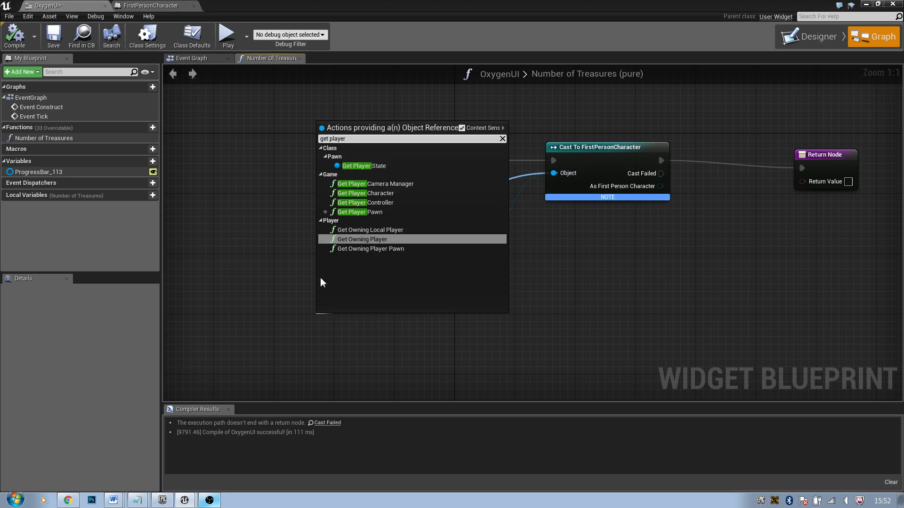
pyautogui.press('Return')
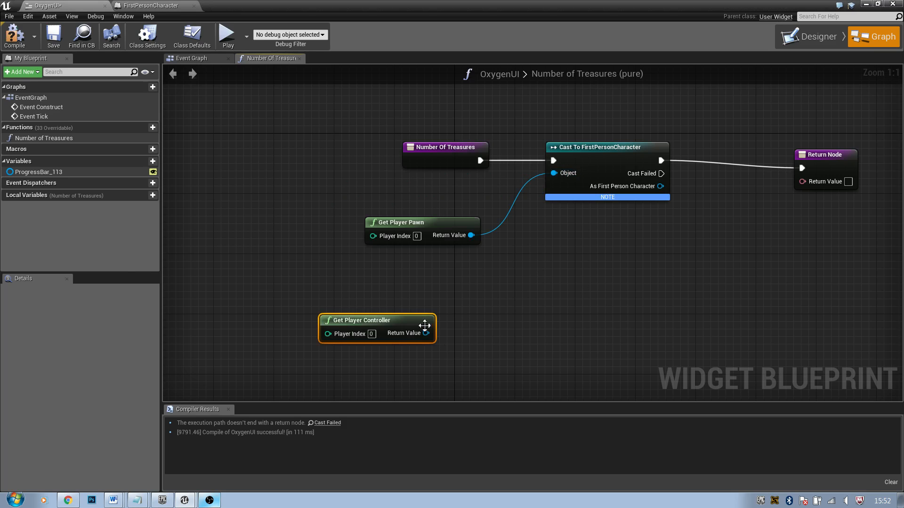
# - Attach a Get Controlled Pawn node to Get Player Controller's return value, and delete both nodes
pyautogui.moveTo(425, 333); pyautogui.dragTo(499, 314)
pyautogui.write('pawn')
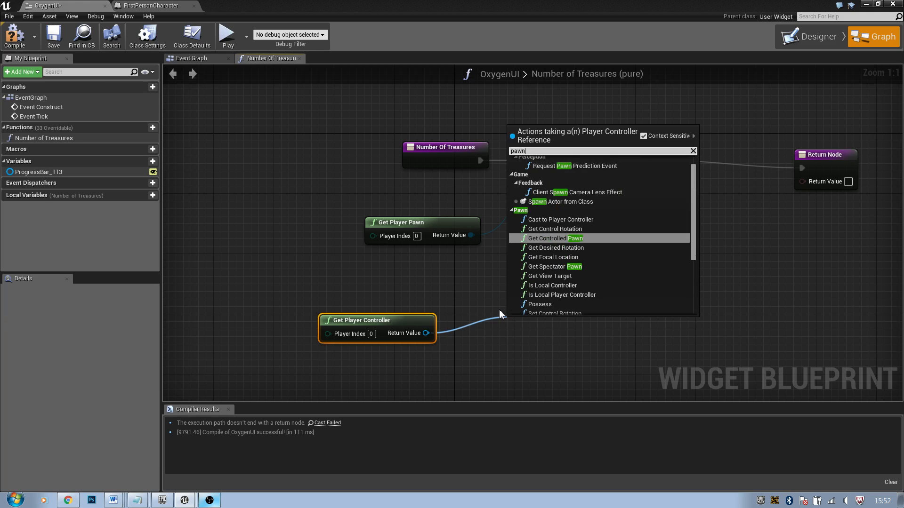
pyautogui.press('Return')
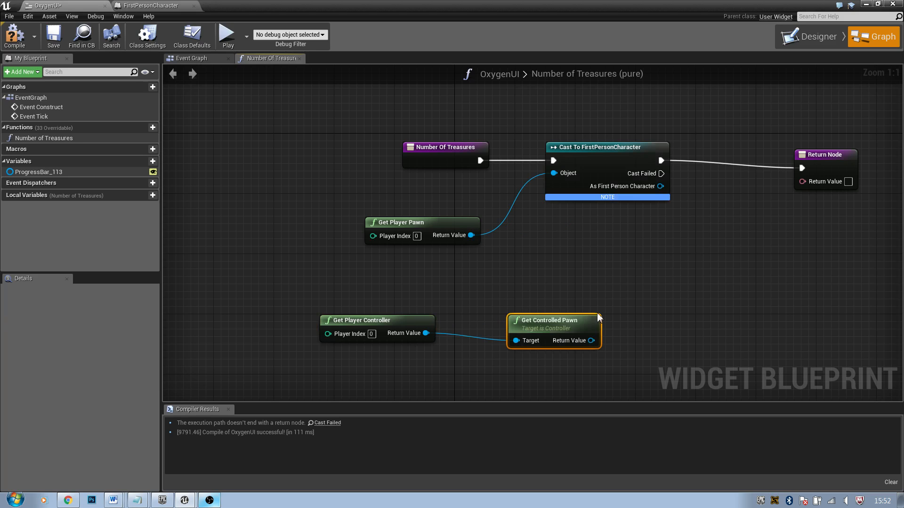
pyautogui.moveTo(594, 329); pyautogui.dragTo(571, 299)
pyautogui.moveTo(299, 295); pyautogui.dragTo(536, 376)
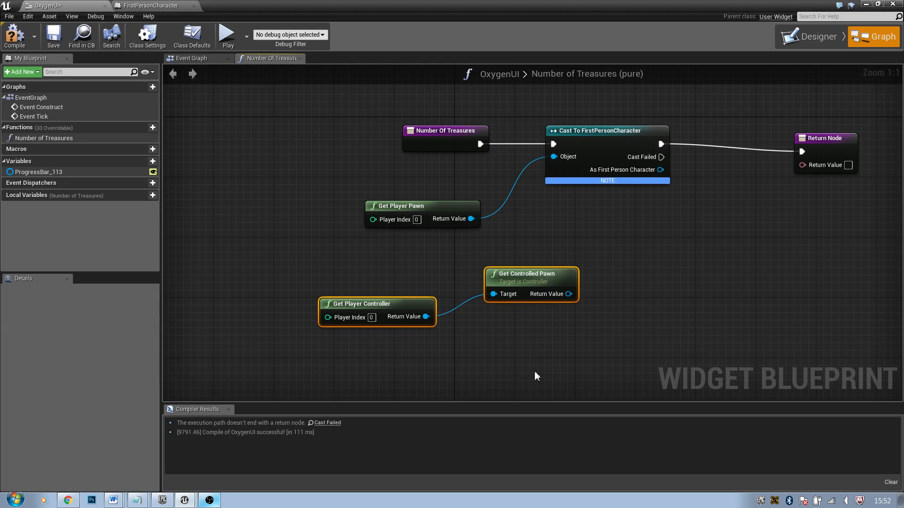
pyautogui.press('Delete')
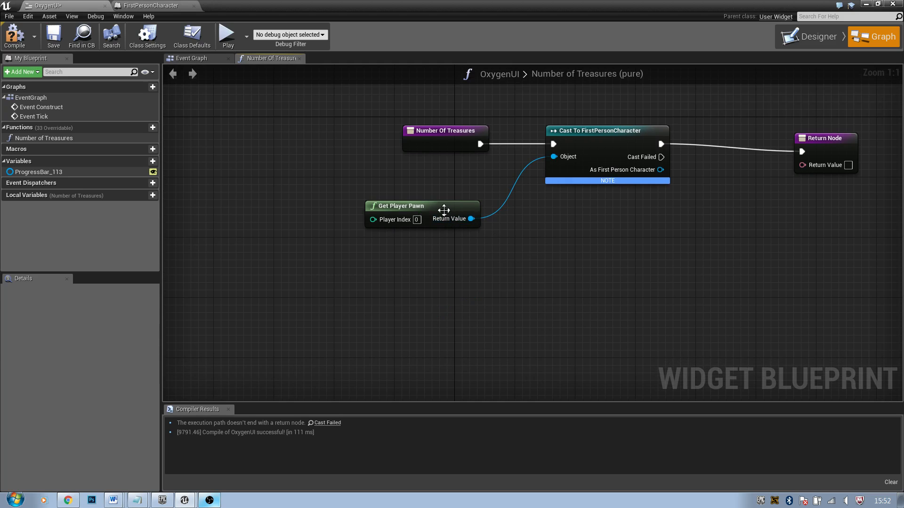
# - Compile the widget and place the Get Player Pawn node close beneath the Number Of Treasures entry node
pyautogui.moveTo(440, 201); pyautogui.dragTo(450, 206)
pyautogui.click(15, 34)
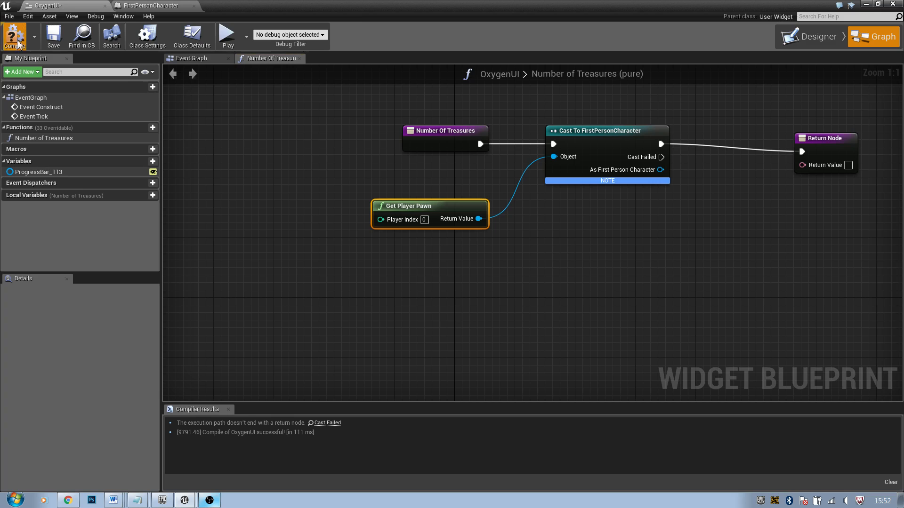
pyautogui.moveTo(859, 264); pyautogui.dragTo(688, 241, button='right')
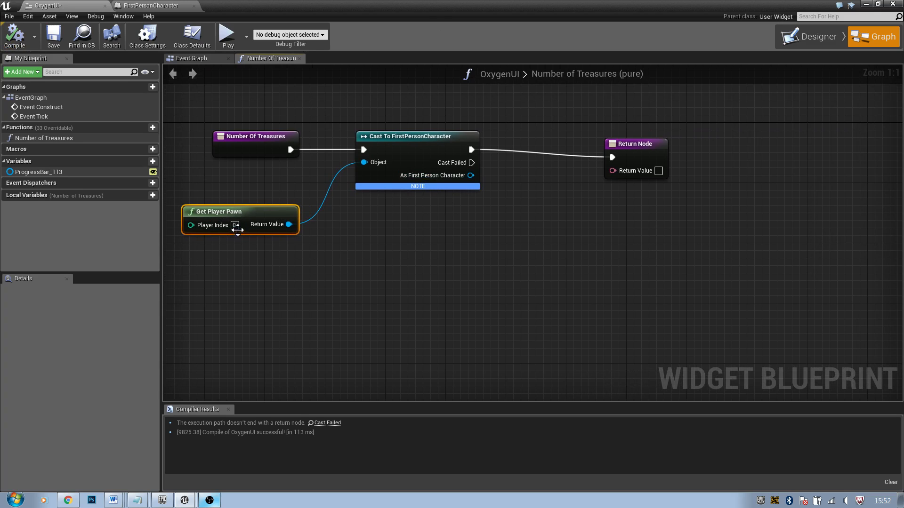
pyautogui.moveTo(252, 210); pyautogui.dragTo(275, 180)
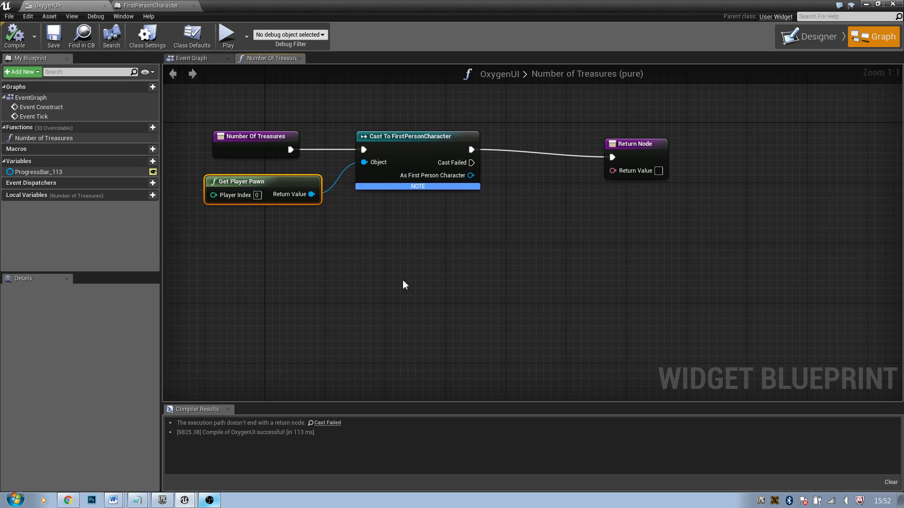
pyautogui.click(403, 281)
pyautogui.moveTo(387, 319); pyautogui.dragTo(418, 354, button='right')
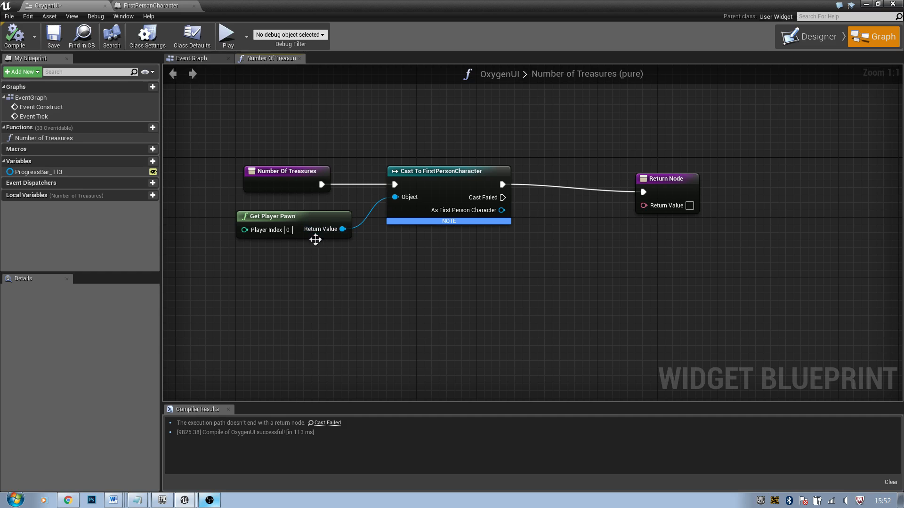
pyautogui.moveTo(298, 223); pyautogui.dragTo(290, 223)
# - Move the Return Node aside and get the Treasures Gathered variable from the cast's As First Person Character output
pyautogui.moveTo(329, 270); pyautogui.dragTo(534, 247, button='right')
pyautogui.moveTo(584, 235); pyautogui.dragTo(659, 213)
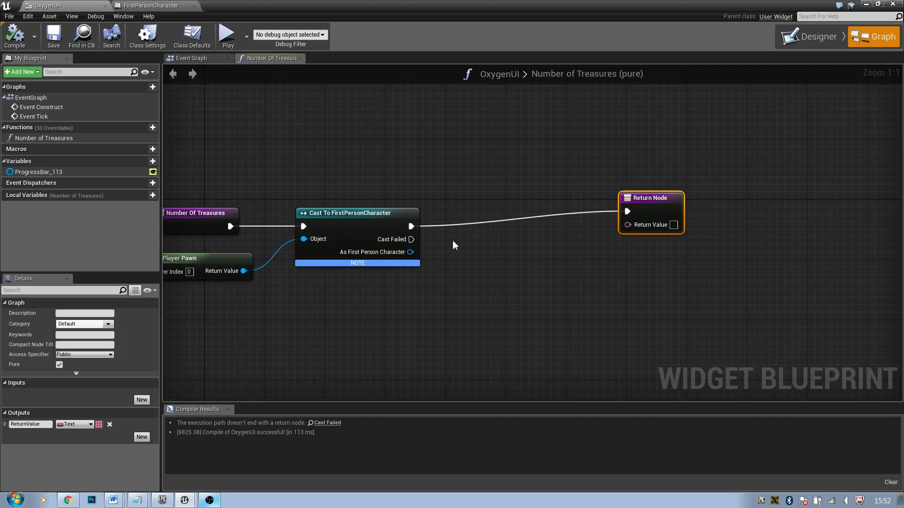
pyautogui.moveTo(412, 252); pyautogui.dragTo(465, 260)
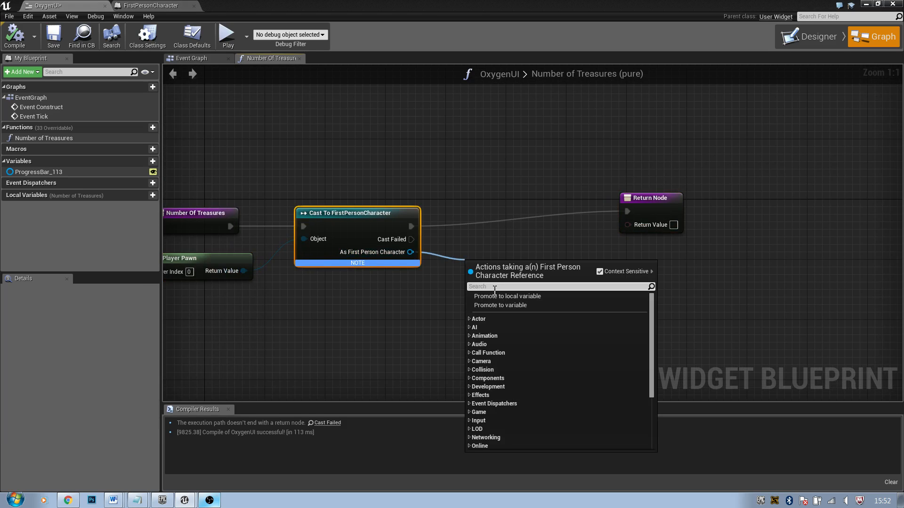
pyautogui.write('treasure')
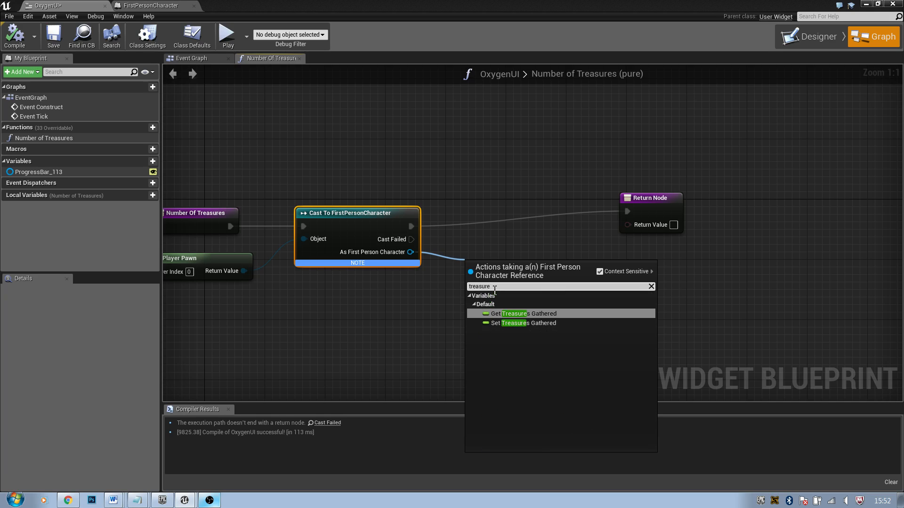
pyautogui.press('Return')
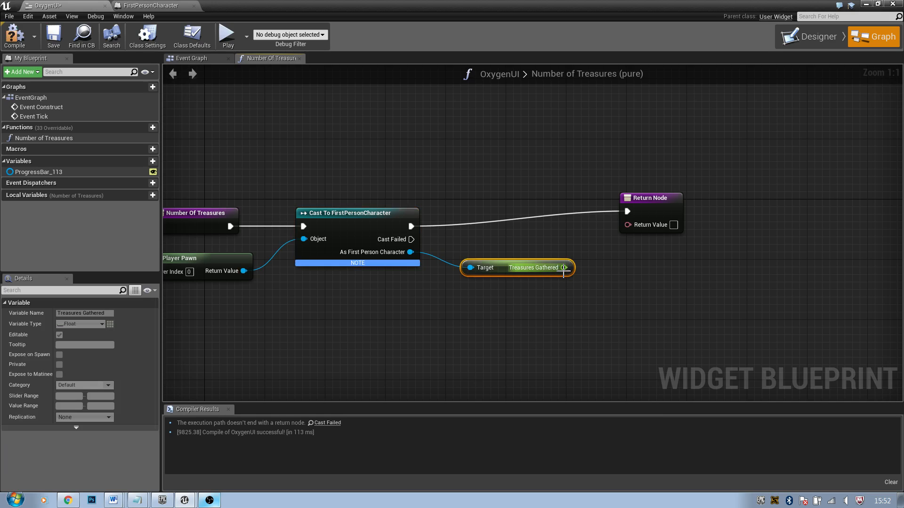
# - Connect Treasures Gathered to the Return Value through a ToText (float) conversion, and space out the conversion and Return nodes
pyautogui.moveTo(567, 268); pyautogui.dragTo(628, 224)
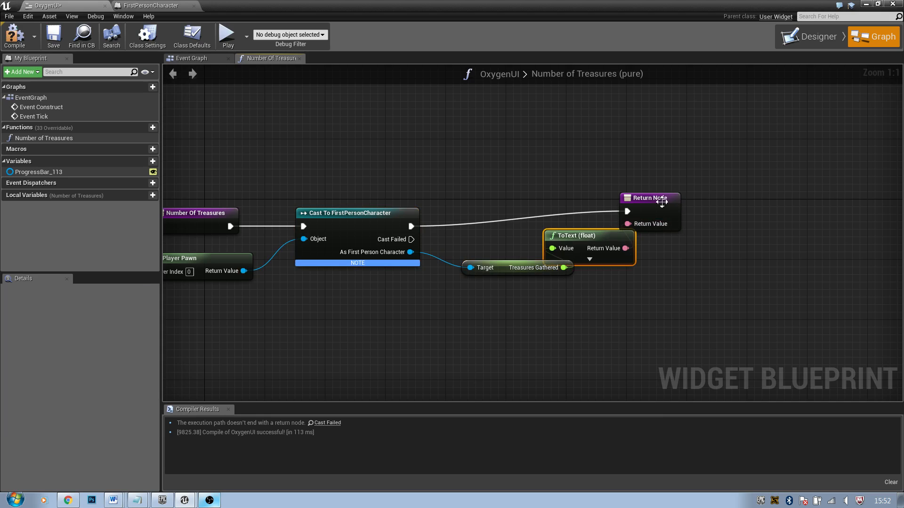
pyautogui.moveTo(666, 202); pyautogui.dragTo(762, 171)
pyautogui.moveTo(600, 242); pyautogui.dragTo(660, 228)
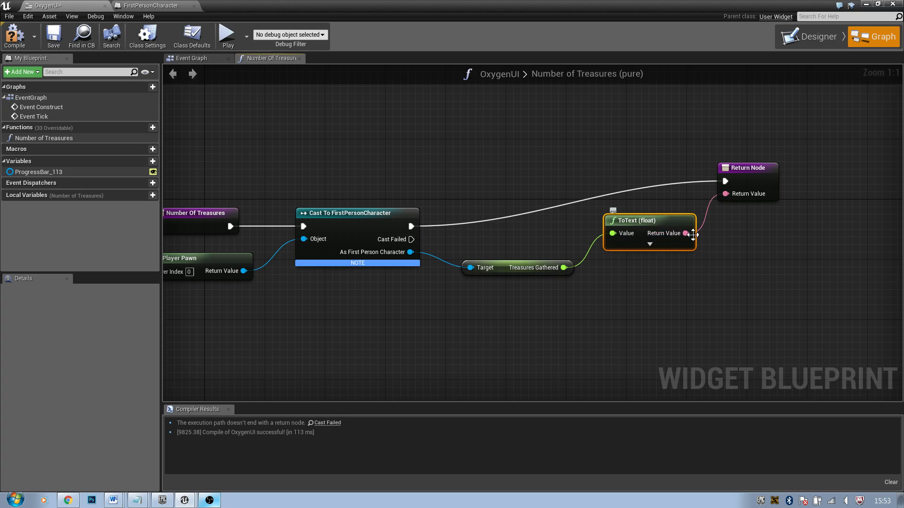
# - Compile the widget, play the level in the editor and swim to the nearest treasure to collect it
pyautogui.click(14, 35)
pyautogui.click(866, 5)
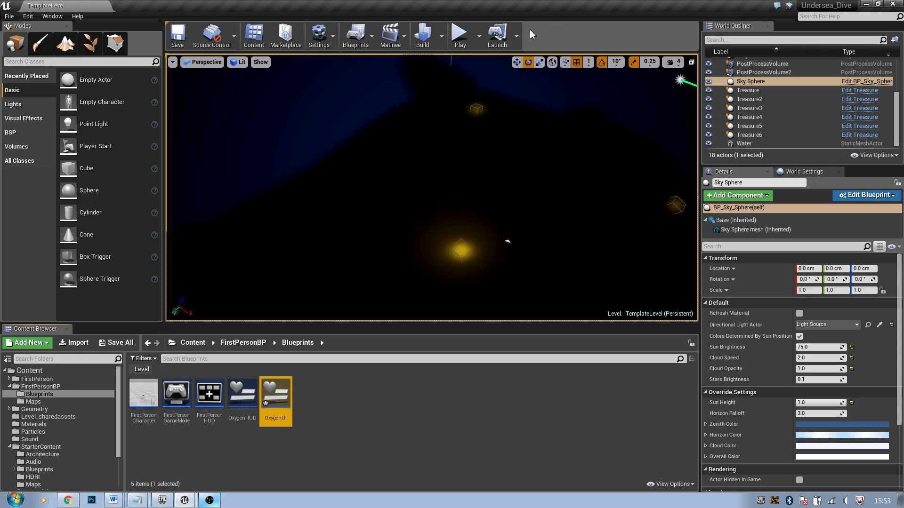
pyautogui.click(471, 32)
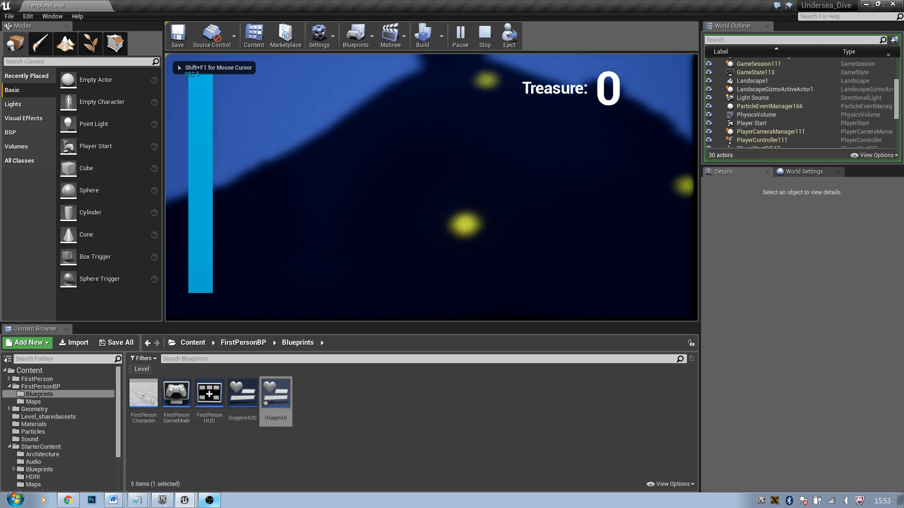
pyautogui.press('w')
pyautogui.press('w')
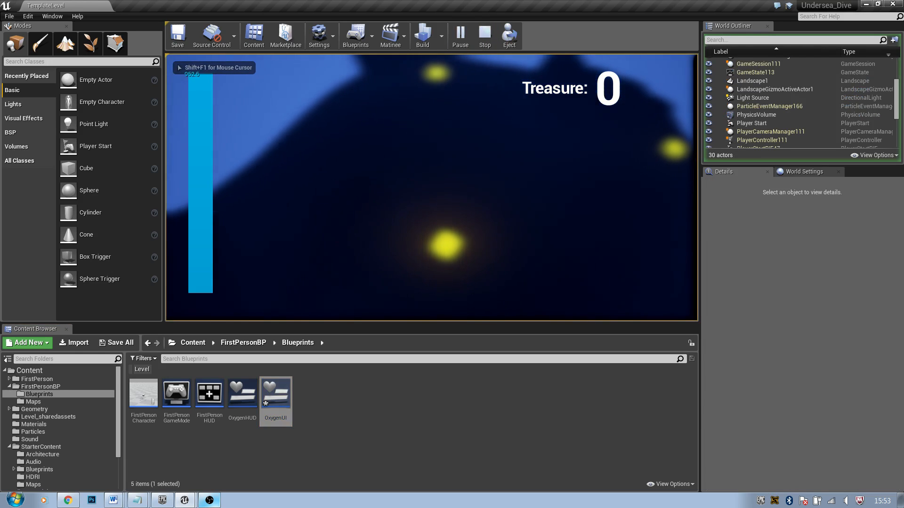
pyautogui.press('w')
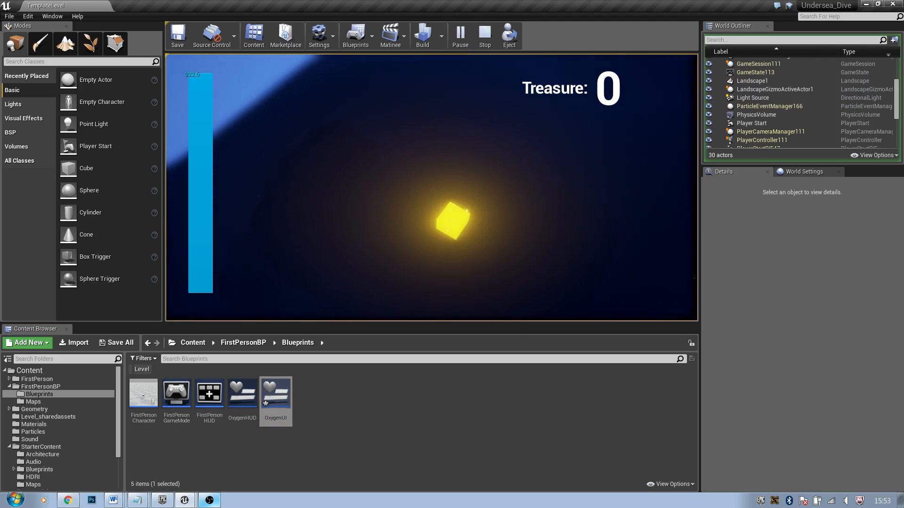
pyautogui.press('w')
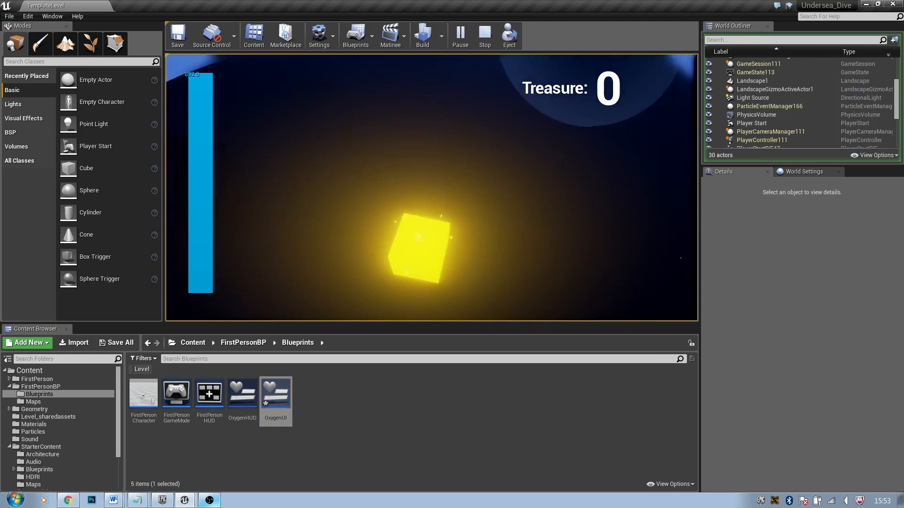
pyautogui.press('w')
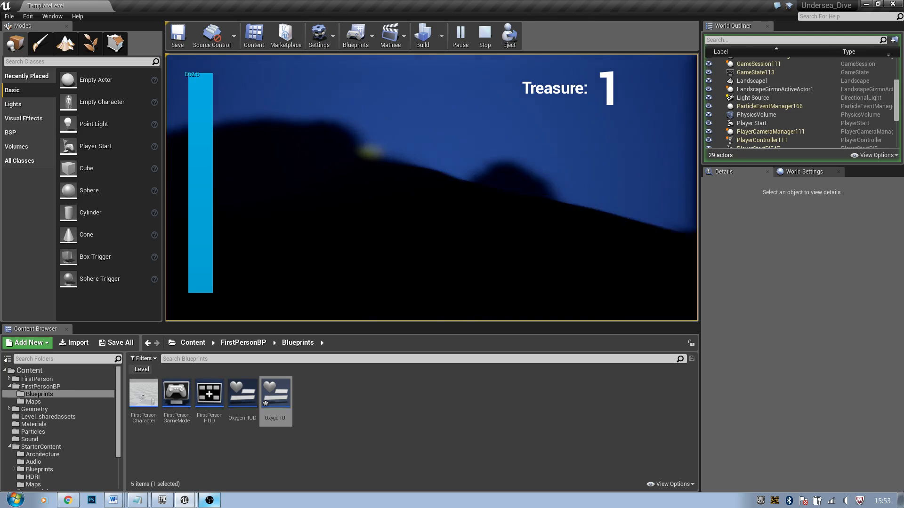
# - Swim on to a second treasure to check the treasure counter, and end the play session
pyautogui.press('w')
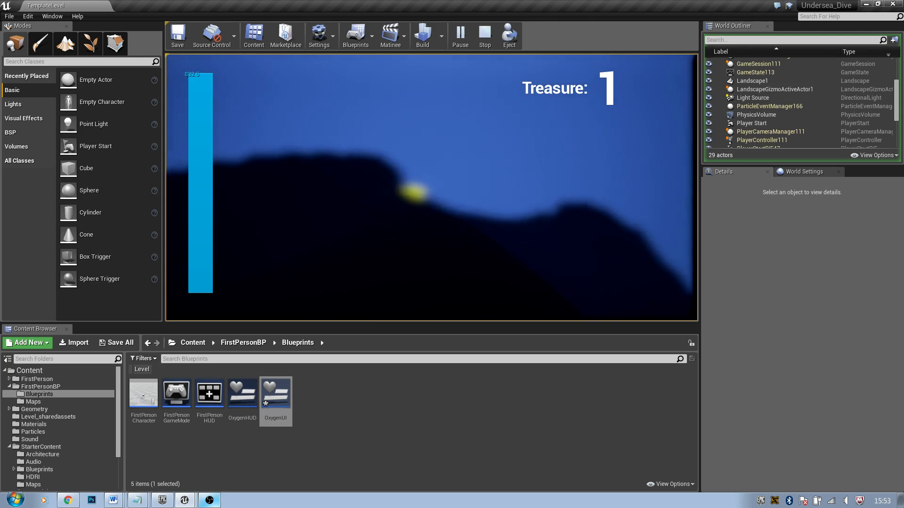
pyautogui.press('w')
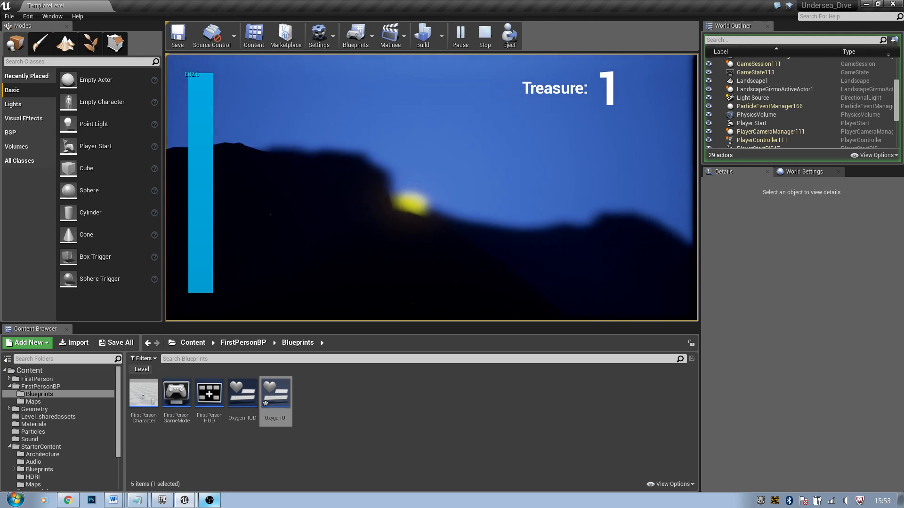
pyautogui.press('w')
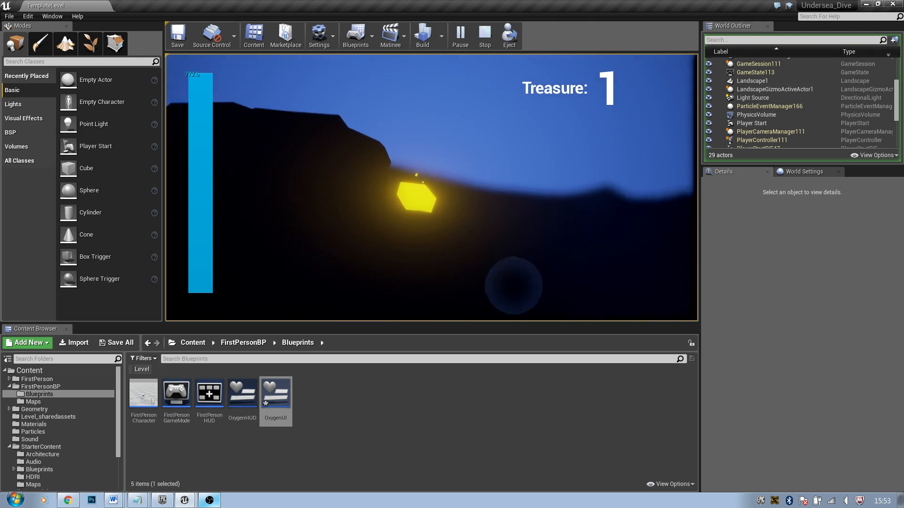
pyautogui.press('w')
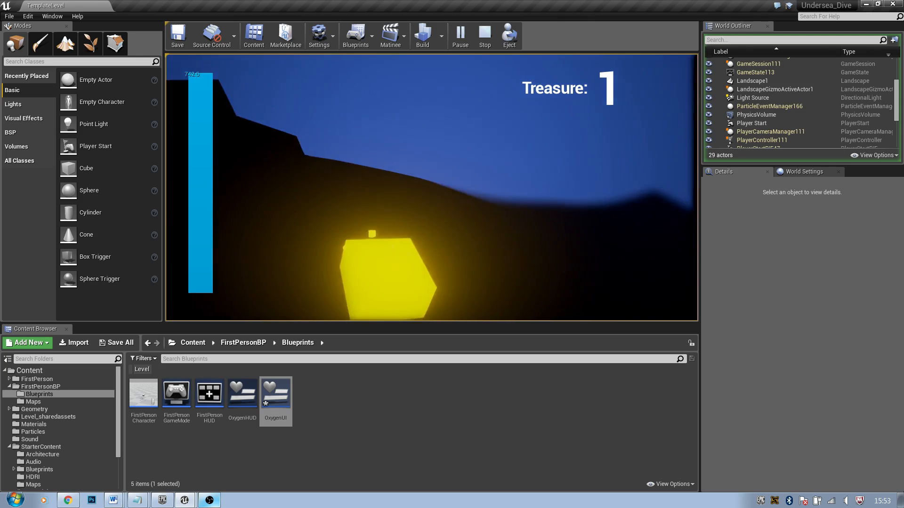
pyautogui.press('w')
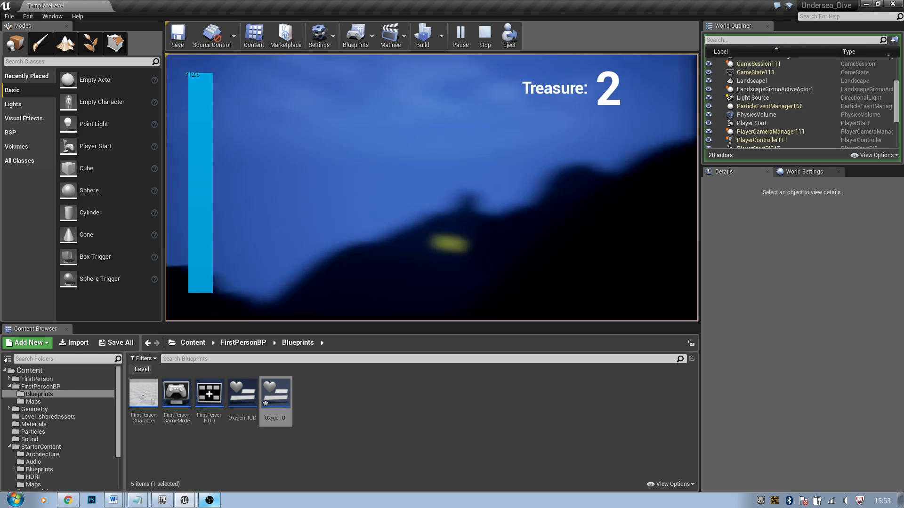
pyautogui.press('Escape')
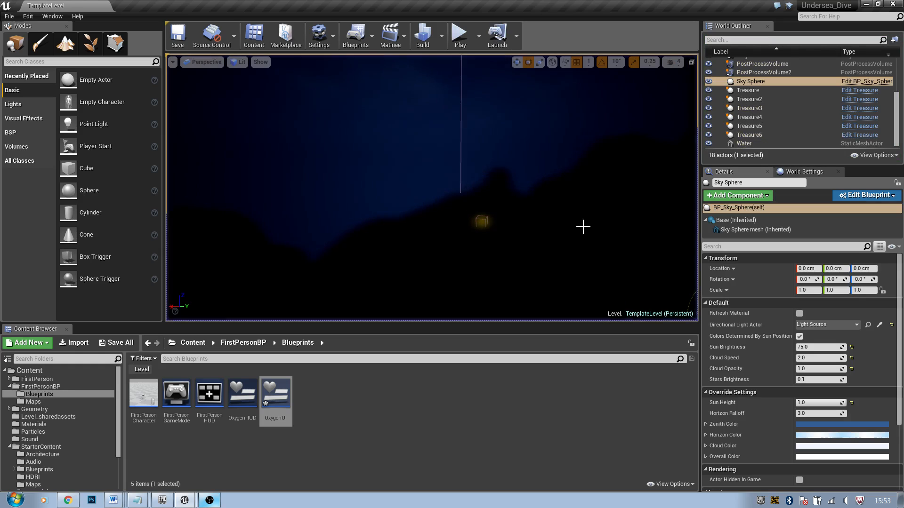
# - Save the changes and reopen the OxygenUI widget blueprint
pyautogui.hotkey('ctrl', 's')
pyautogui.doubleClick(277, 389)
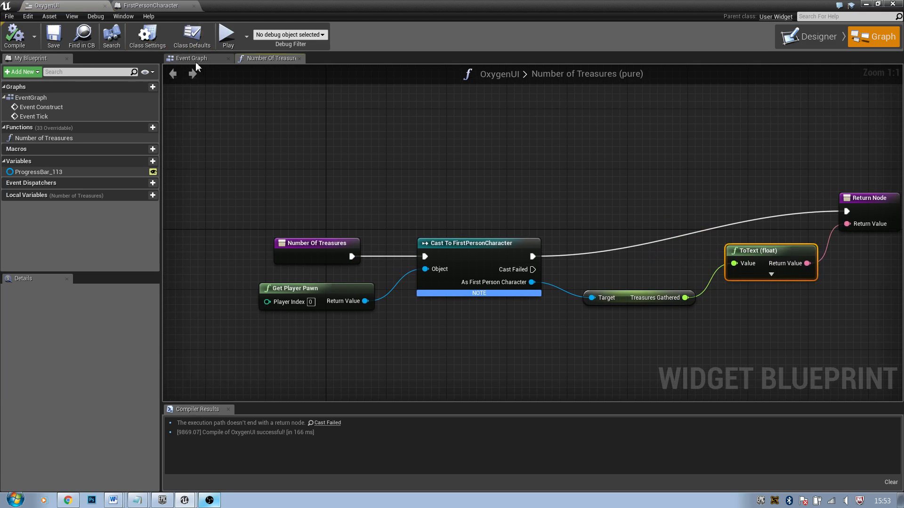
pyautogui.moveTo(191, 58); pyautogui.dragTo(217, 57)
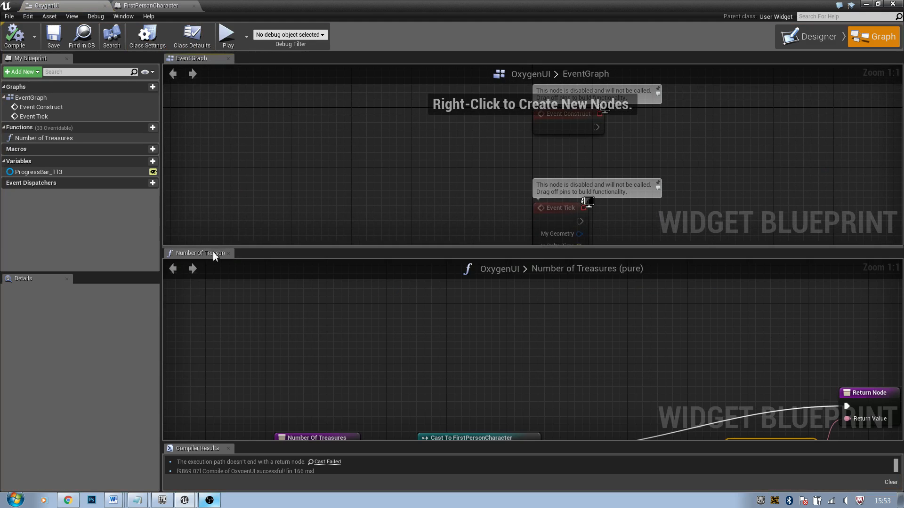
pyautogui.moveTo(213, 251); pyautogui.dragTo(258, 57)
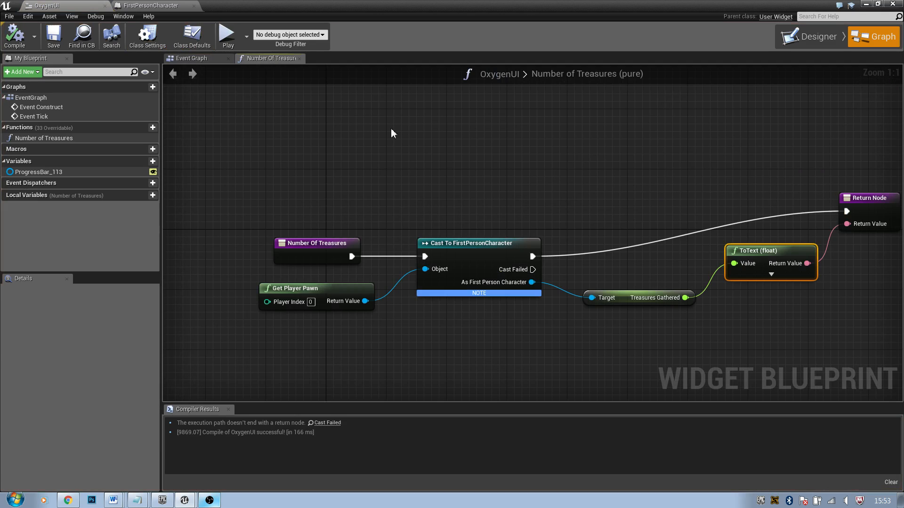
pyautogui.click(206, 59)
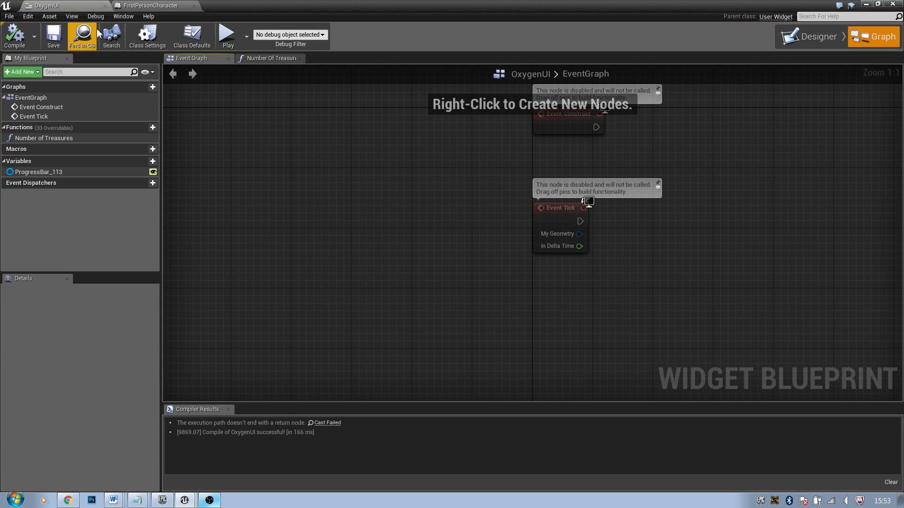
# - Select the blue oxygen progress bar in the widget's design view and create a binding for its Percent value
pyautogui.click(840, 32)
pyautogui.moveTo(419, 226); pyautogui.dragTo(561, 256, button='right')
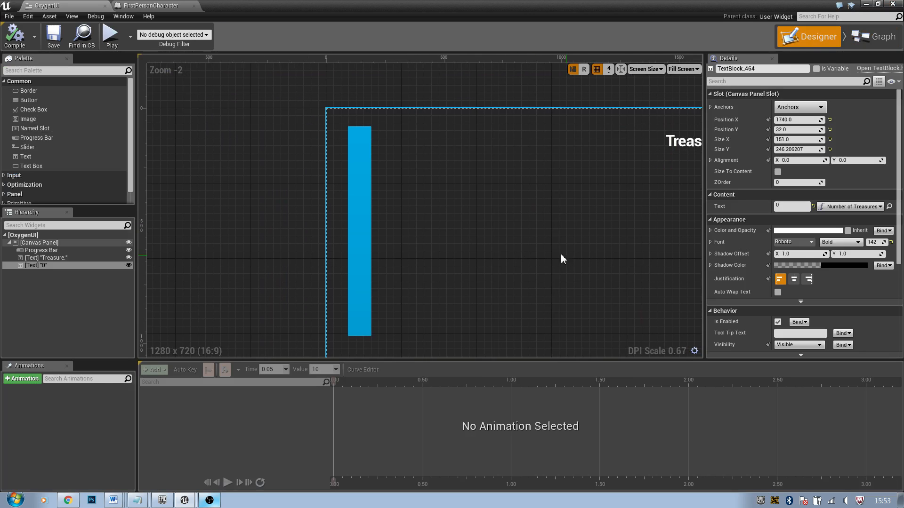
pyautogui.click(370, 213)
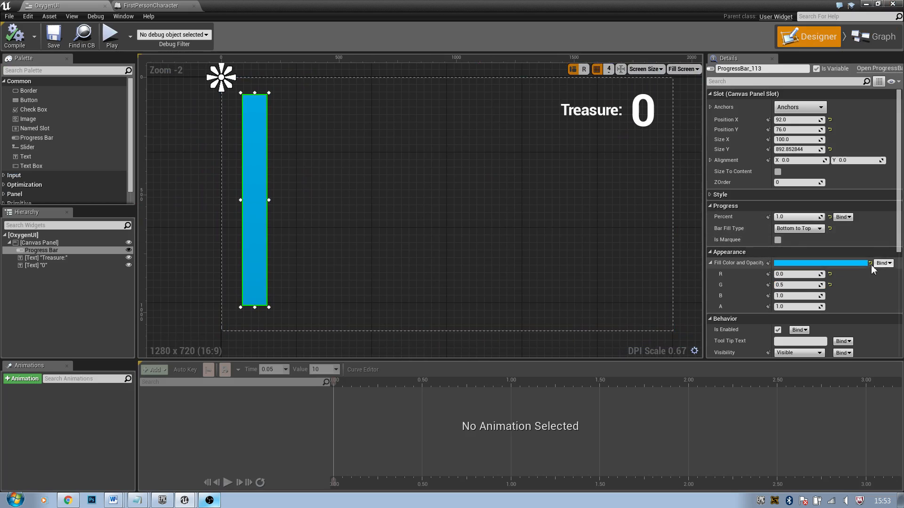
pyautogui.click(842, 217)
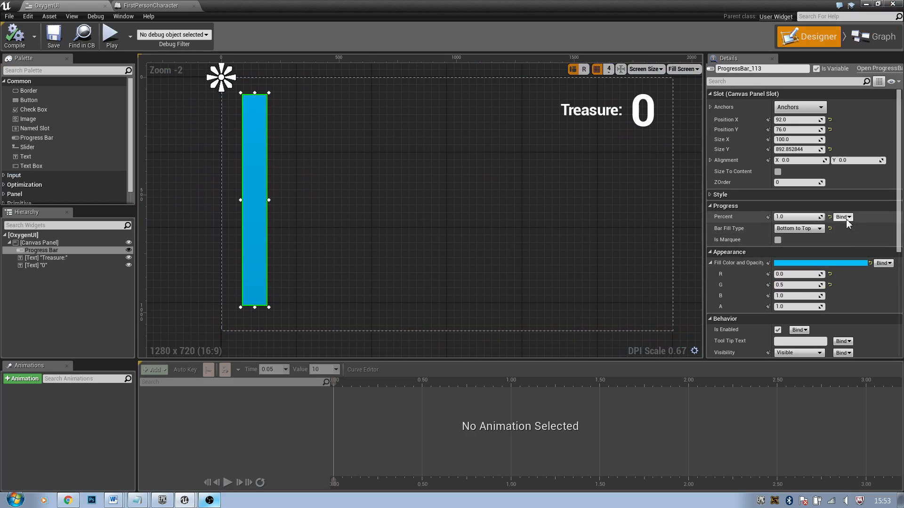
pyautogui.click(860, 228)
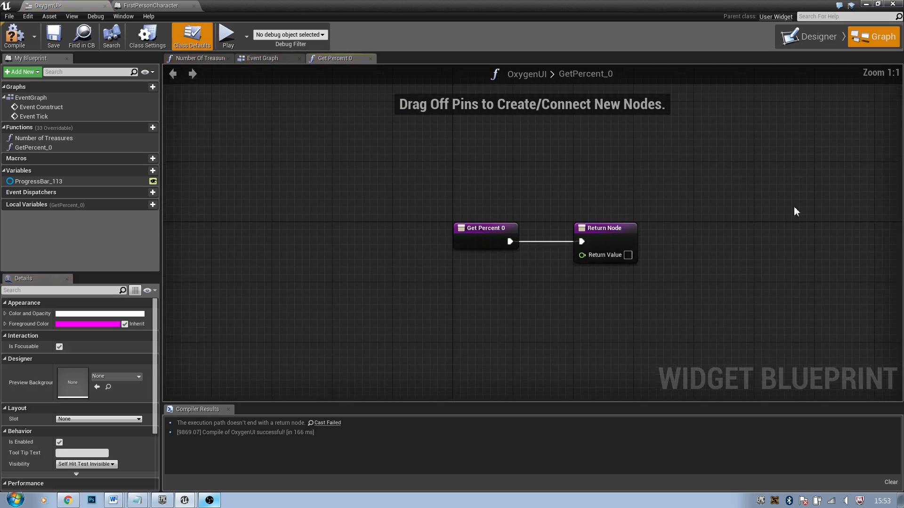
# - Spread the Get Percent 0 entry node and its Return Node farther apart, and compile the widget
pyautogui.moveTo(626, 196); pyautogui.dragTo(781, 190)
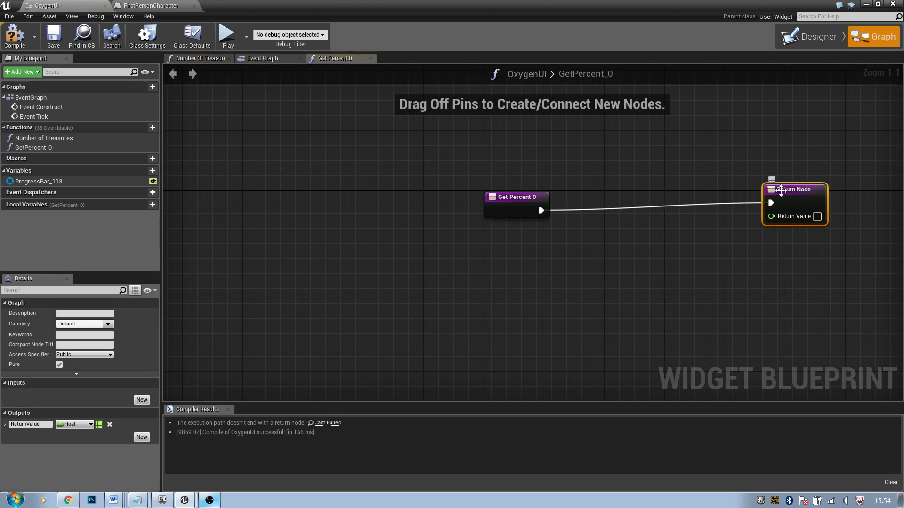
pyautogui.moveTo(528, 197); pyautogui.dragTo(460, 198)
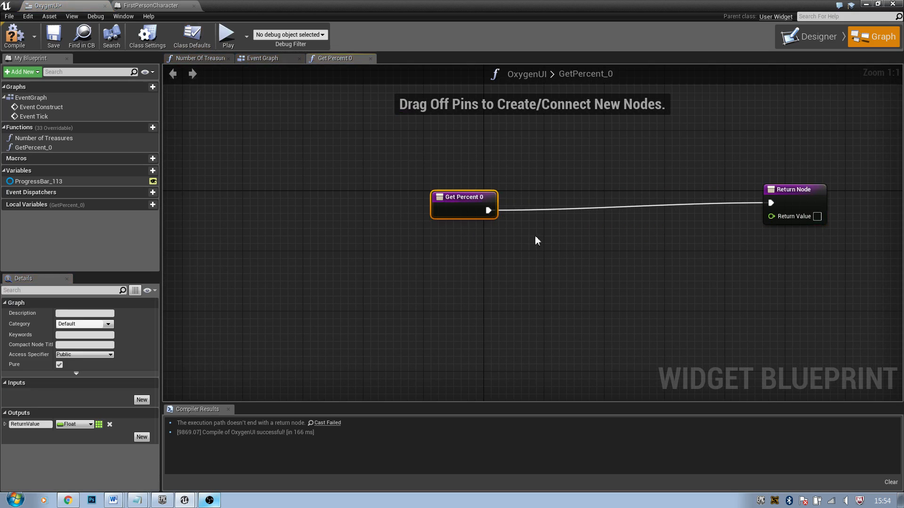
pyautogui.moveTo(536, 237); pyautogui.dragTo(464, 225, button='right')
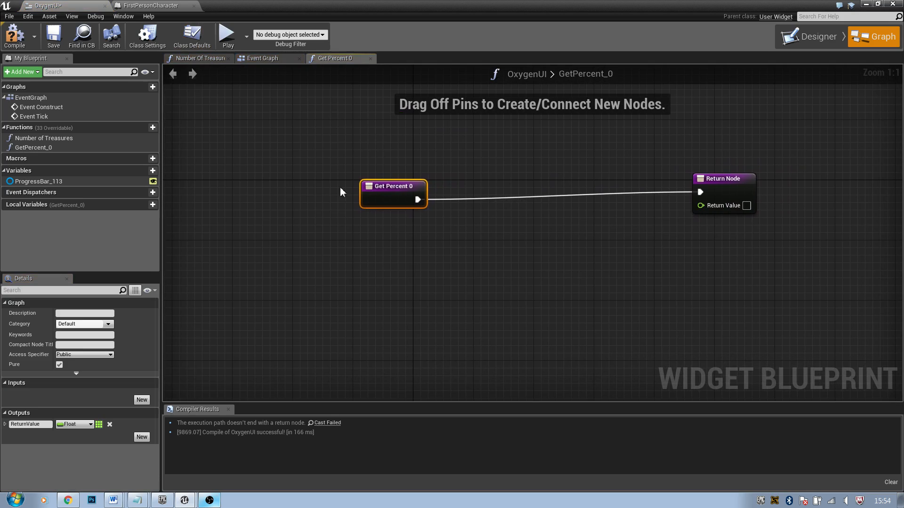
pyautogui.click(14, 35)
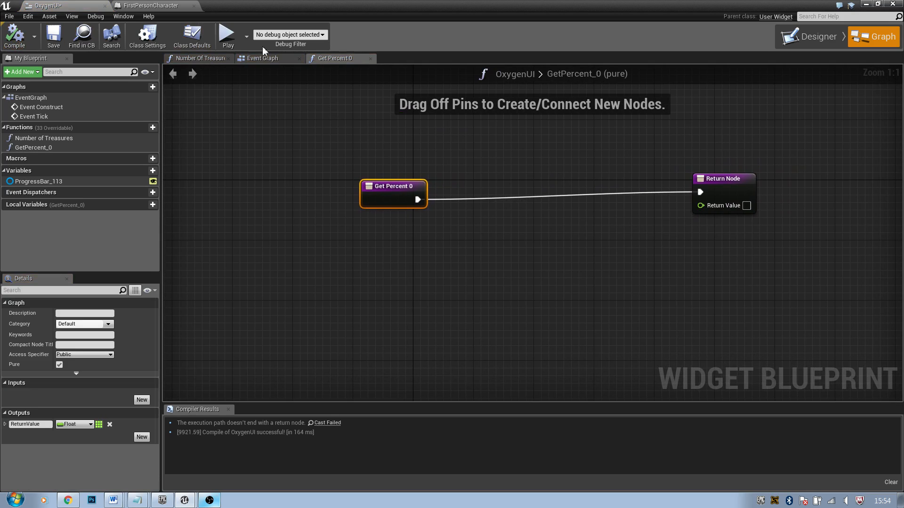
pyautogui.click(258, 57)
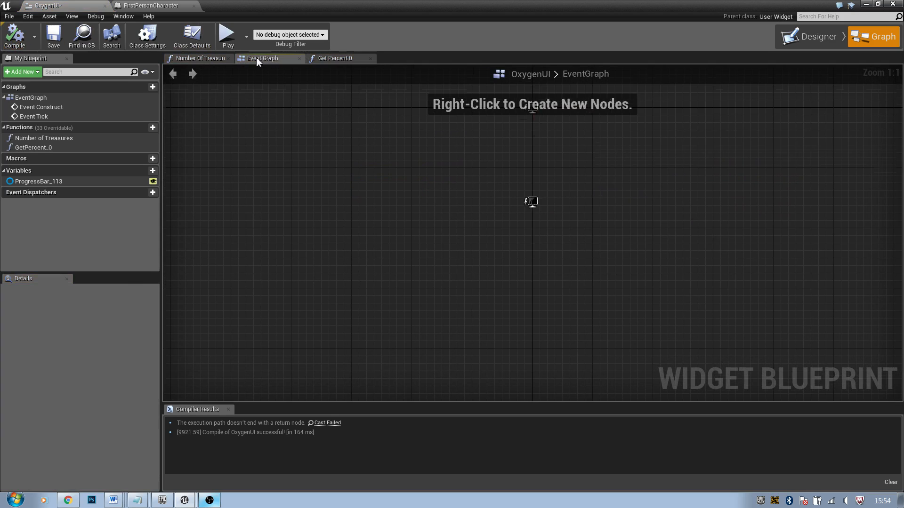
pyautogui.click(196, 58)
pyautogui.moveTo(500, 152); pyautogui.dragTo(431, 130, button='right')
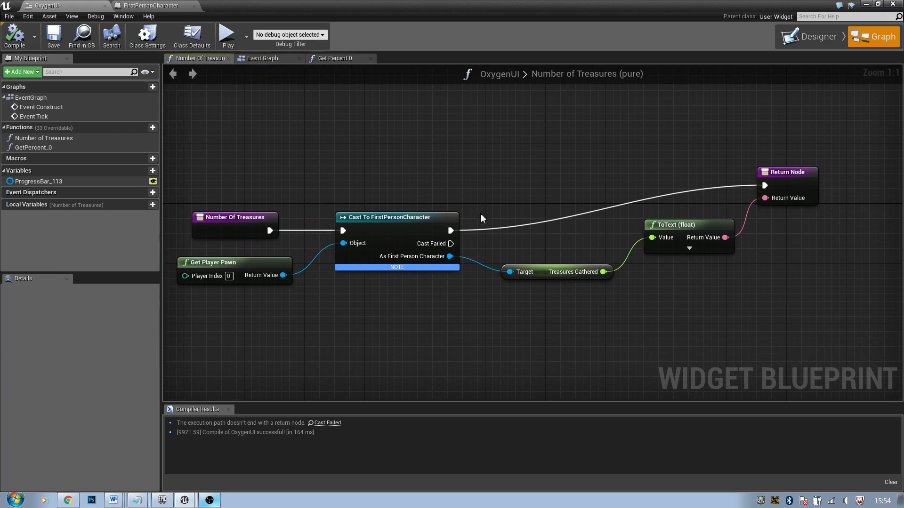
pyautogui.moveTo(450, 256); pyautogui.dragTo(491, 303)
pyautogui.click(411, 129)
pyautogui.click(335, 58)
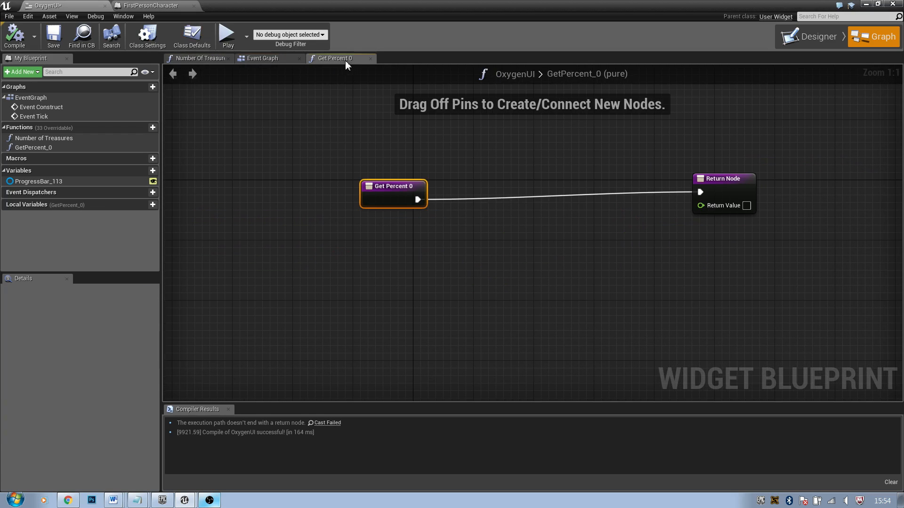
# - Close the Get Percent 0 graph, remove the Percent binding from the progress bar, and compile the widget
pyautogui.click(370, 59)
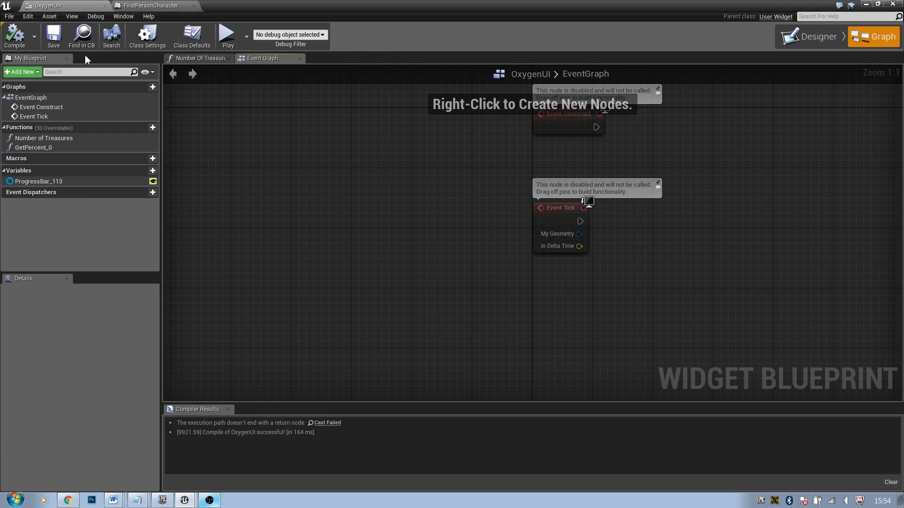
pyautogui.click(196, 58)
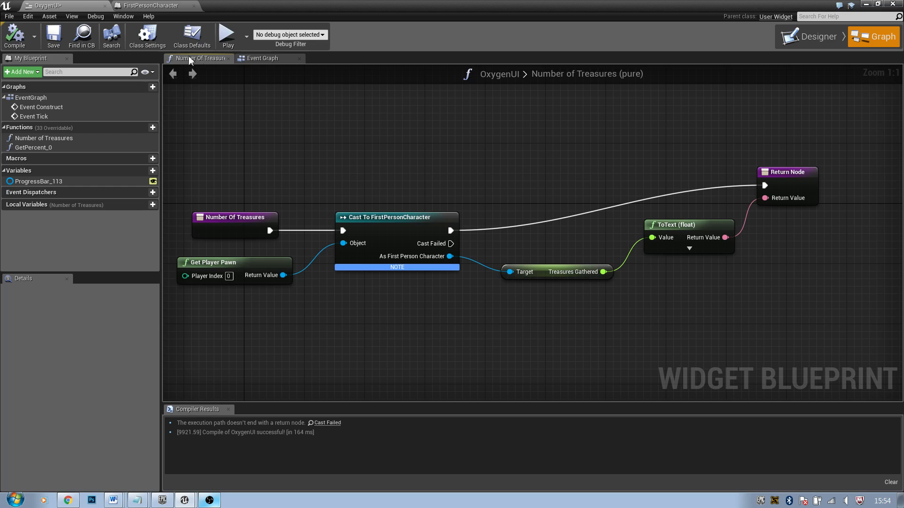
pyautogui.click(809, 36)
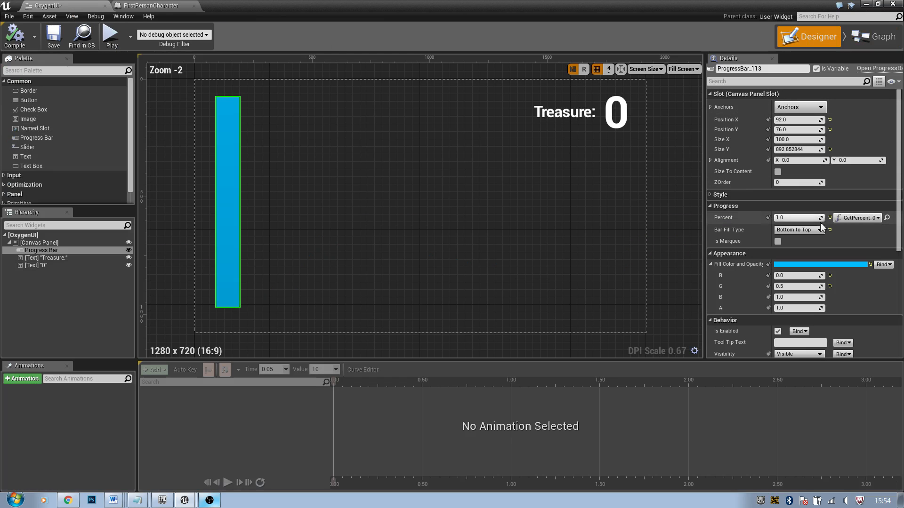
pyautogui.click(857, 218)
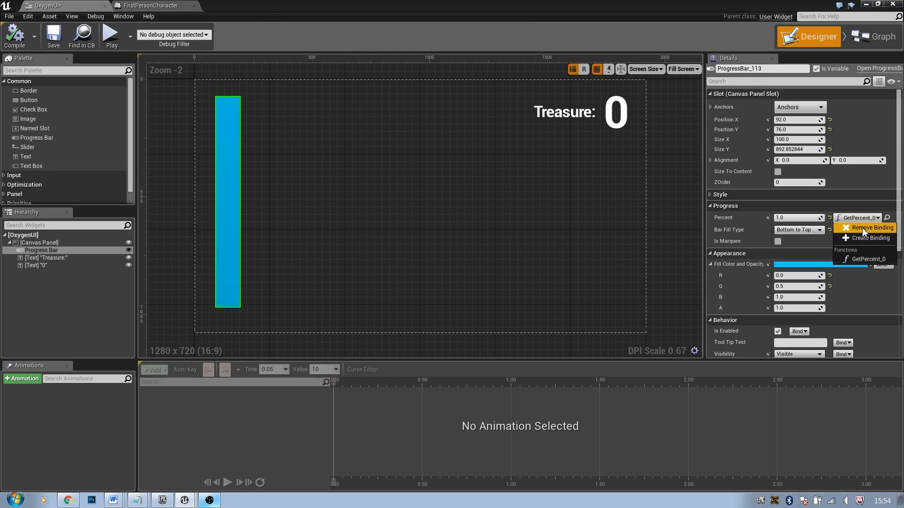
pyautogui.click(844, 227)
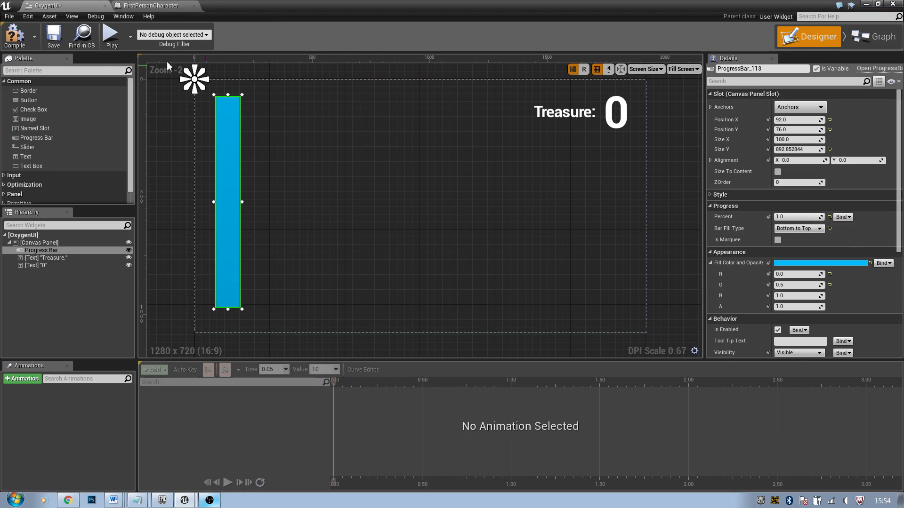
pyautogui.click(17, 37)
# - Promote the cast's As First Person Character output to a variable and place its SET node above the Treasures Gathered node
pyautogui.click(873, 37)
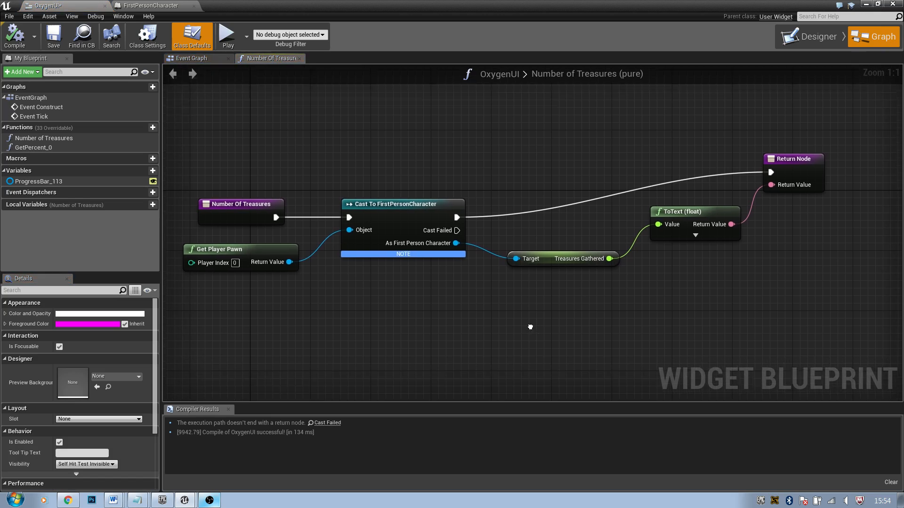
pyautogui.moveTo(457, 239); pyautogui.dragTo(480, 290)
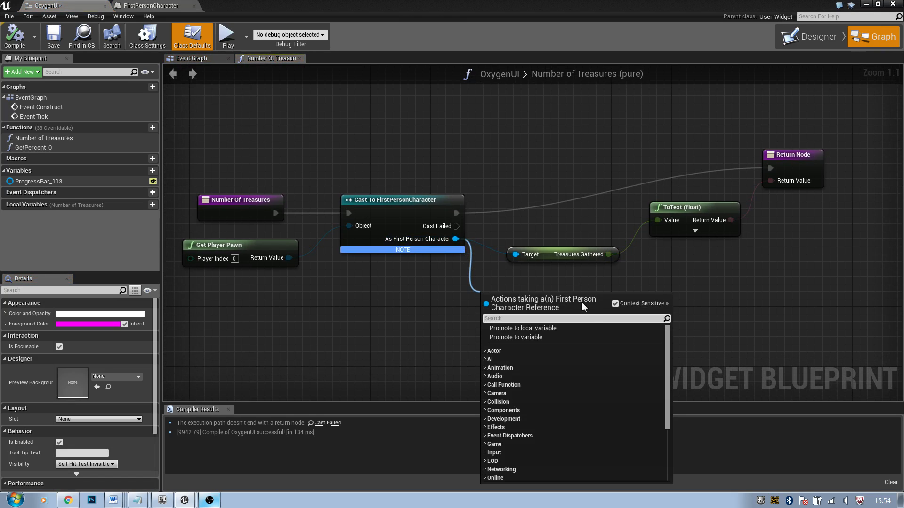
pyautogui.click(538, 337)
pyautogui.click(565, 170)
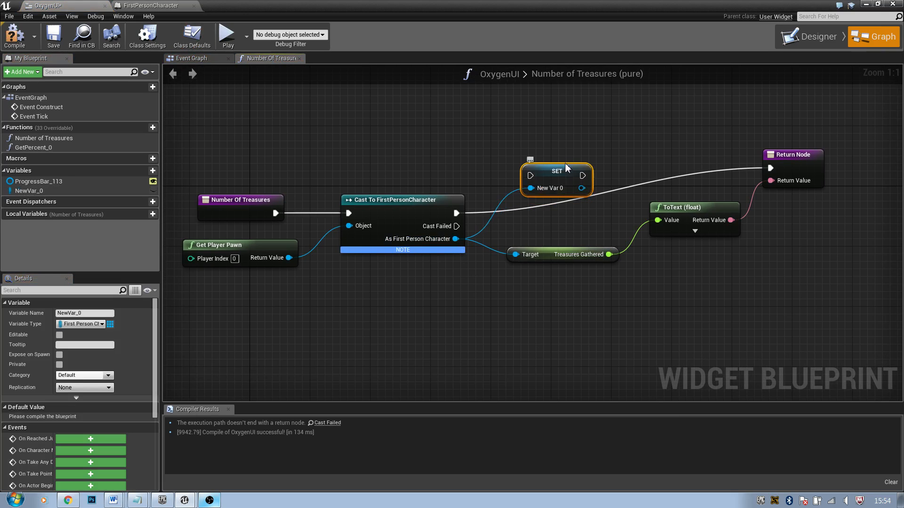
# - Delete the SET node from the Number of Treasures graph, and rename the NewVar_0 variable to Player, compiling the widget
pyautogui.moveTo(566, 168); pyautogui.dragTo(562, 149)
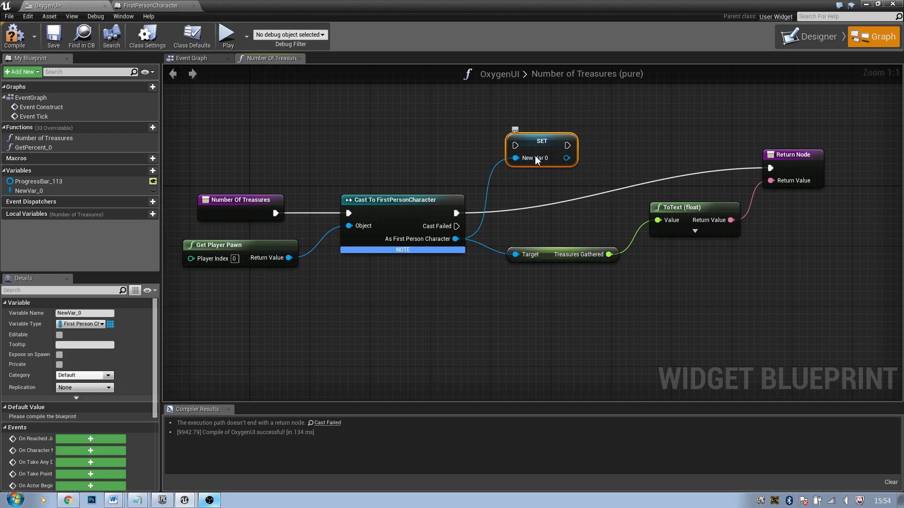
pyautogui.press('Delete')
pyautogui.click(66, 189)
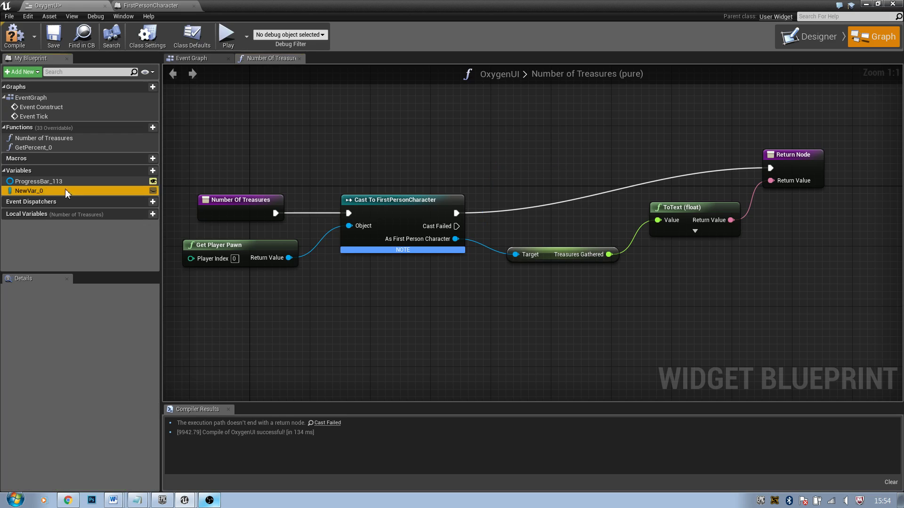
pyautogui.click(35, 190)
pyautogui.write('Pla')
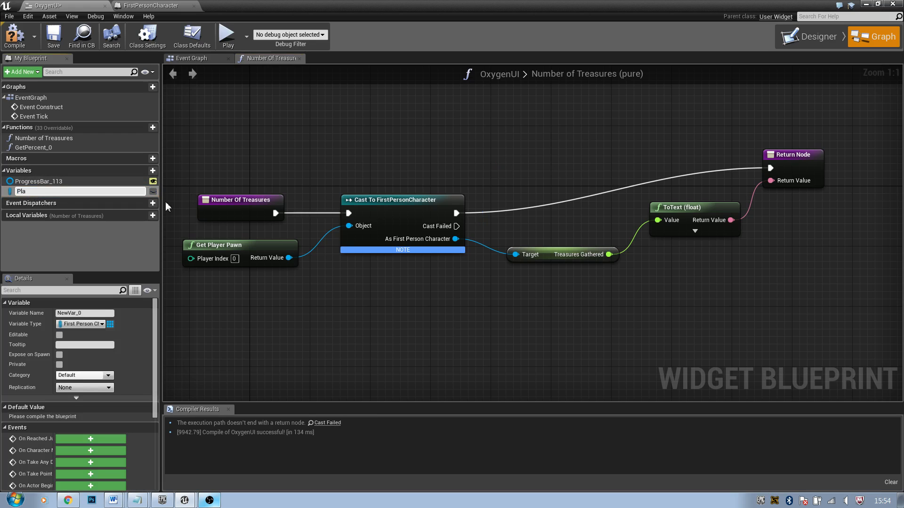
pyautogui.write('yer')
pyautogui.press('Return')
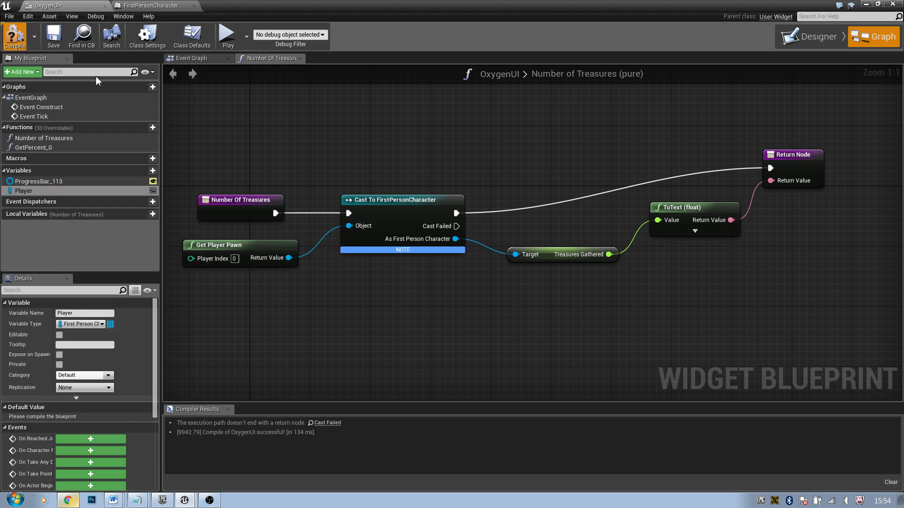
pyautogui.press('F7')
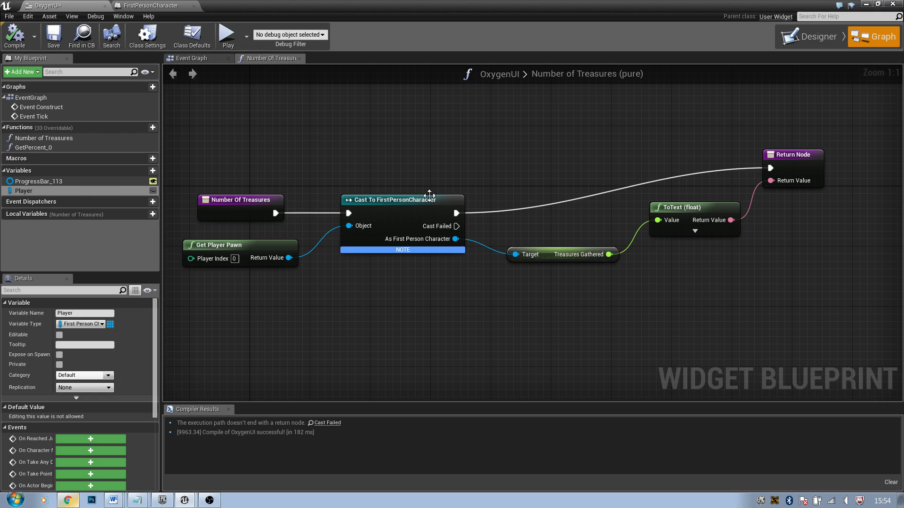
# - Bind the progress bar's Percent value to the Player variable's Oxygen property and compile the widget
pyautogui.click(199, 59)
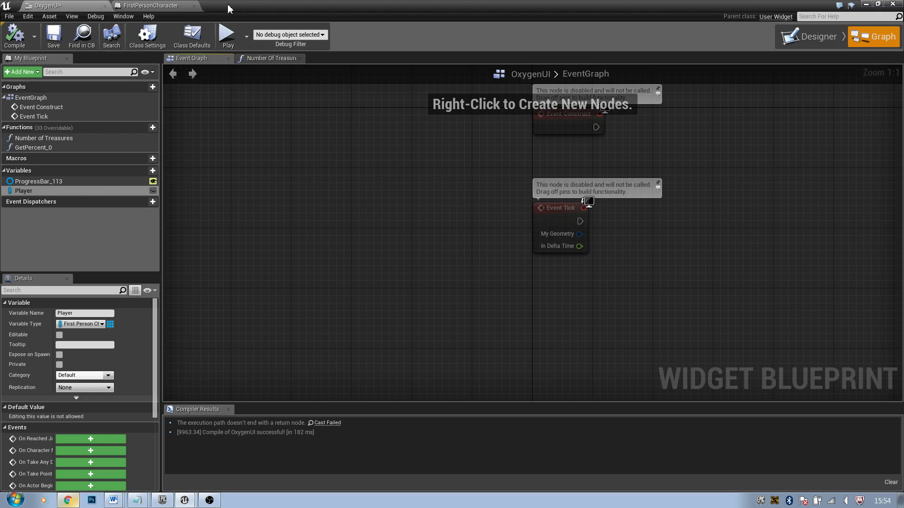
pyautogui.click(804, 37)
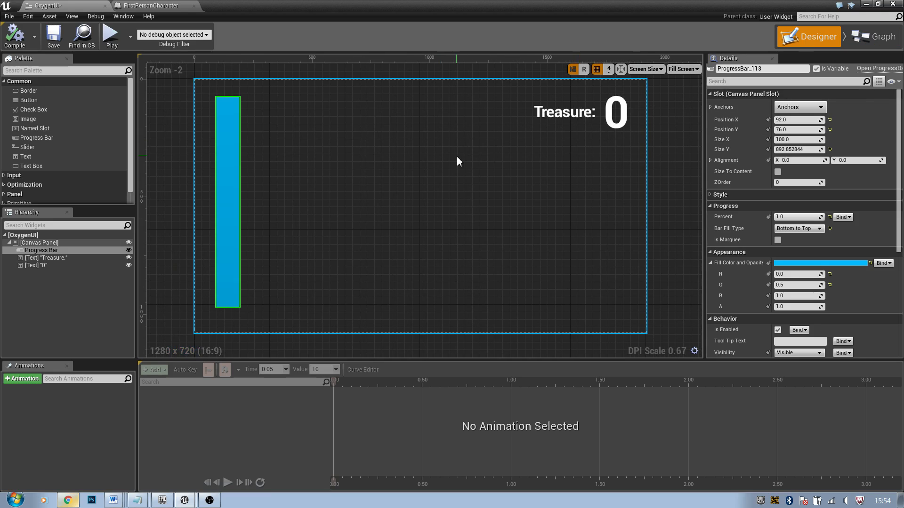
pyautogui.moveTo(407, 173)
pyautogui.mouseDown(button='right')
pyautogui.moveTo(421, 185)
pyautogui.moveTo(411, 177)
pyautogui.mouseUp(button='right')
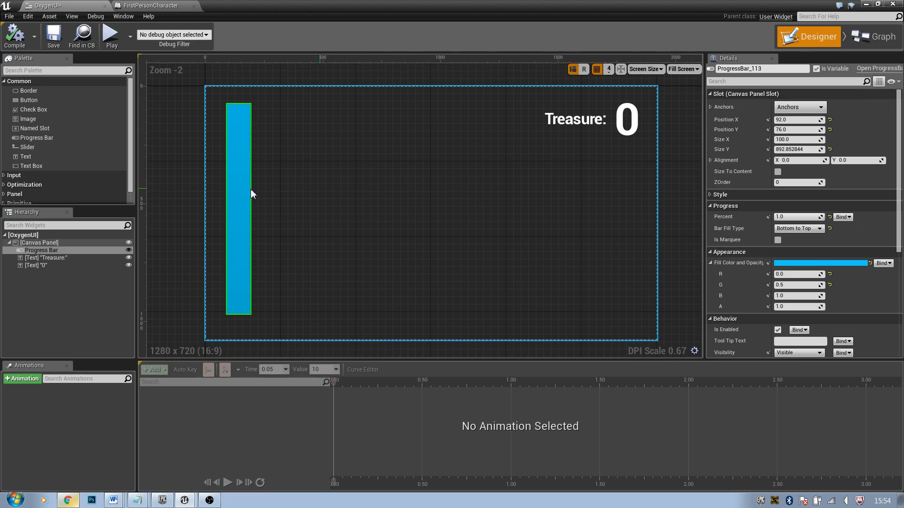
pyautogui.click(850, 218)
pyautogui.moveTo(865, 269)
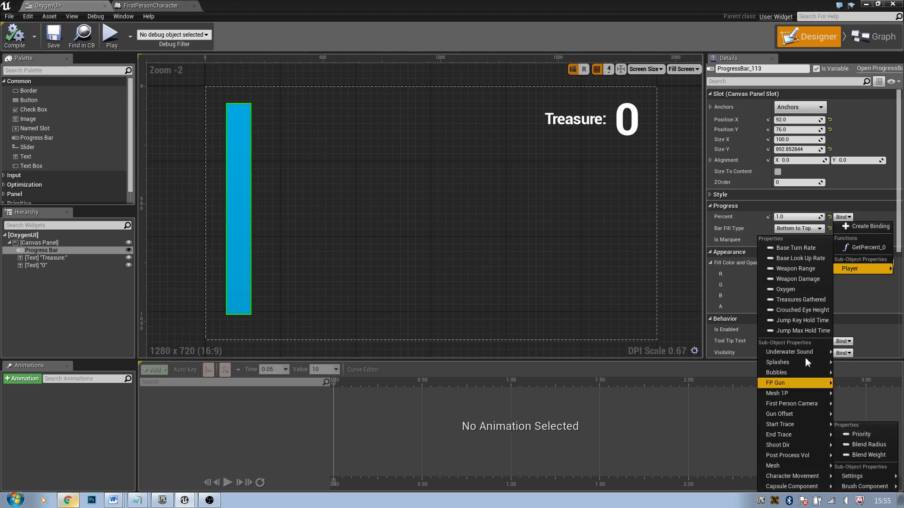
pyautogui.moveTo(796, 396)
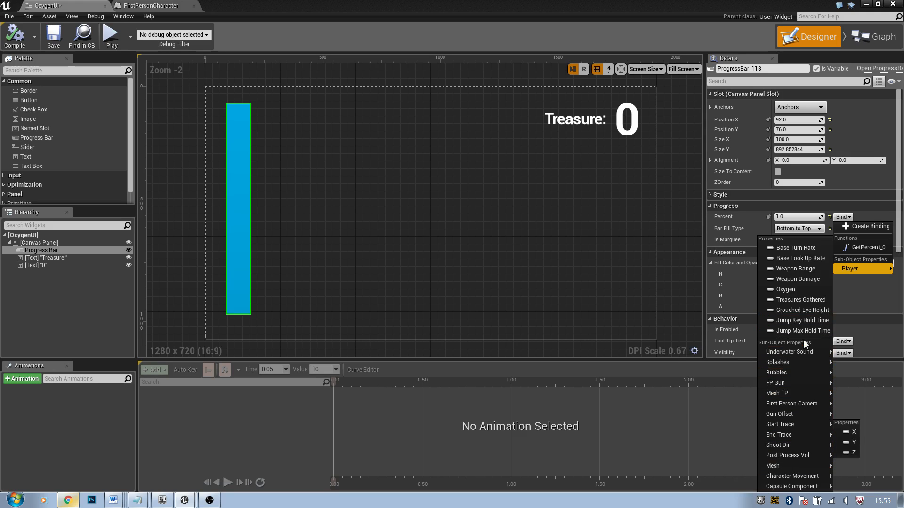
pyautogui.click(793, 292)
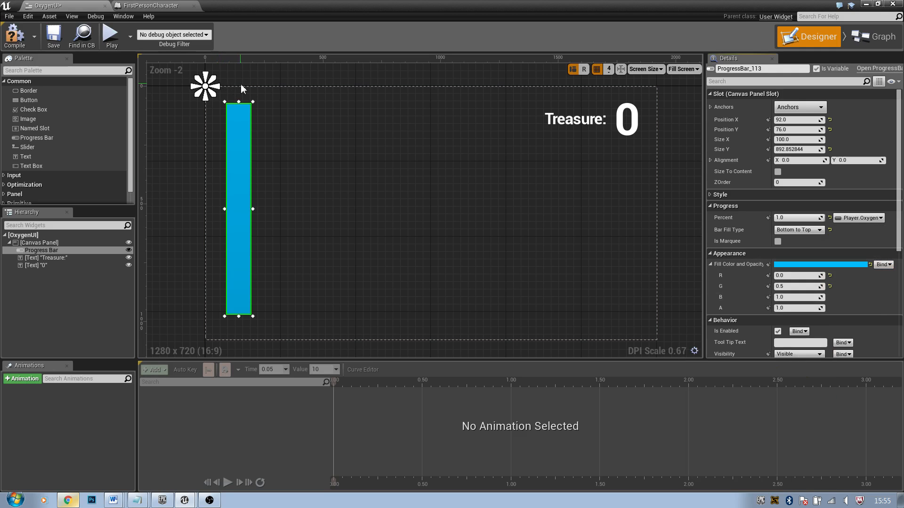
pyautogui.click(15, 42)
# - Play-test the level to check the oxygen bar, stop the session, and reopen the OxygenUI widget
pyautogui.click(866, 4)
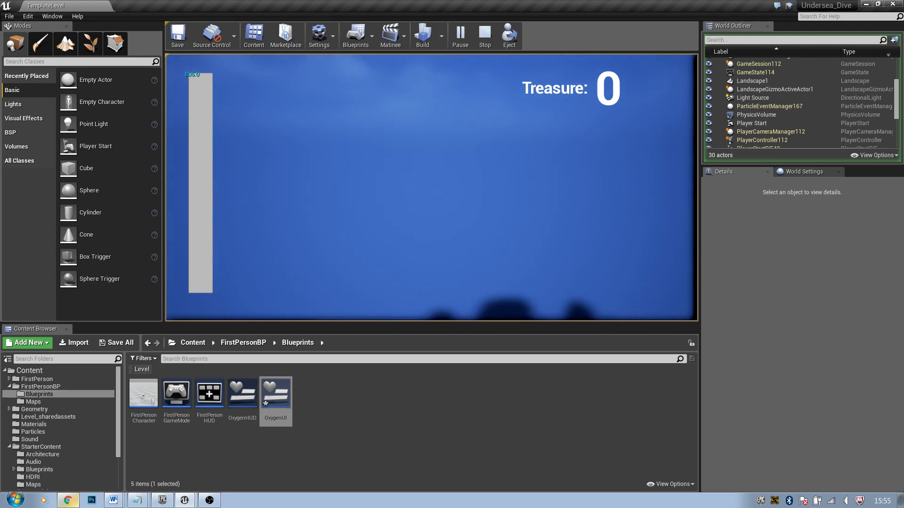
pyautogui.press('Escape')
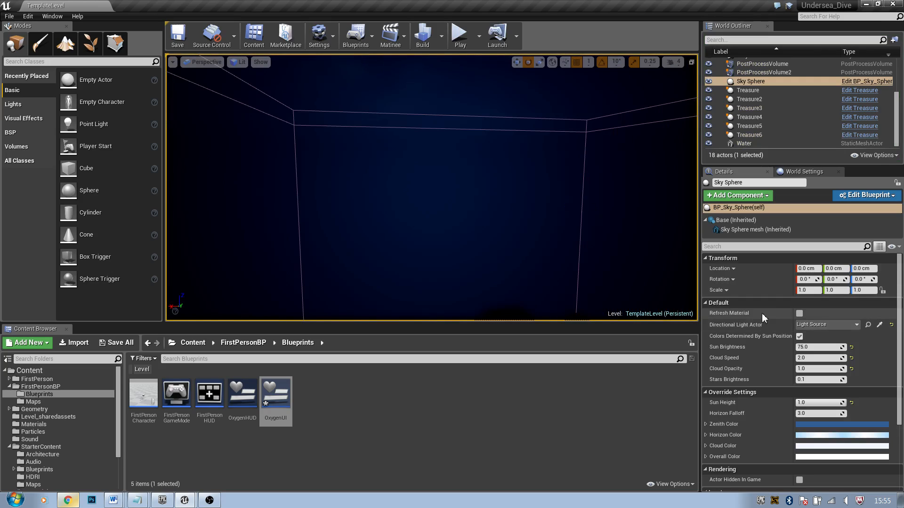
pyautogui.click(280, 395)
pyautogui.doubleClick(279, 395)
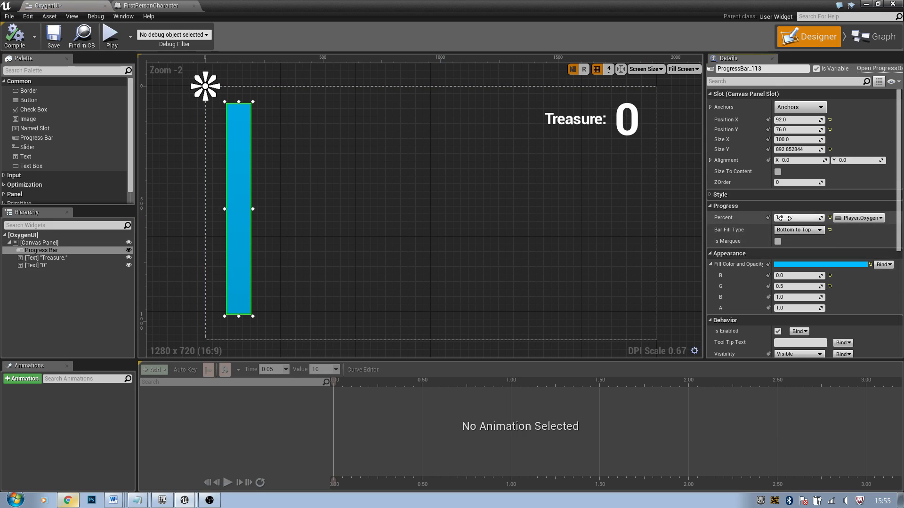
# - Set the progress bar's Percent to 0.0, remove its Player.Oxygen binding, and compile the widget
pyautogui.moveTo(821, 218); pyautogui.dragTo(777, 219)
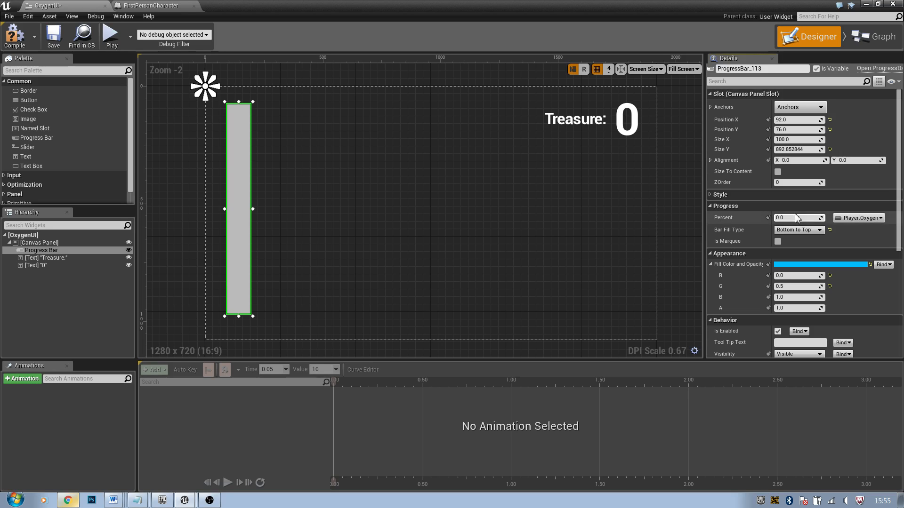
pyautogui.click(860, 218)
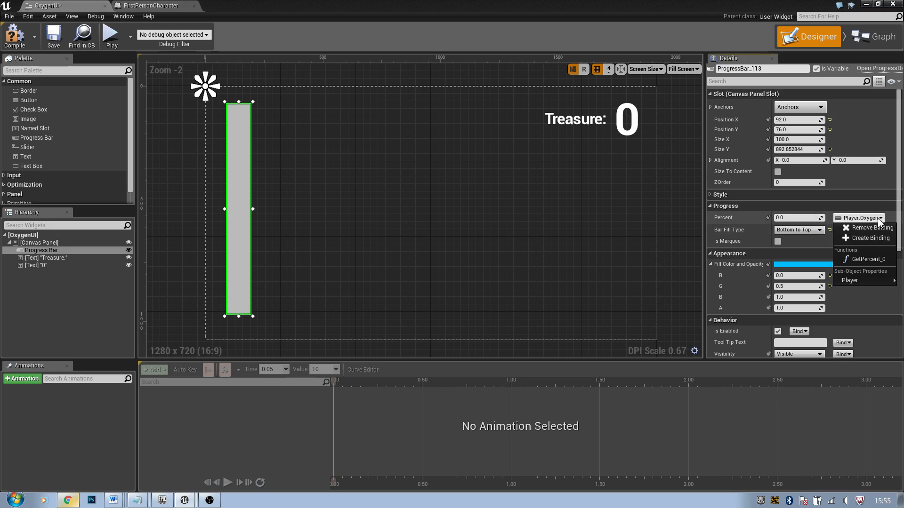
pyautogui.click(846, 230)
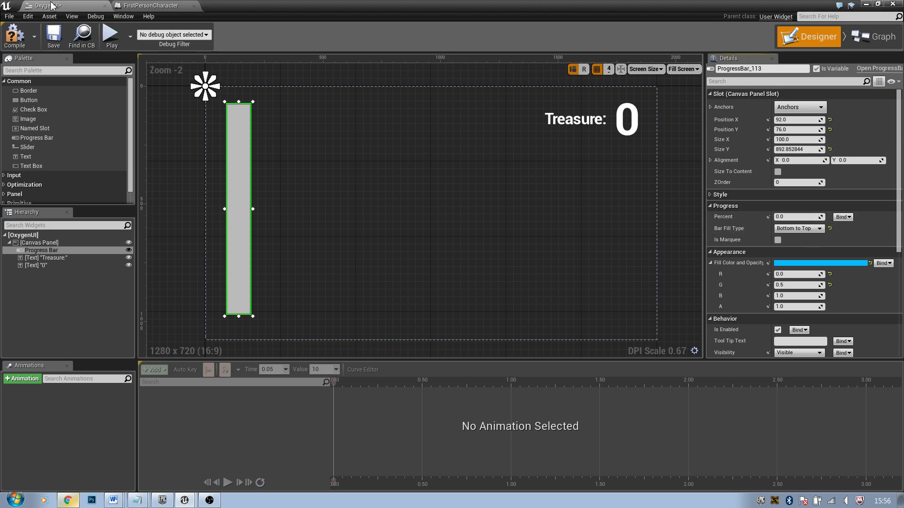
pyautogui.click(10, 42)
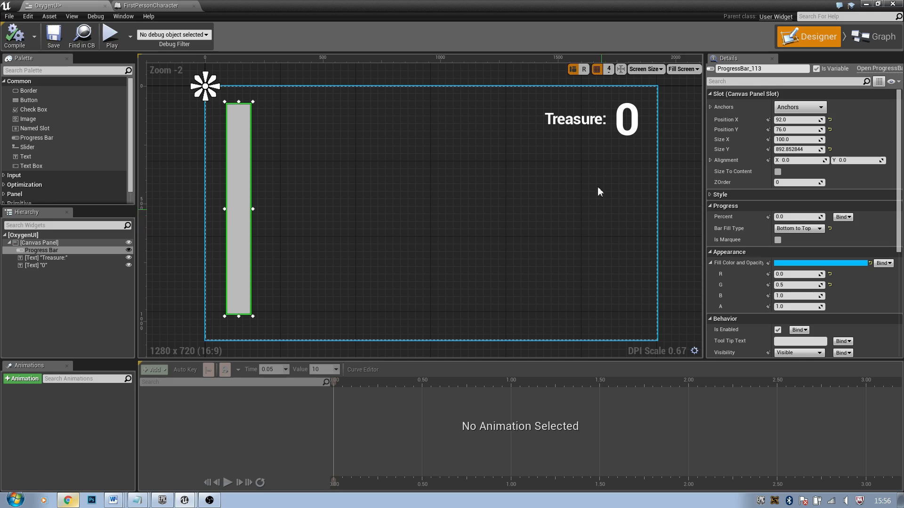
# - Examine the binding options of the Treasure: text and the node layout of the Number of Treasures function
pyautogui.click(596, 124)
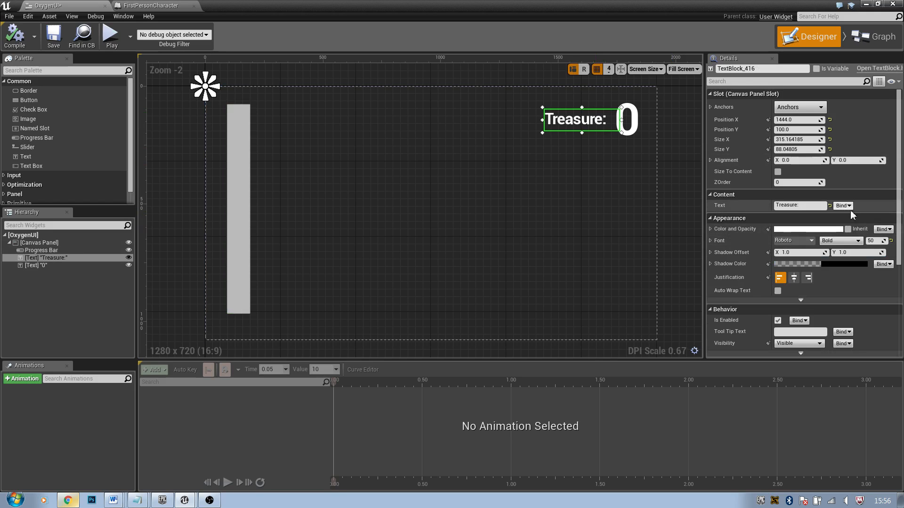
pyautogui.click(842, 206)
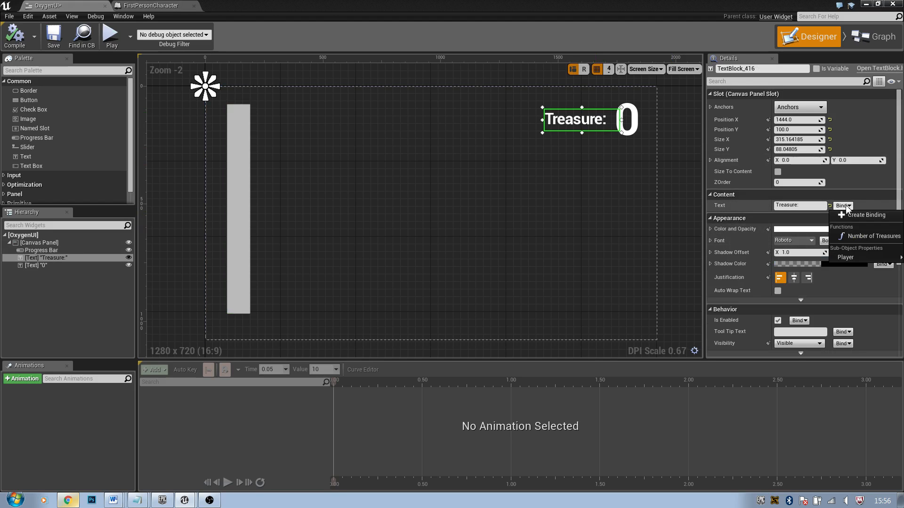
pyautogui.click(162, 6)
pyautogui.click(47, 5)
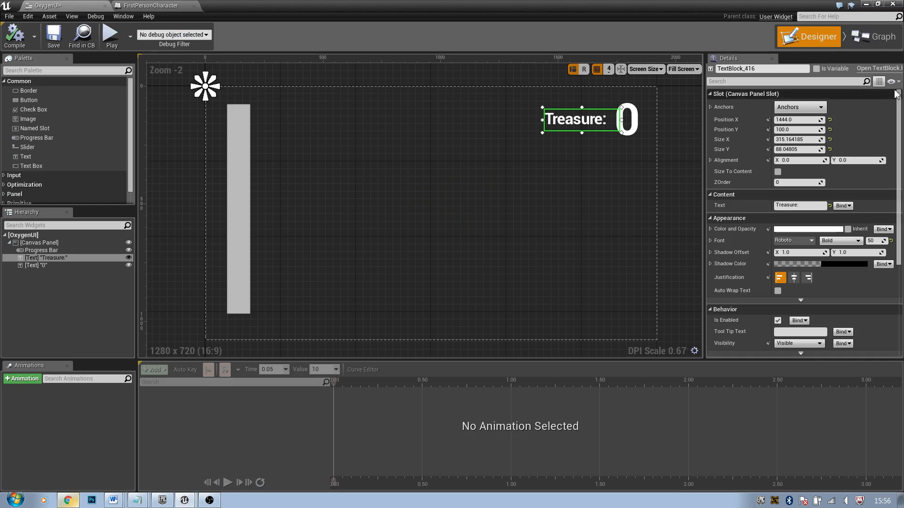
pyautogui.click(873, 36)
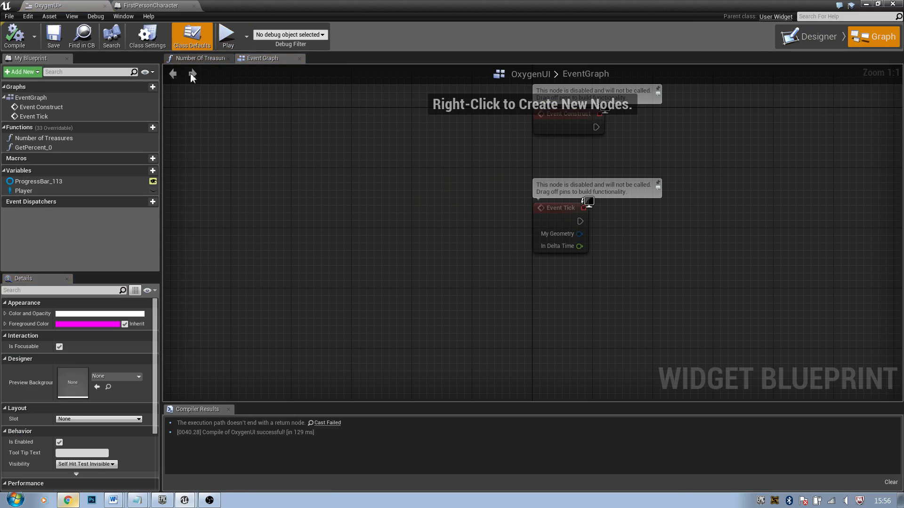
pyautogui.click(200, 58)
pyautogui.moveTo(490, 174); pyautogui.dragTo(483, 144, button='right')
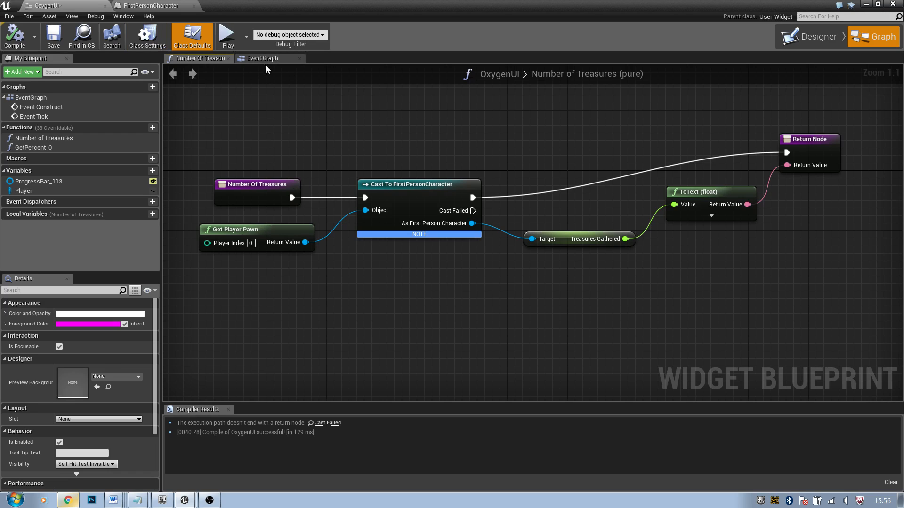
# - Bind the progress bar's Percent value to the existing GetPercent_0 function and open that function's graph
pyautogui.click(841, 38)
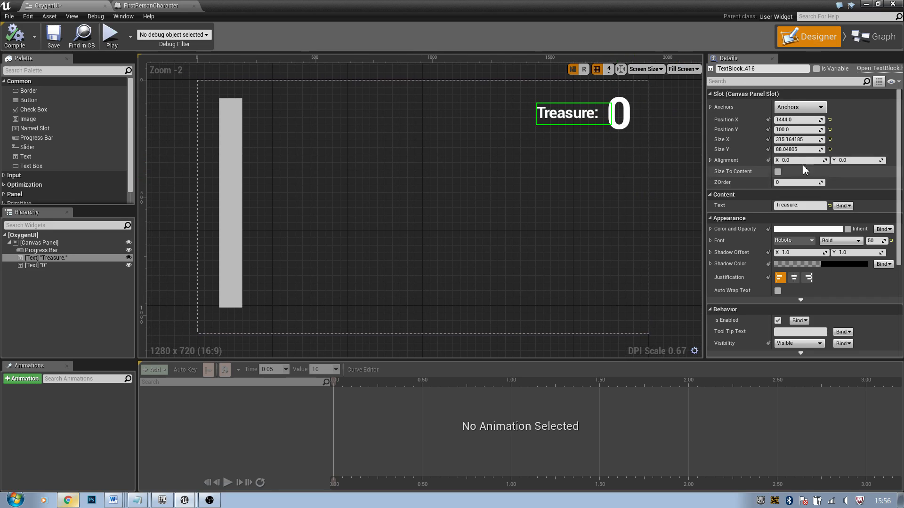
pyautogui.click(225, 200)
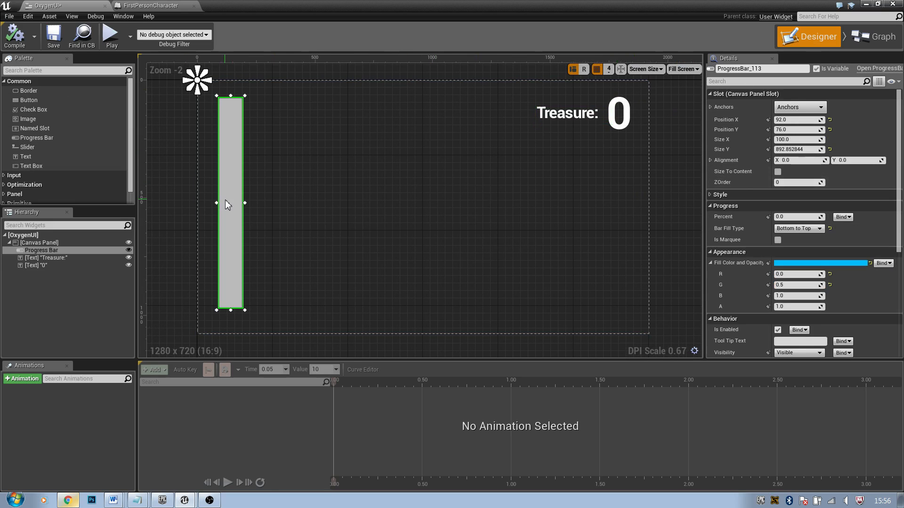
pyautogui.click(846, 218)
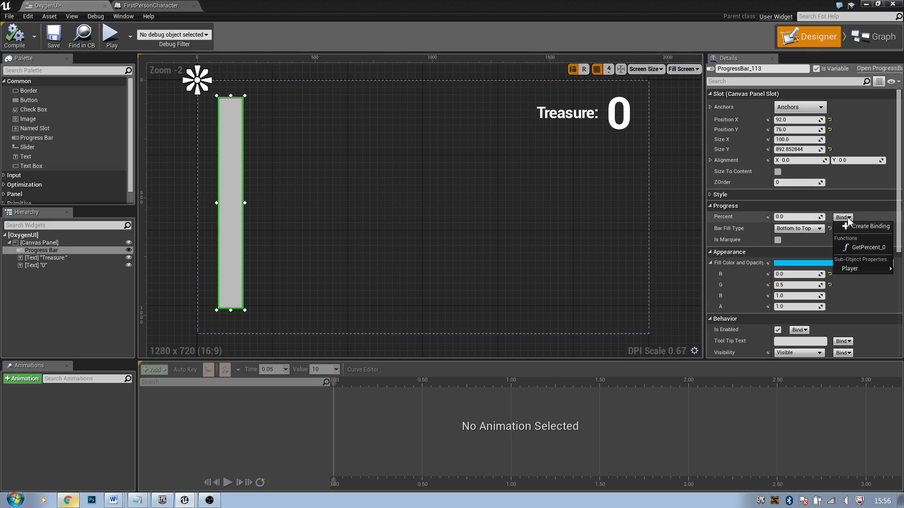
pyautogui.moveTo(860, 262)
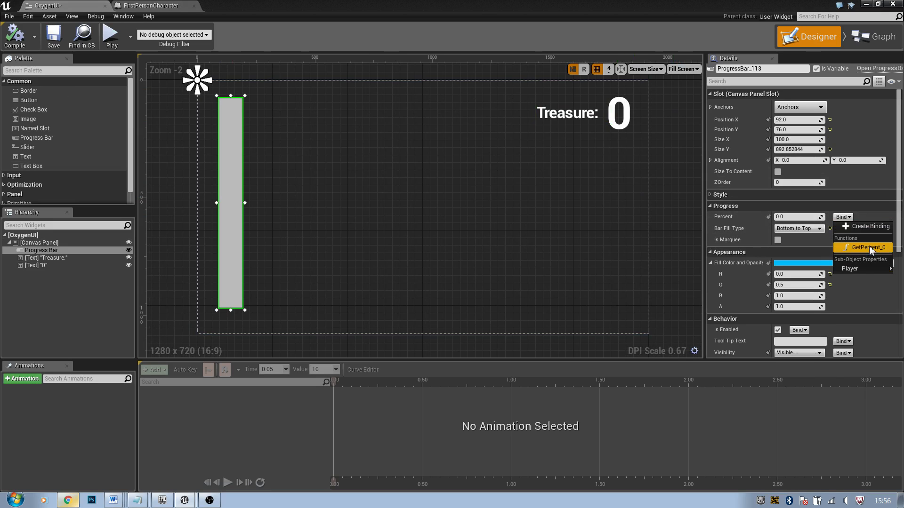
pyautogui.click(869, 247)
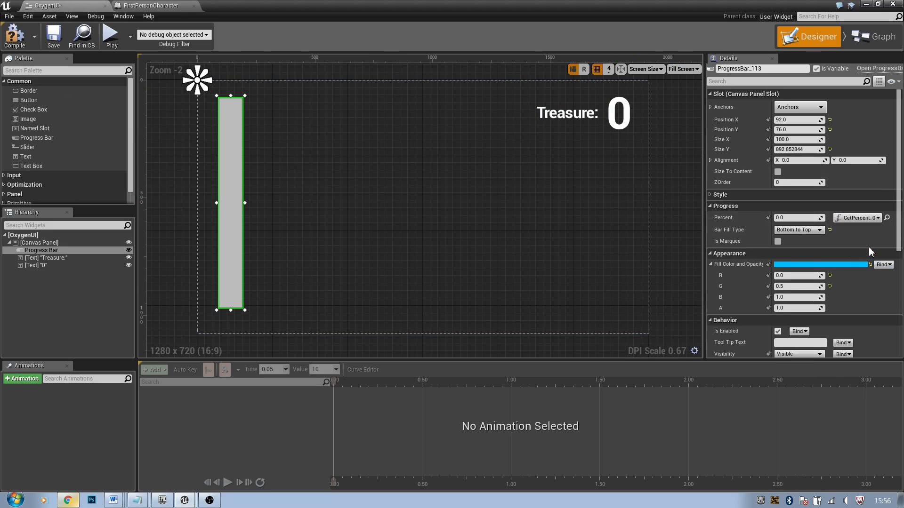
pyautogui.click(888, 218)
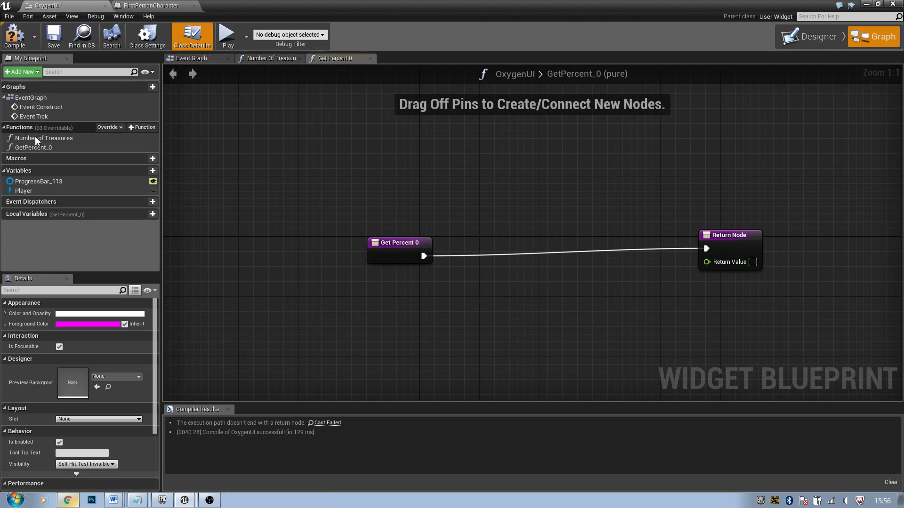
# - Rename the GetPercent_0 function to Oxygen Level
pyautogui.click(35, 149)
pyautogui.click(50, 147)
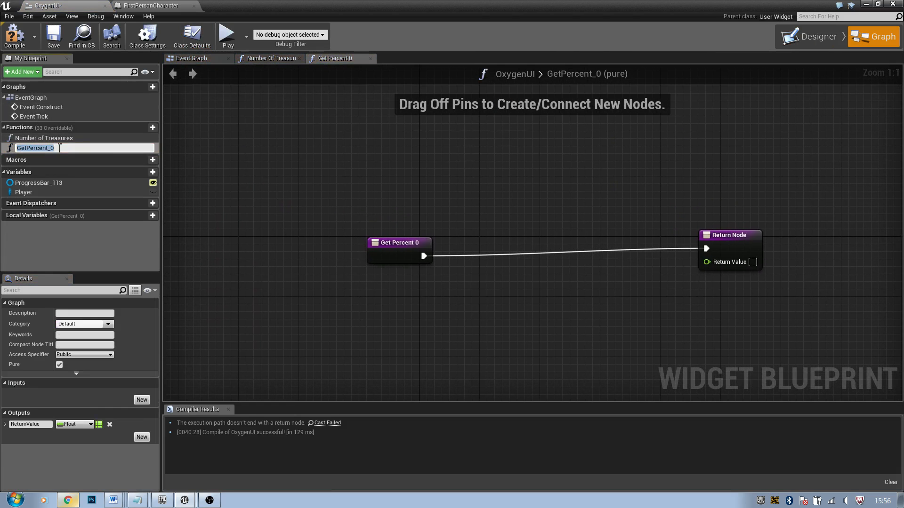
pyautogui.write('Oxygen Level')
pyautogui.press('Return')
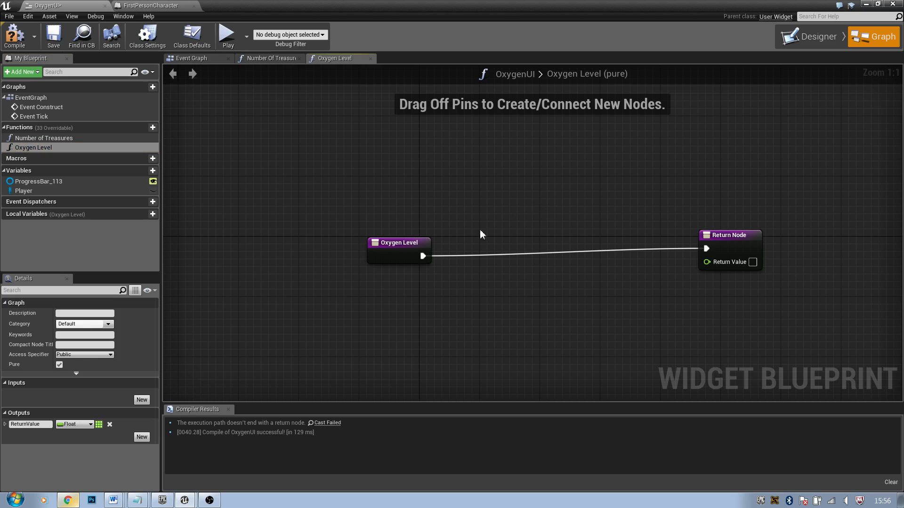
pyautogui.moveTo(423, 256); pyautogui.dragTo(481, 250)
pyautogui.write('cast to')
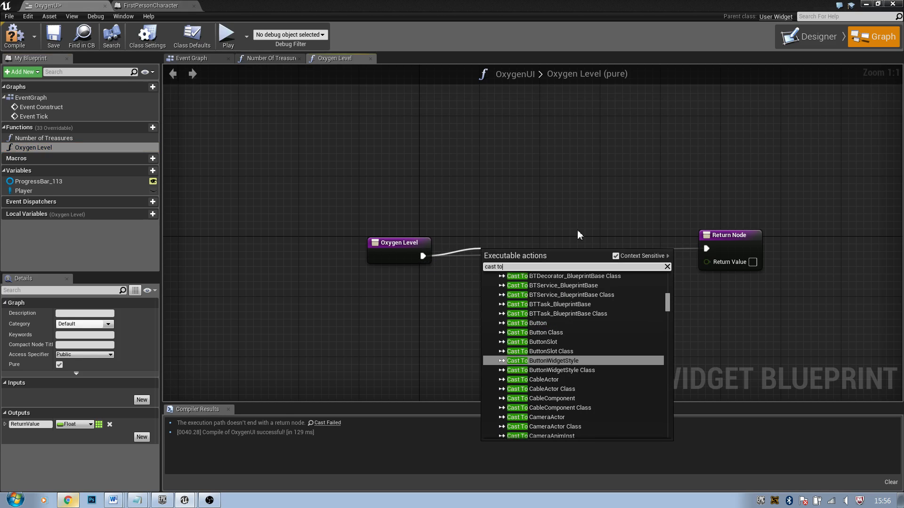
pyautogui.click(513, 211)
# - Place a Player variable getter in the Oxygen Level graph and add a Get Oxygen node from its output
pyautogui.click(22, 190)
pyautogui.moveTo(409, 216); pyautogui.dragTo(489, 233)
pyautogui.click(468, 242)
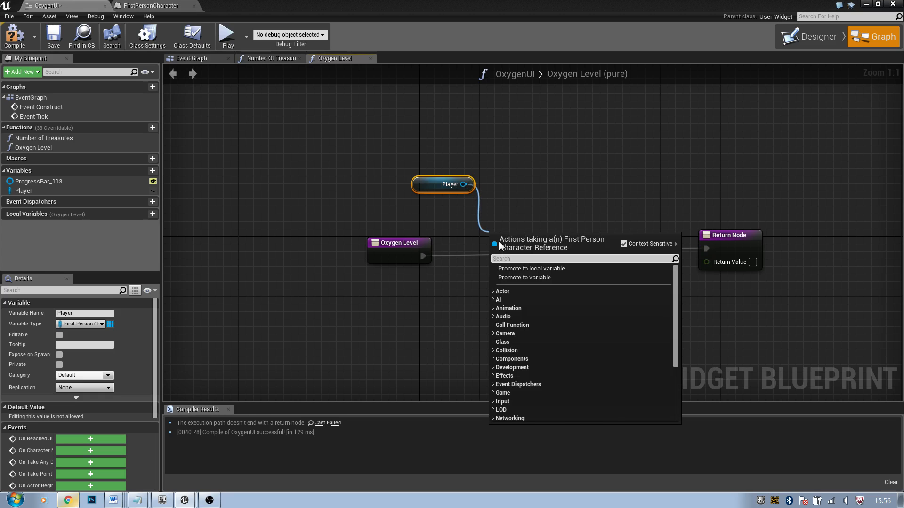
pyautogui.write('ox')
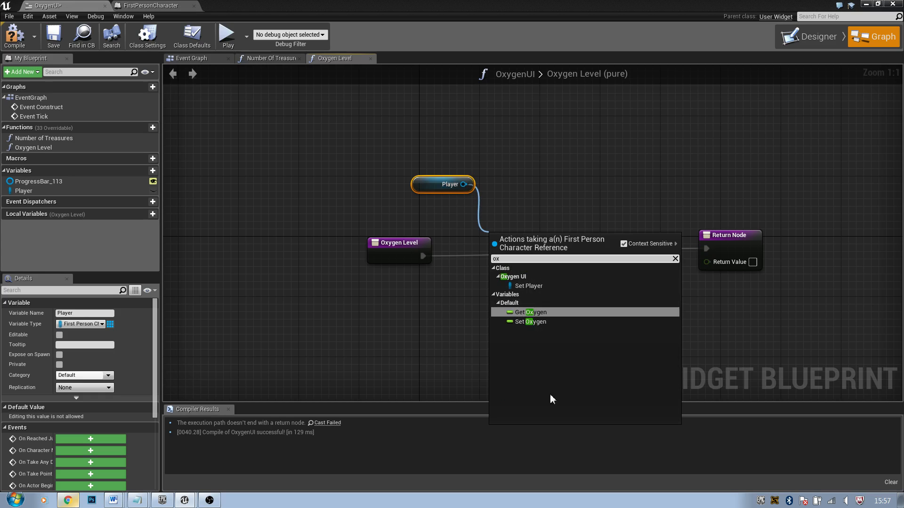
pyautogui.click(538, 313)
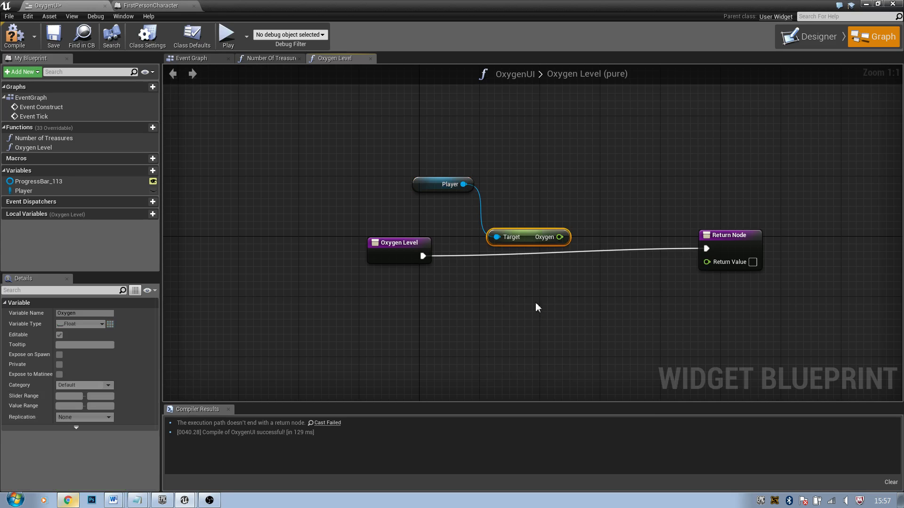
# - Arrange the Player and Oxygen getters in the Oxygen Level graph so they sit in a row above the function entry node
pyautogui.moveTo(527, 241); pyautogui.dragTo(647, 262)
pyautogui.click(573, 137)
pyautogui.moveTo(464, 192); pyautogui.dragTo(411, 190)
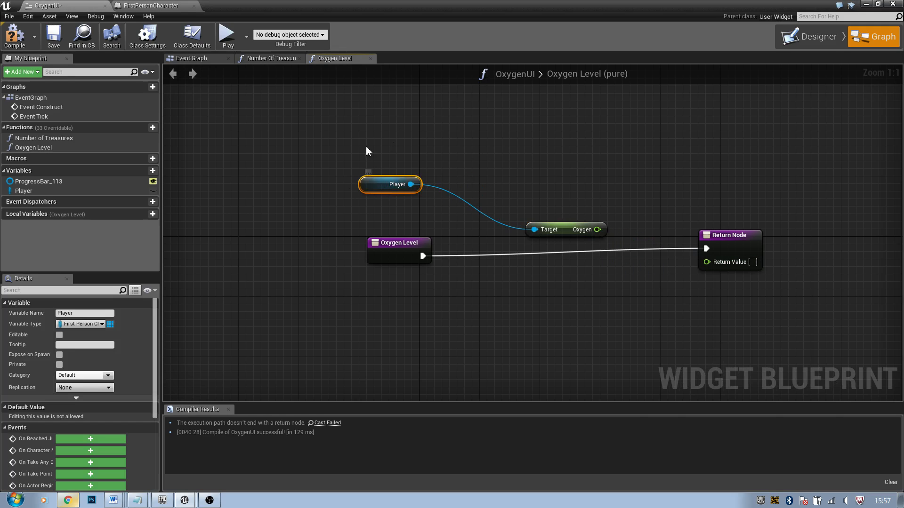
pyautogui.moveTo(569, 233); pyautogui.dragTo(539, 203)
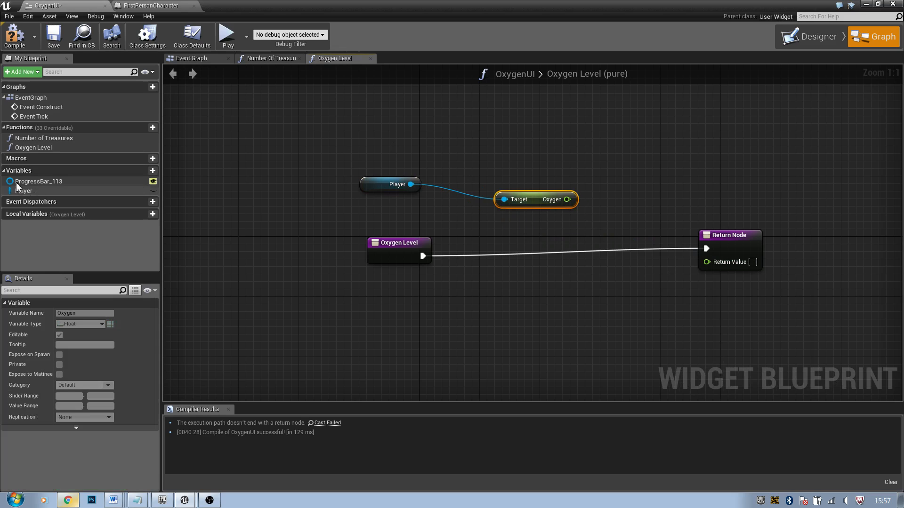
pyautogui.click(260, 58)
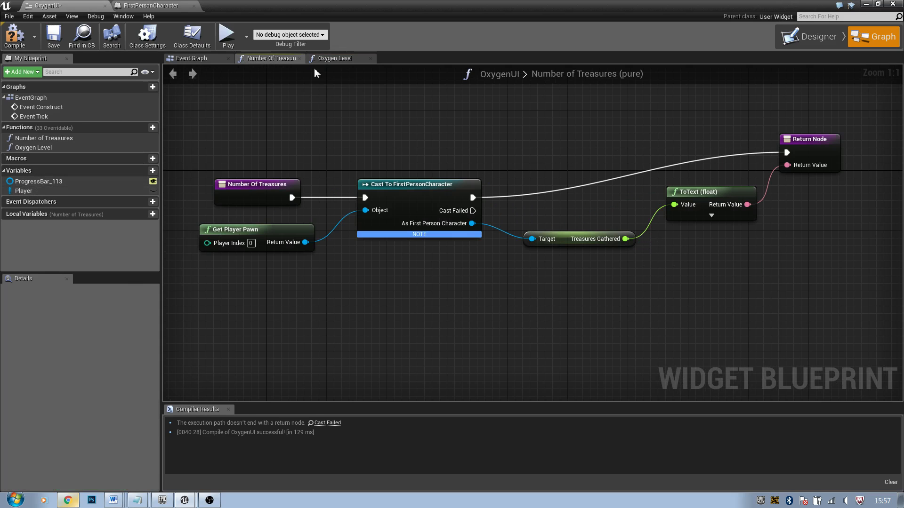
pyautogui.click(327, 60)
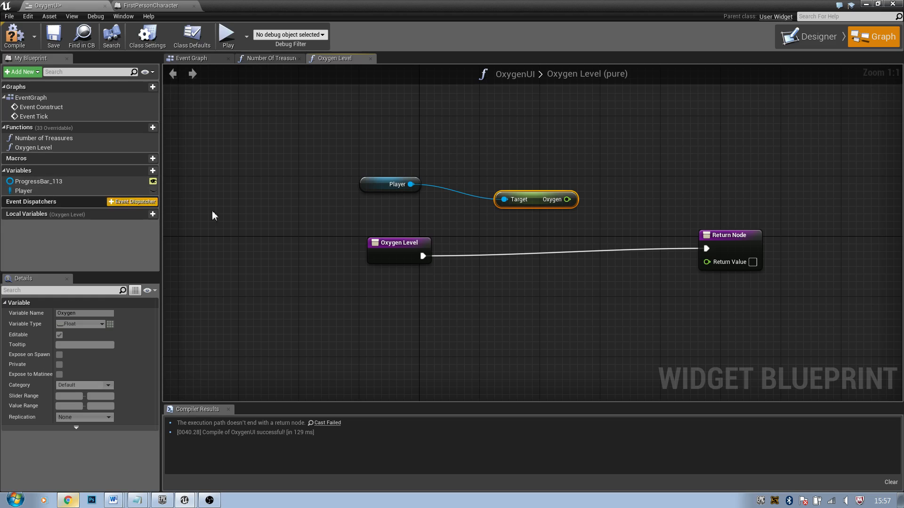
pyautogui.moveTo(546, 202); pyautogui.dragTo(589, 198)
pyautogui.click(590, 201)
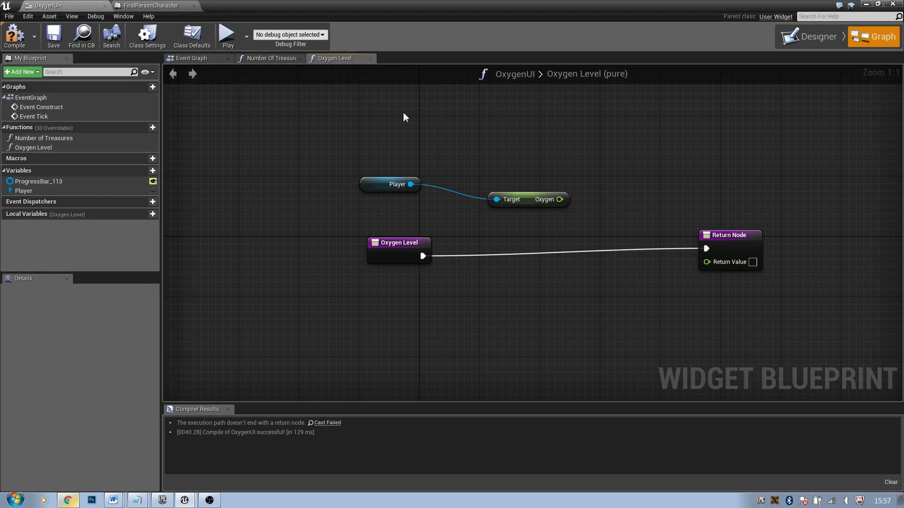
pyautogui.click(523, 199)
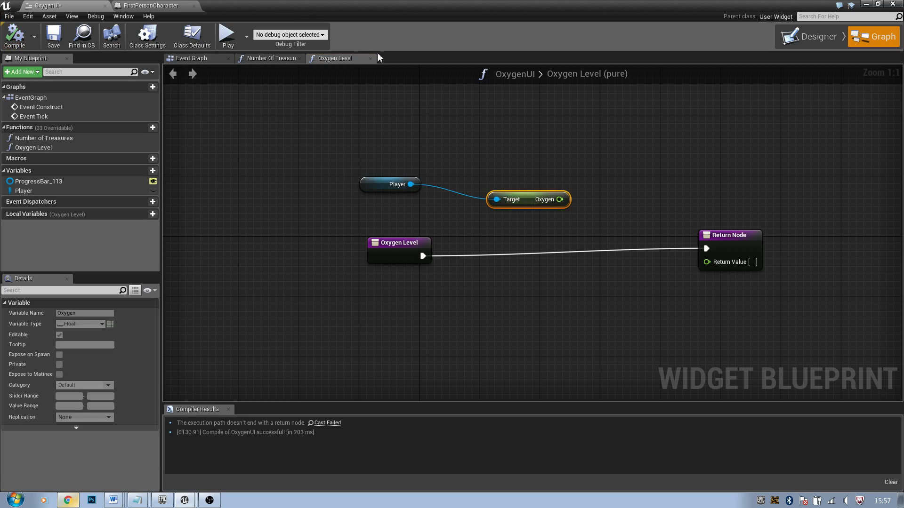
# - Add a float / float node fed by the Oxygen output and set its divisor to 1000
pyautogui.moveTo(560, 199); pyautogui.dragTo(582, 228)
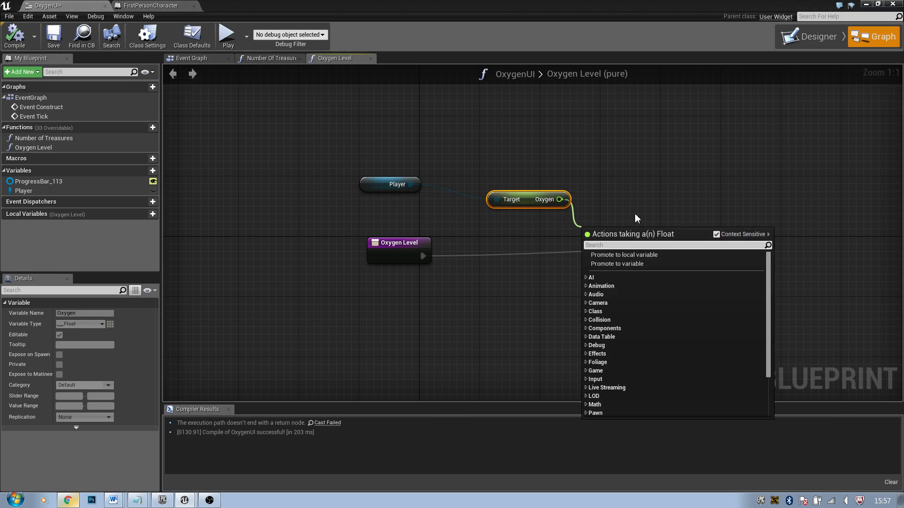
pyautogui.write('/')
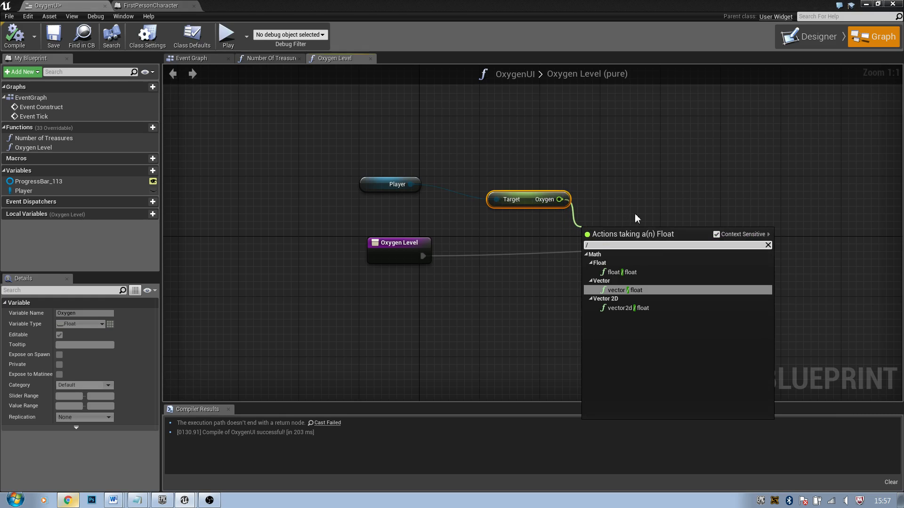
pyautogui.press('Up')
pyautogui.press('Return')
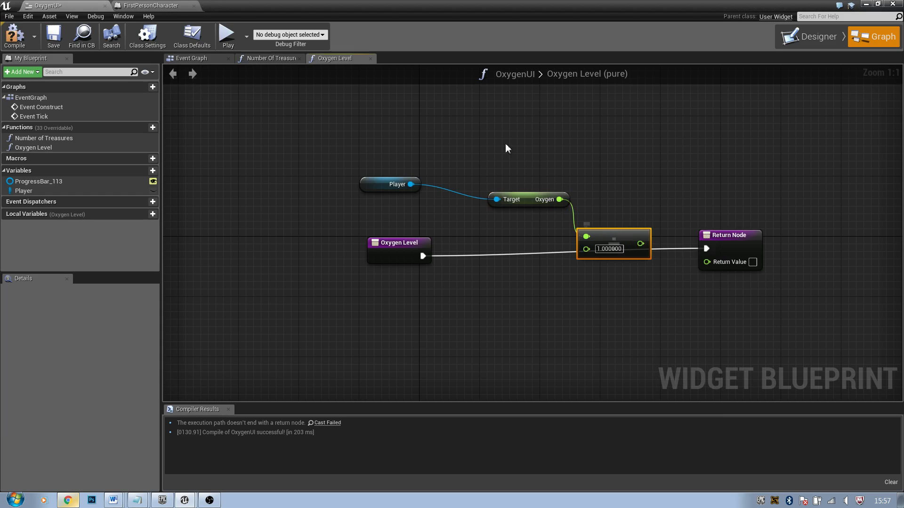
pyautogui.press('F7')
pyautogui.click(609, 249)
pyautogui.write('1000')
pyautogui.press('Return')
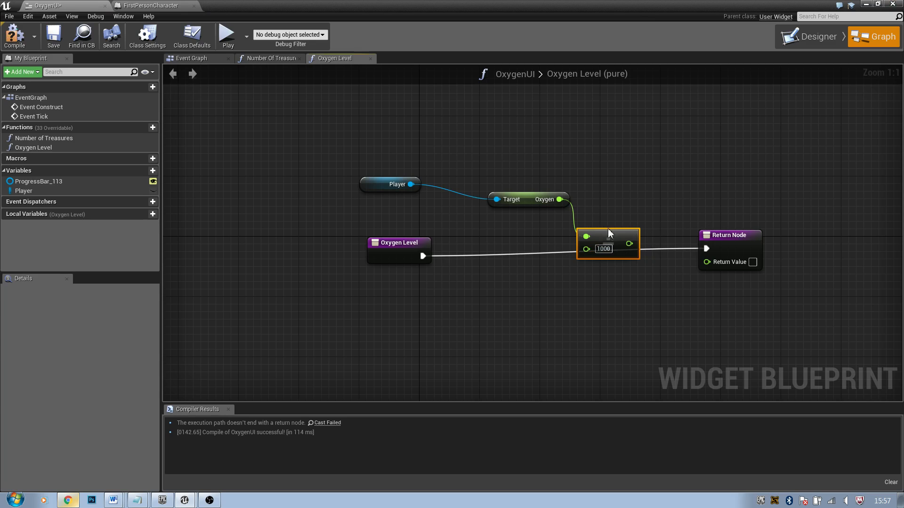
# - Connect the division result to the Return Node's Return Value, then compile and save the widget
pyautogui.moveTo(609, 235); pyautogui.dragTo(612, 220)
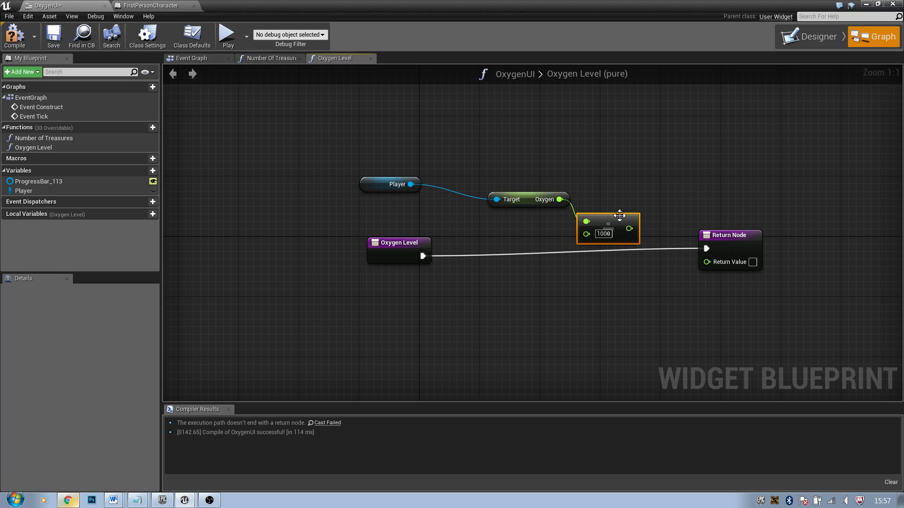
pyautogui.moveTo(619, 215); pyautogui.dragTo(710, 261)
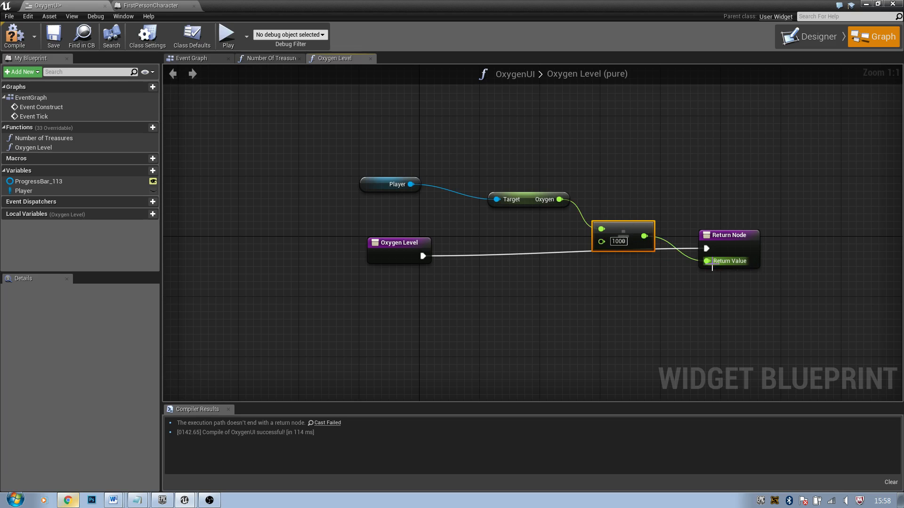
pyautogui.click(14, 35)
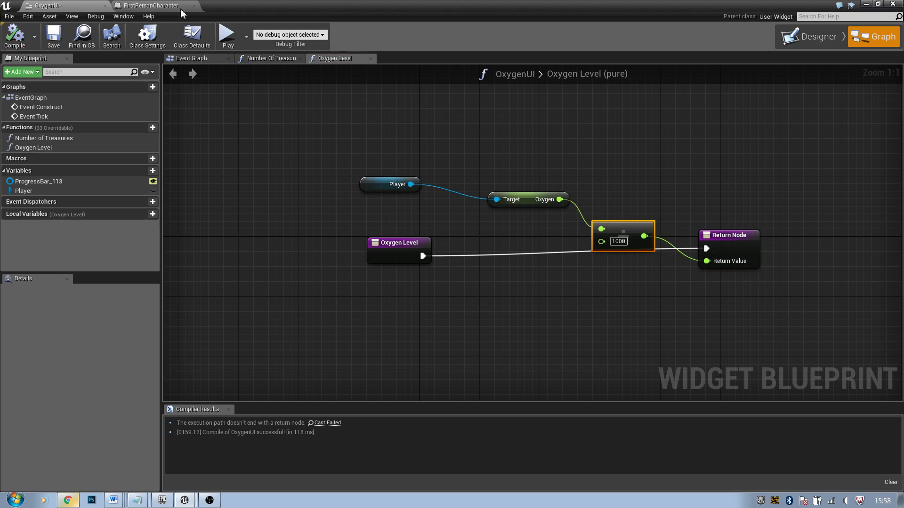
pyautogui.click(53, 35)
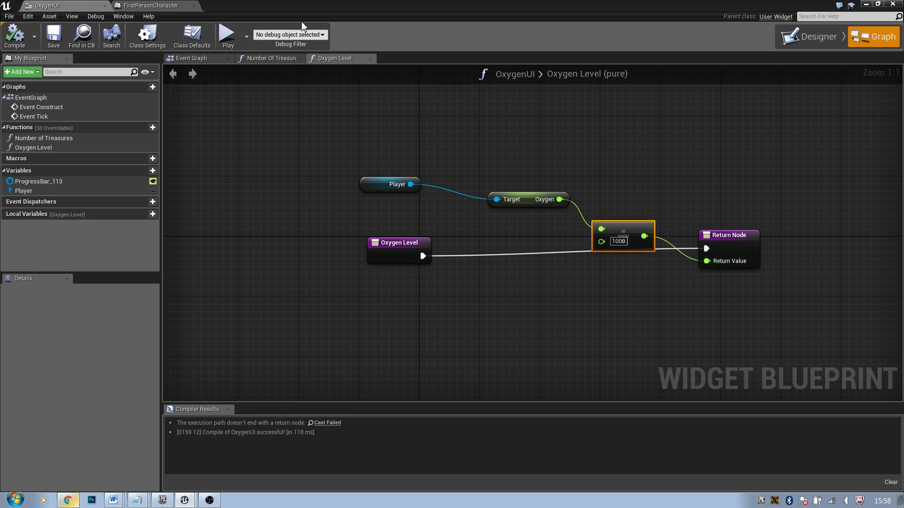
# - Check the Number of Treasures graph against Oxygen Level and move Oxygen Level's Return Node higher, clear of the division node
pyautogui.click(253, 60)
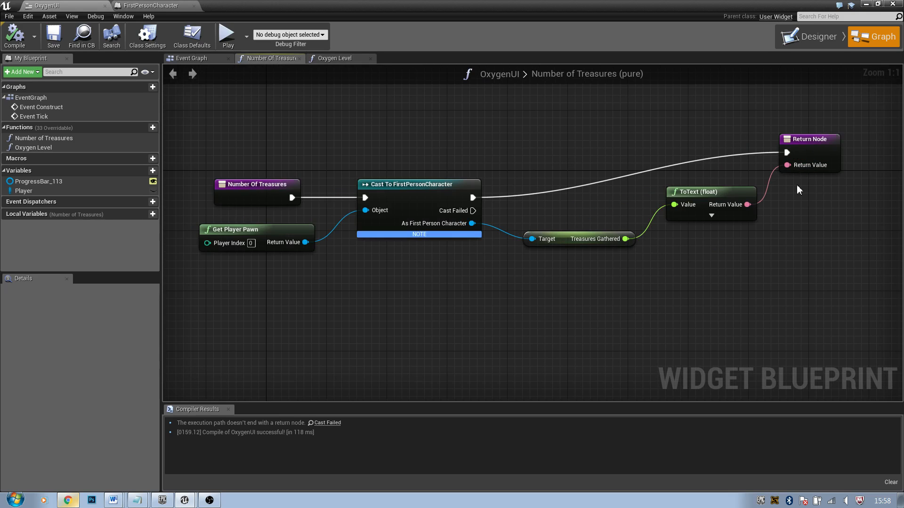
pyautogui.click(334, 59)
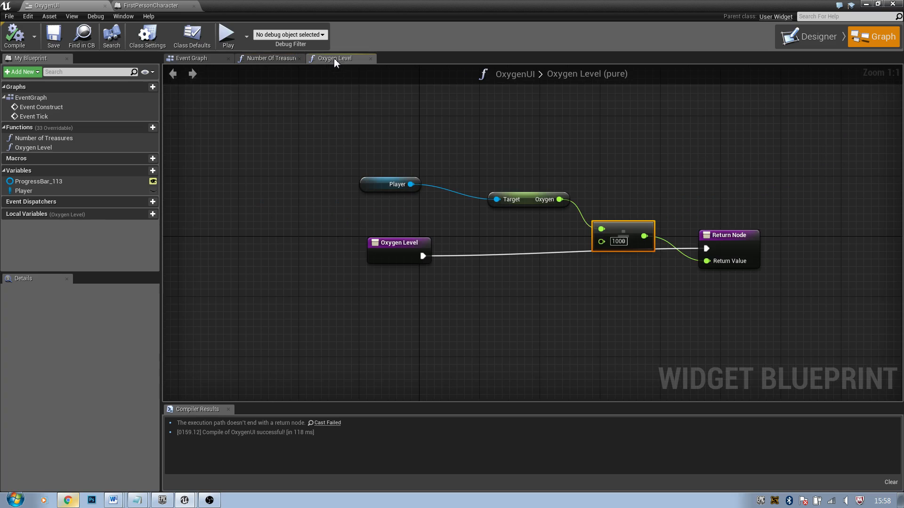
pyautogui.moveTo(712, 243); pyautogui.dragTo(725, 183)
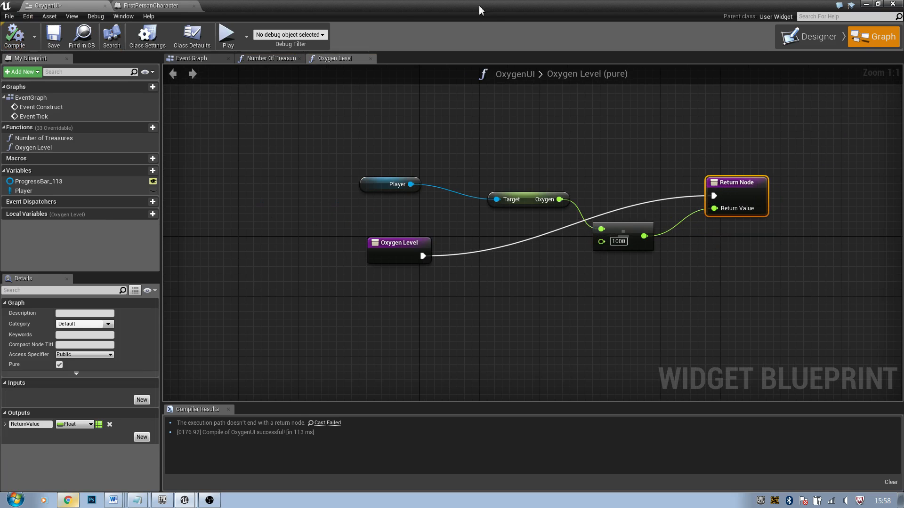
# - Return to the widget's design view and play-test the level to check the oxygen bar
pyautogui.click(806, 36)
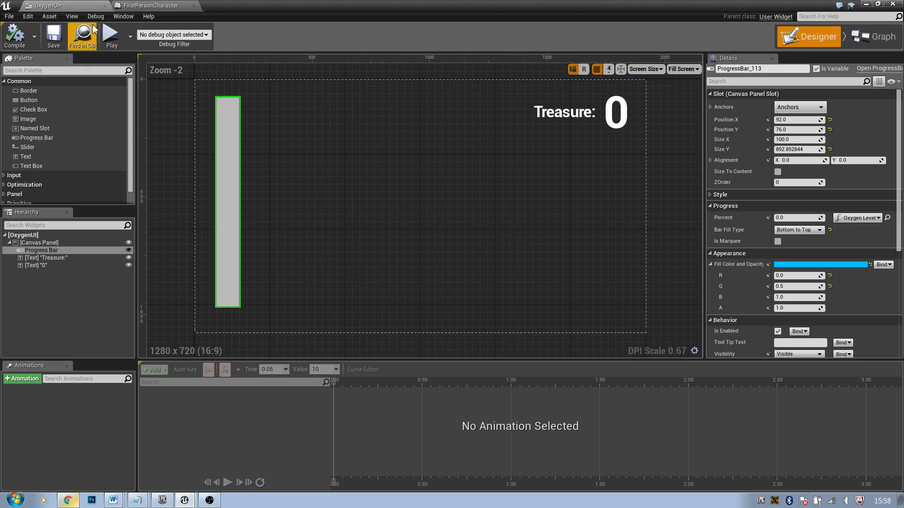
pyautogui.click(866, 4)
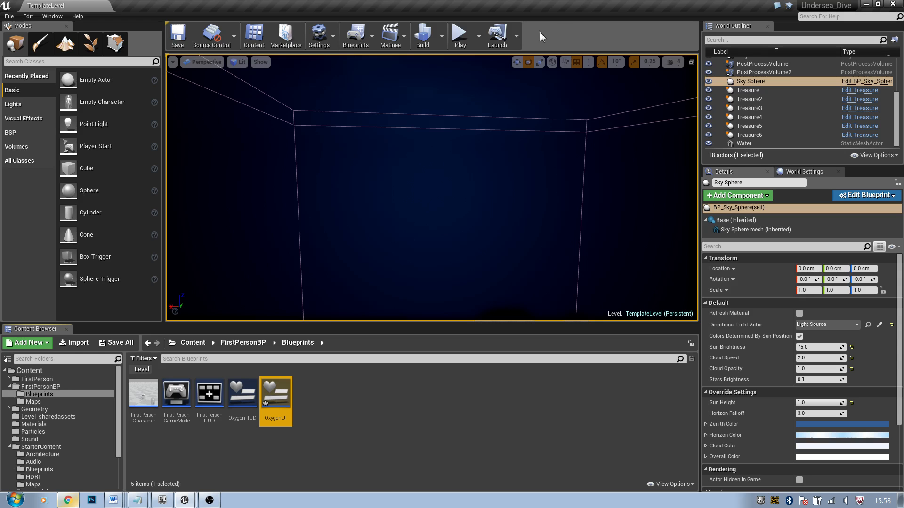
pyautogui.click(459, 35)
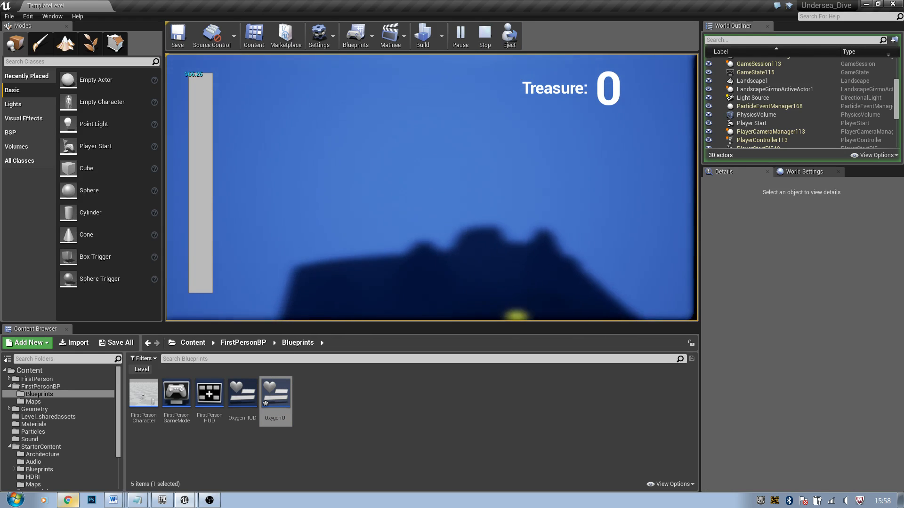
pyautogui.press('Escape')
# - Reopen OxygenUI, set the progress bar's Percent to about 0.84 and compile the widget
pyautogui.click(264, 389)
pyautogui.doubleClick(264, 389)
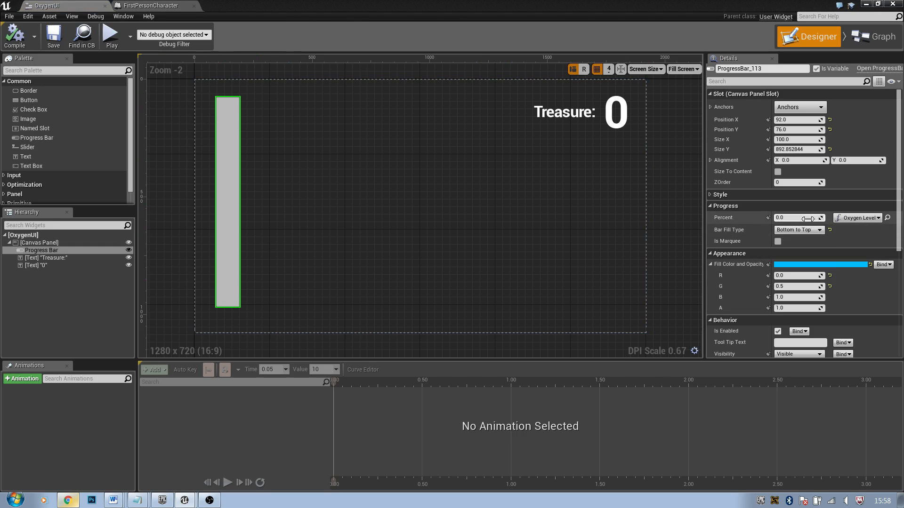
pyautogui.moveTo(808, 219)
pyautogui.mouseDown()
pyautogui.moveTo(843, 219)
pyautogui.moveTo(819, 219)
pyautogui.mouseUp()
pyautogui.click(11, 42)
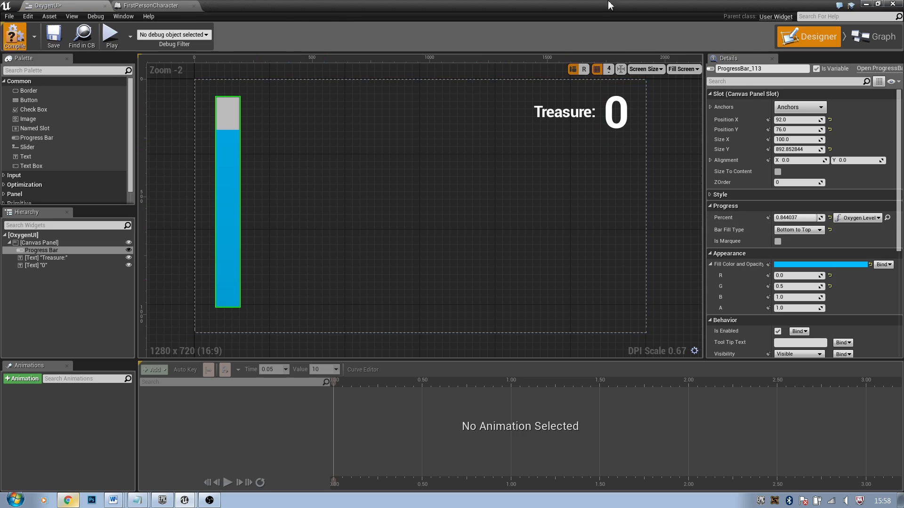
# - Play-test the level with the changed Percent value and stop the session
pyautogui.click(867, 5)
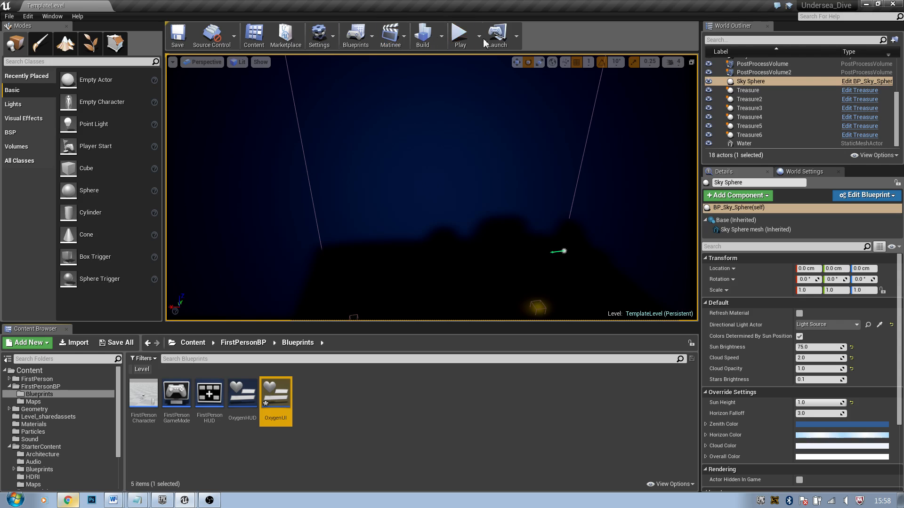
pyautogui.click(460, 34)
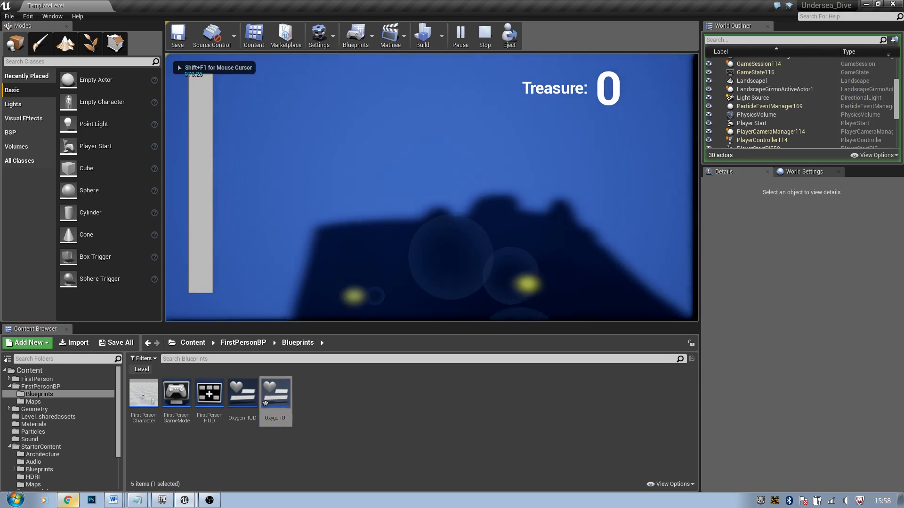
pyautogui.press('Escape')
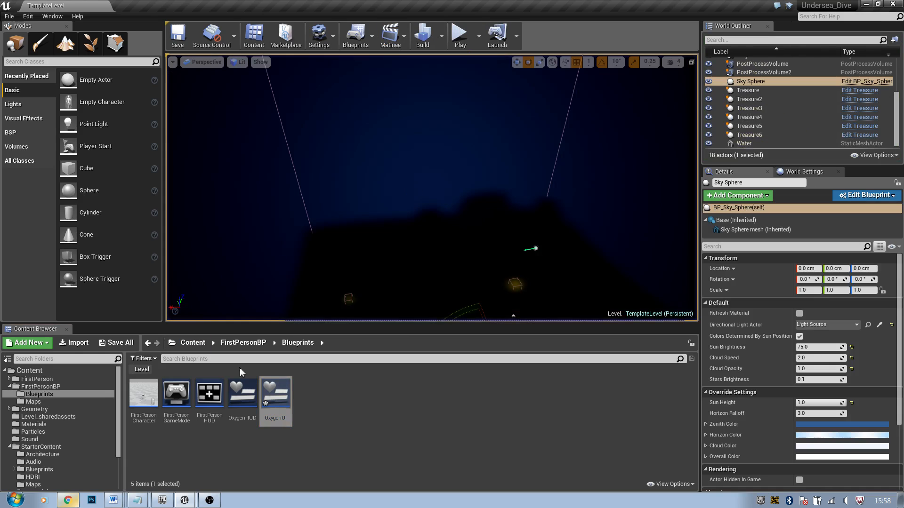
# - Reopen OxygenUI's Oxygen Level graph and spread the division node, Oxygen getter and Player getter further from the Return Node
pyautogui.doubleClick(278, 394)
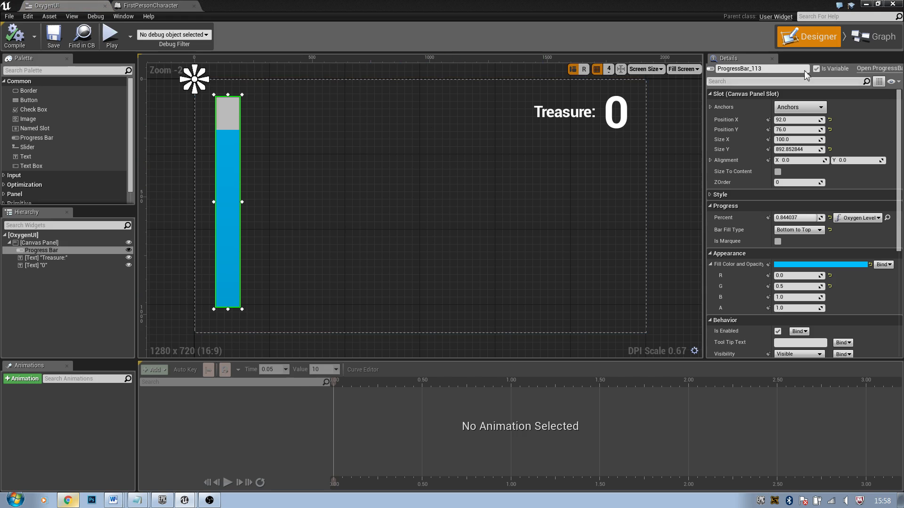
pyautogui.click(875, 37)
pyautogui.moveTo(751, 172); pyautogui.dragTo(664, 159, button='right')
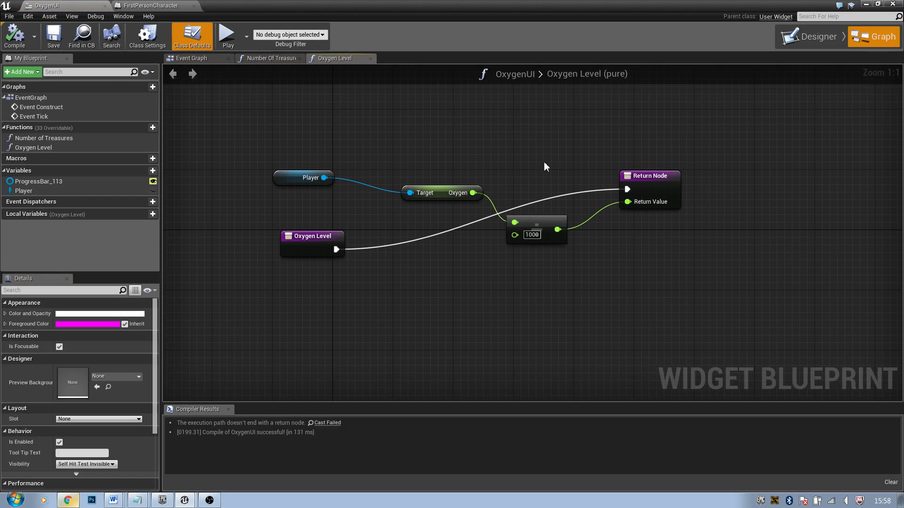
pyautogui.moveTo(454, 192); pyautogui.dragTo(487, 192, button='right')
pyautogui.moveTo(561, 217); pyautogui.dragTo(517, 215)
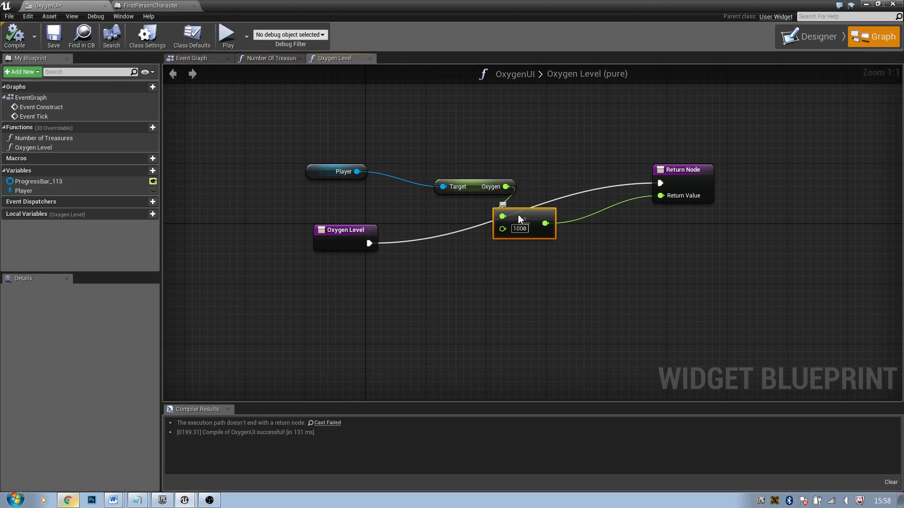
pyautogui.moveTo(476, 192); pyautogui.dragTo(431, 193)
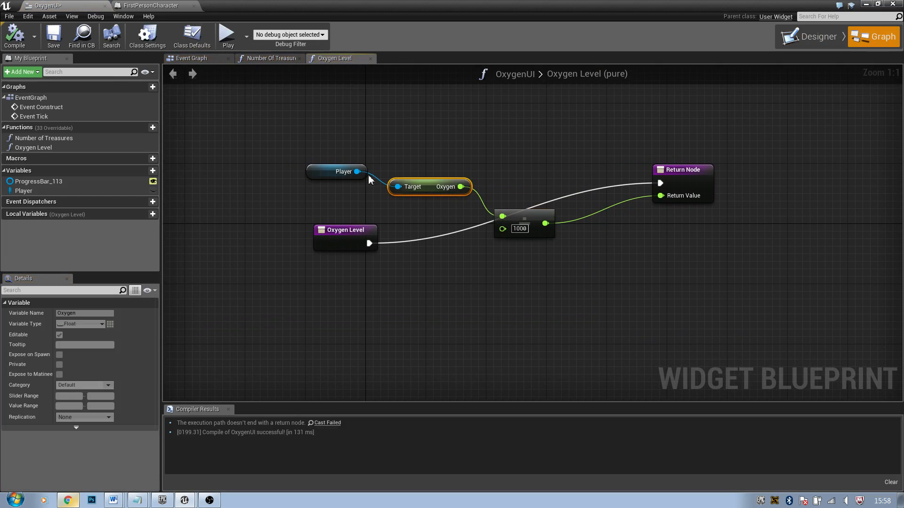
pyautogui.moveTo(315, 174); pyautogui.dragTo(294, 184)
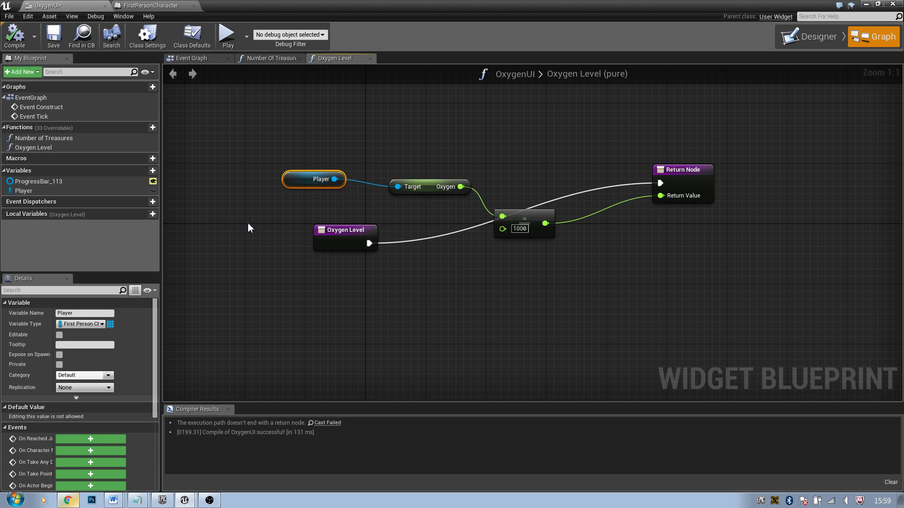
# - Make the Player variable public and compile the widget
pyautogui.click(153, 191)
pyautogui.click(10, 38)
pyautogui.click(465, 126)
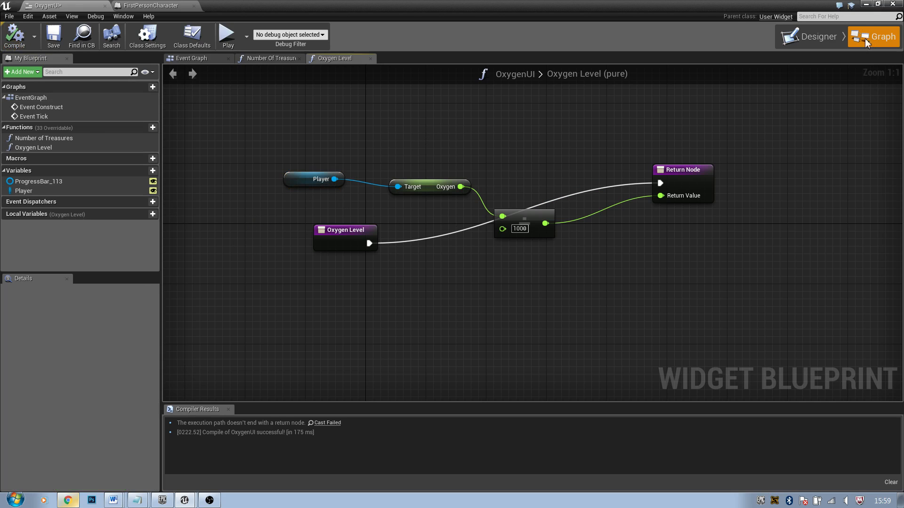
# - Play-test the level with the public Player variable and stop the session
pyautogui.click(867, 4)
pyautogui.click(460, 34)
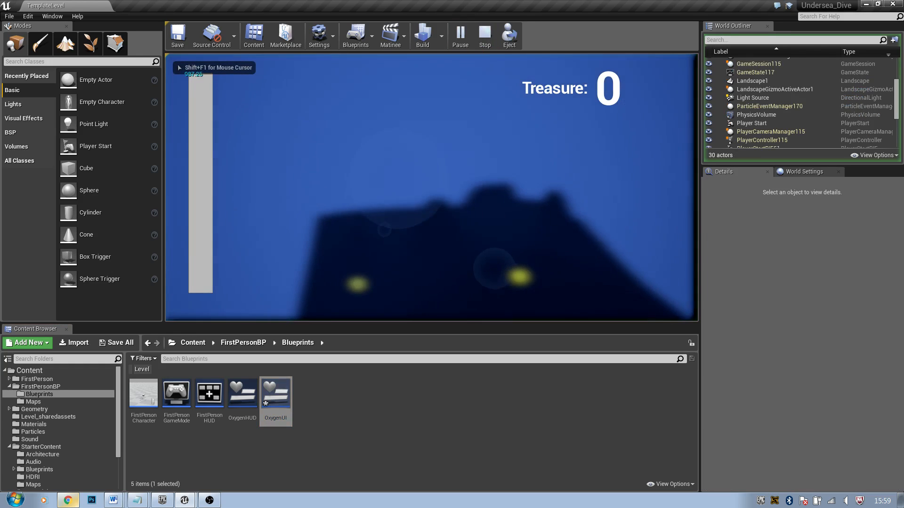
pyautogui.press('Escape')
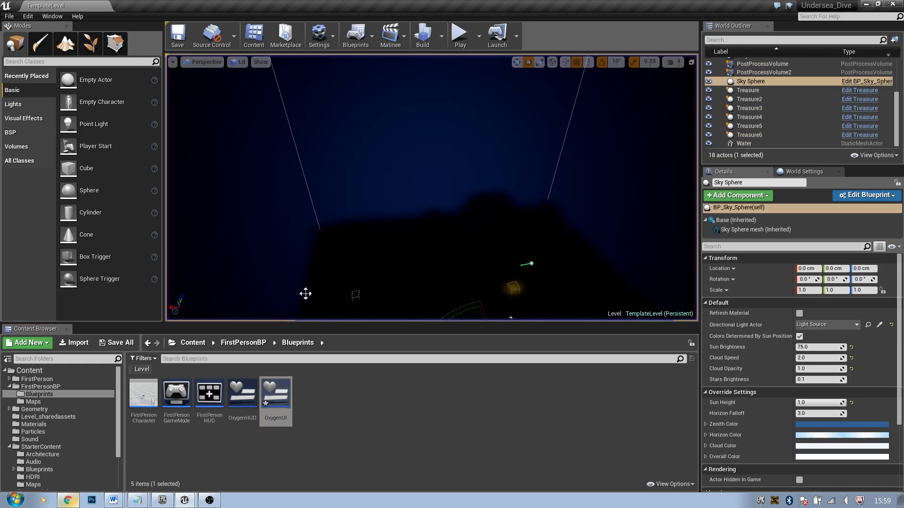
# - In FirstPersonCharacter's Event Graph, set the amount subtracted from Oxygen to 1 on the subtraction node before SET Oxygen, and compile and save the blueprint
pyautogui.doubleClick(143, 395)
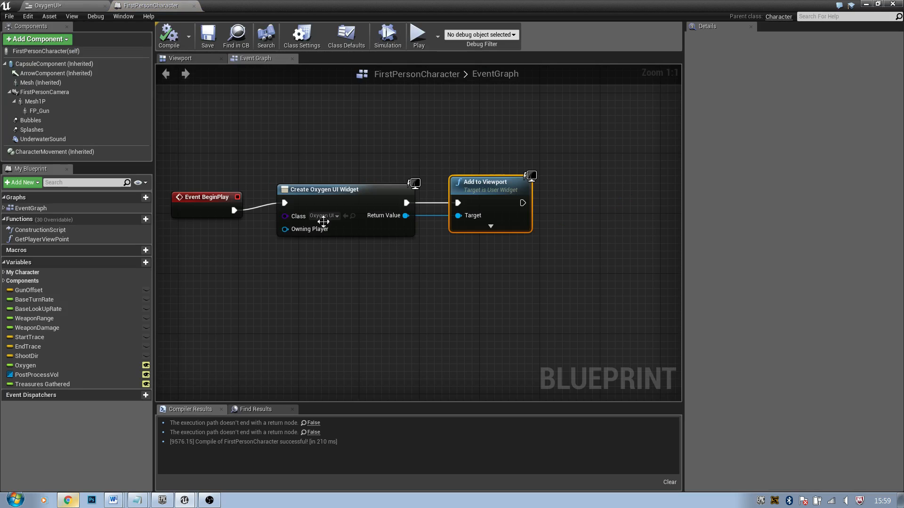
pyautogui.click(183, 58)
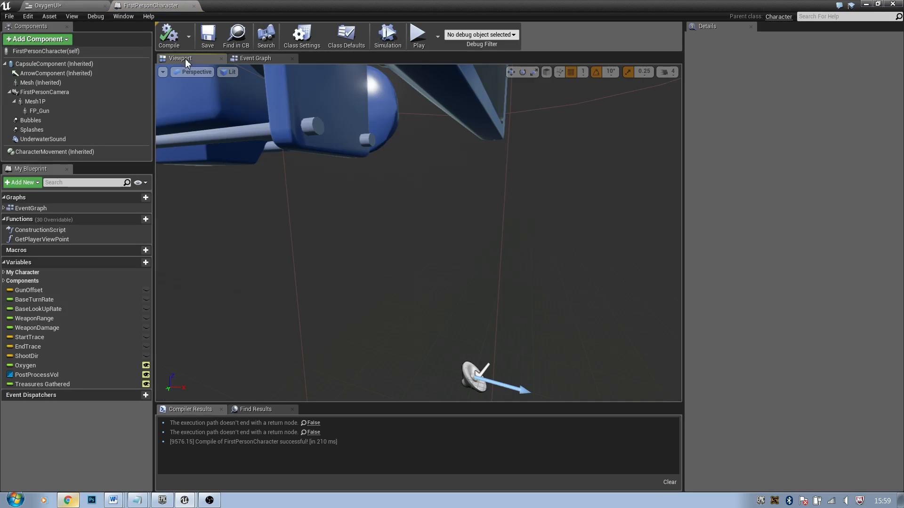
pyautogui.click(268, 58)
pyautogui.scroll(-6, 417, 249)
pyautogui.scroll(2, 400, 246)
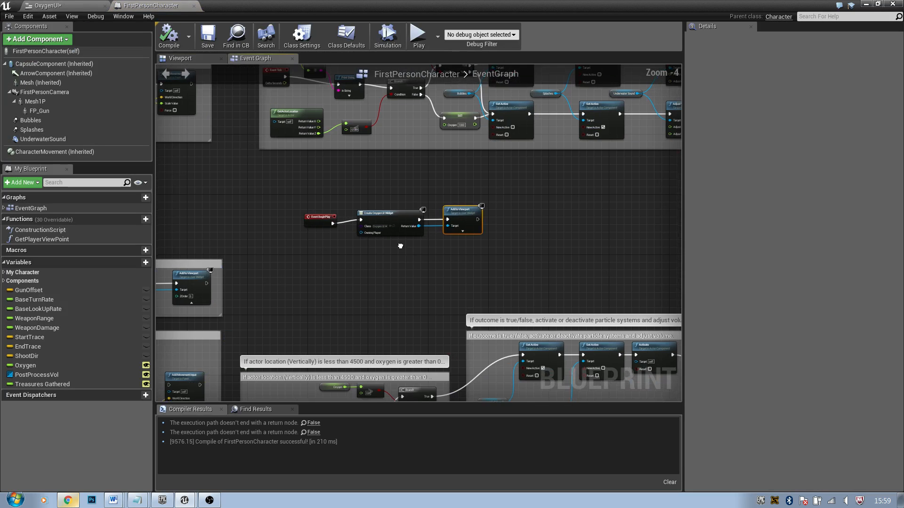
pyautogui.moveTo(401, 246); pyautogui.dragTo(197, 280, button='right')
pyautogui.scroll(3, 413, 244)
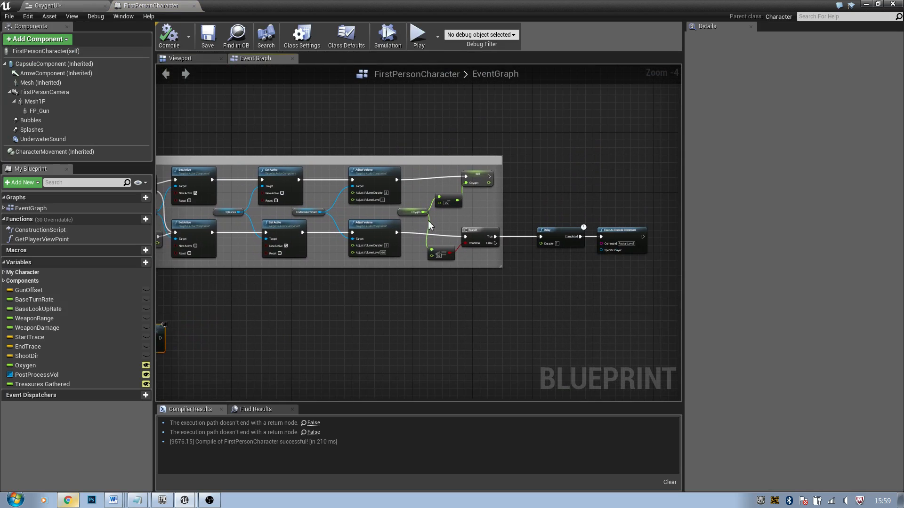
pyautogui.click(466, 189)
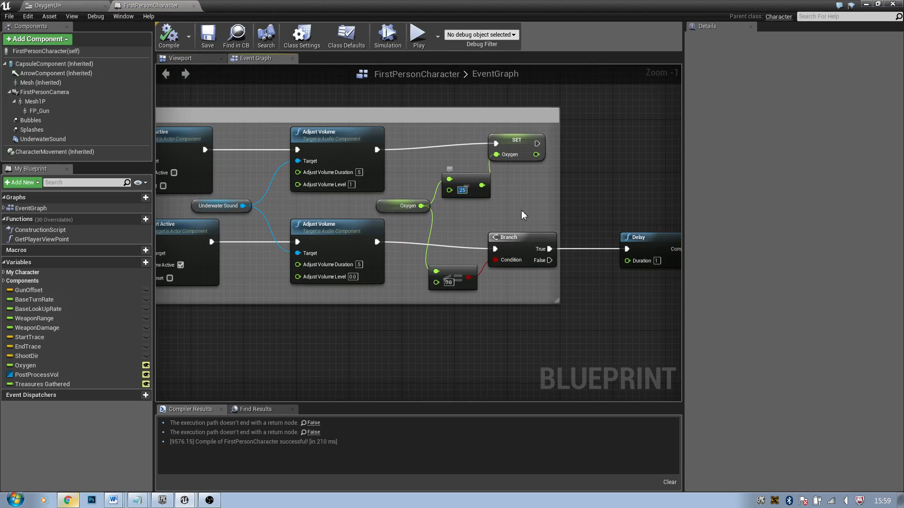
pyautogui.write('45')
pyautogui.press('BackSpace')
pyautogui.press('BackSpace')
pyautogui.write('1')
pyautogui.press('Return')
pyautogui.click(168, 35)
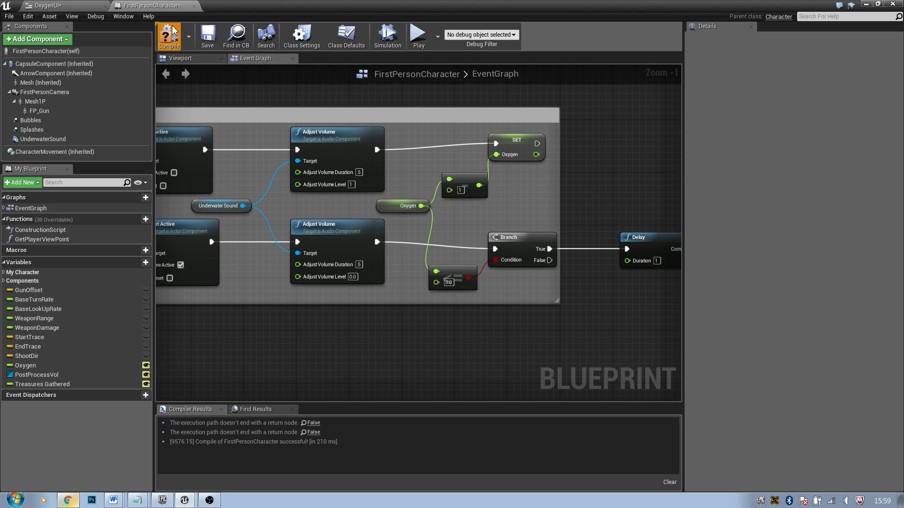
pyautogui.hotkey('ctrl', 's')
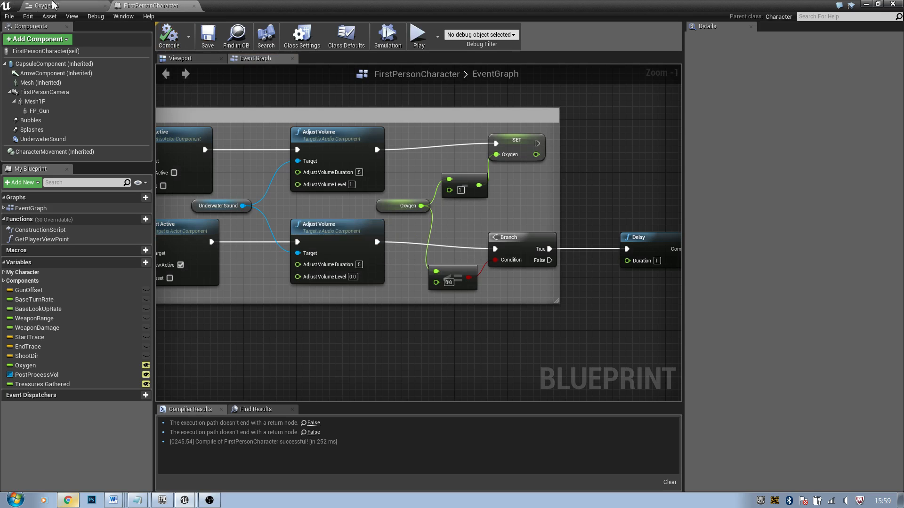
# - Play-test the level with the changed Oxygen subtraction amount and stop the session
pyautogui.click(53, 6)
pyautogui.click(867, 5)
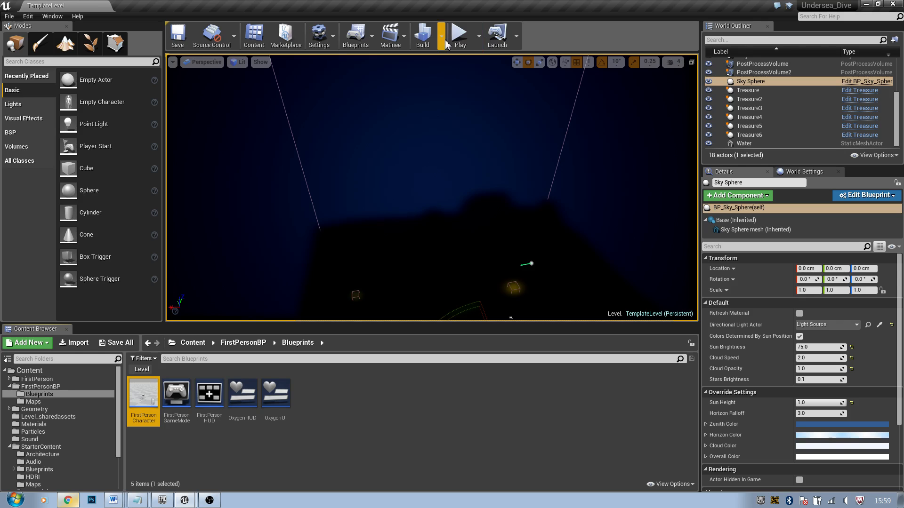
pyautogui.click(441, 35)
pyautogui.click(460, 36)
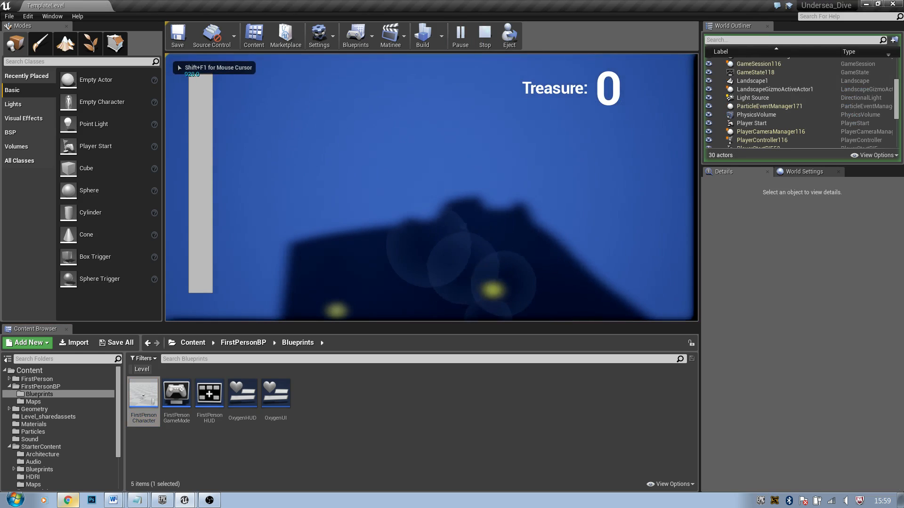
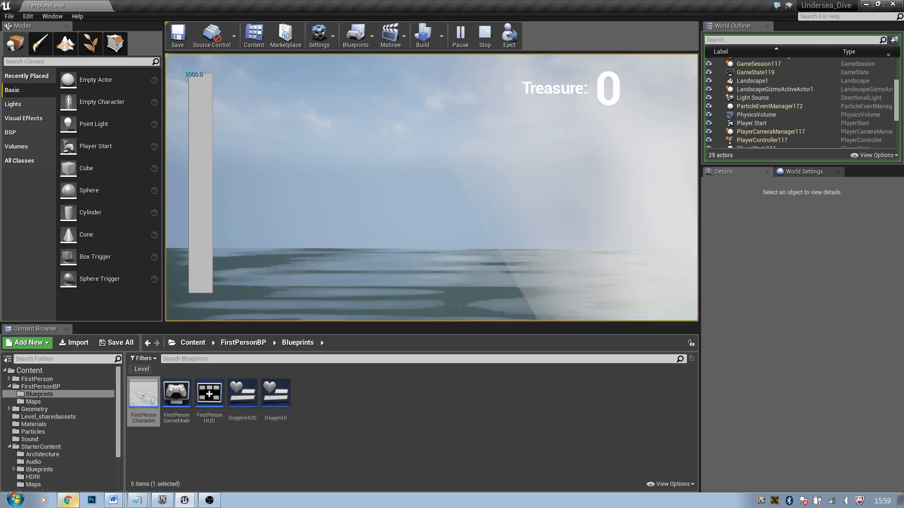
pyautogui.press('Escape')
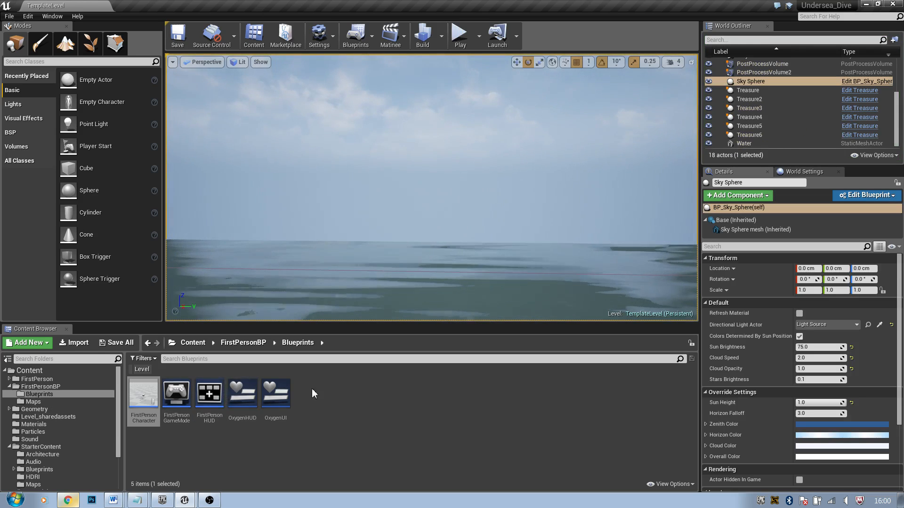
# - Reopen OxygenUI's Oxygen Level graph and move the Player getter, Oxygen getter and division node up, clear of the execution wire
pyautogui.doubleClick(276, 395)
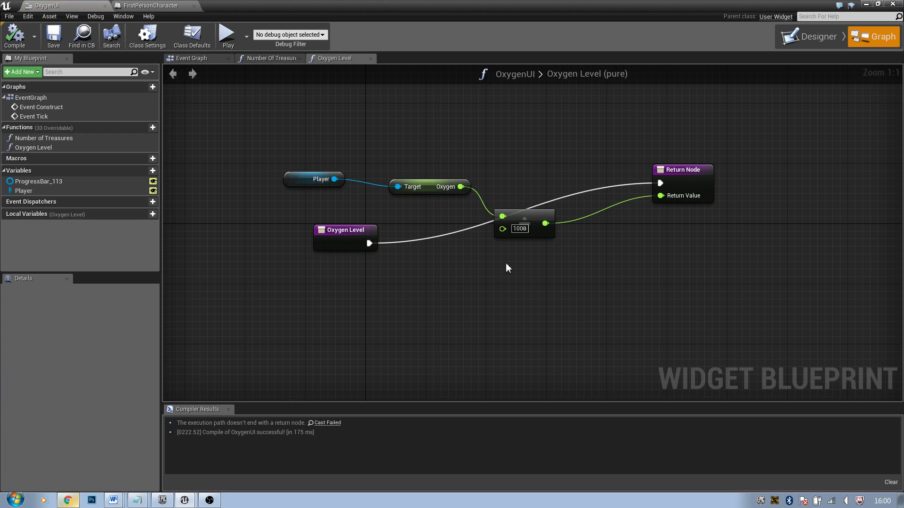
pyautogui.moveTo(508, 268); pyautogui.dragTo(485, 259, button='right')
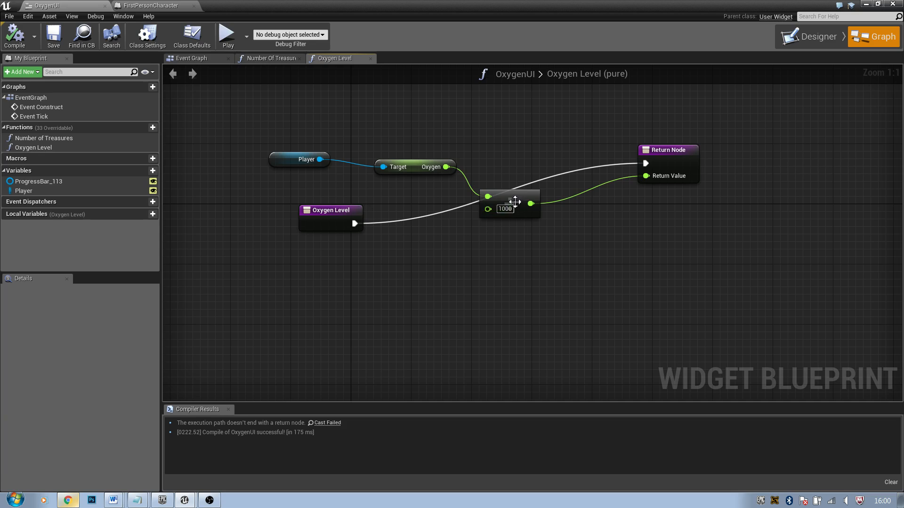
pyautogui.moveTo(514, 202); pyautogui.dragTo(531, 169)
pyautogui.moveTo(418, 163); pyautogui.dragTo(422, 130)
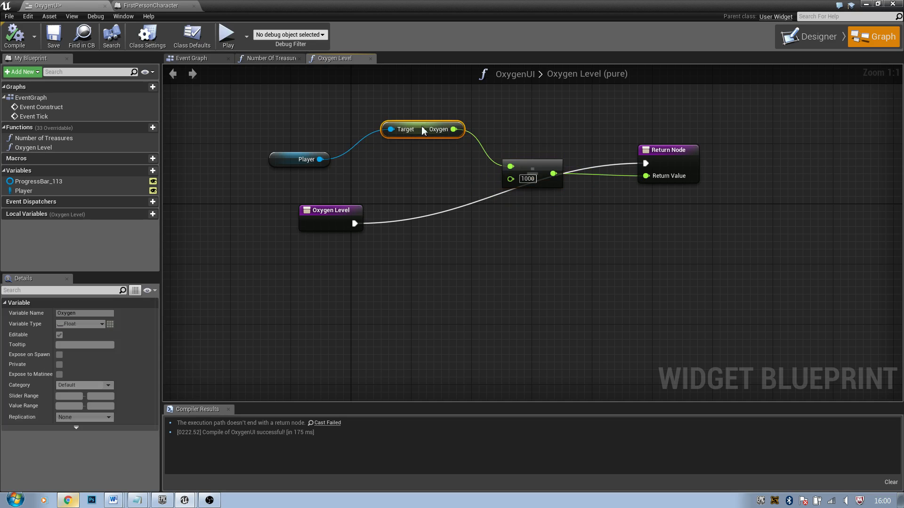
pyautogui.moveTo(283, 165); pyautogui.dragTo(516, 174)
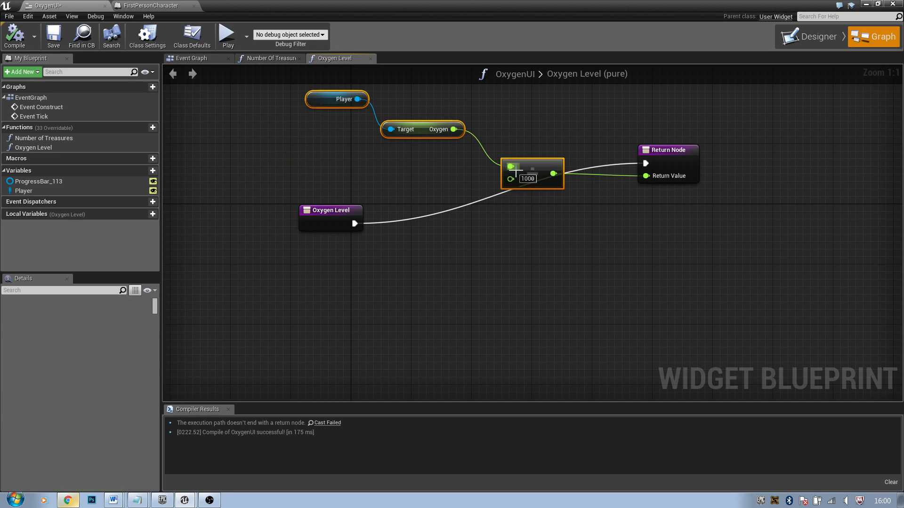
pyautogui.moveTo(532, 165); pyautogui.dragTo(577, 102, button='right')
pyautogui.rightClick(540, 150)
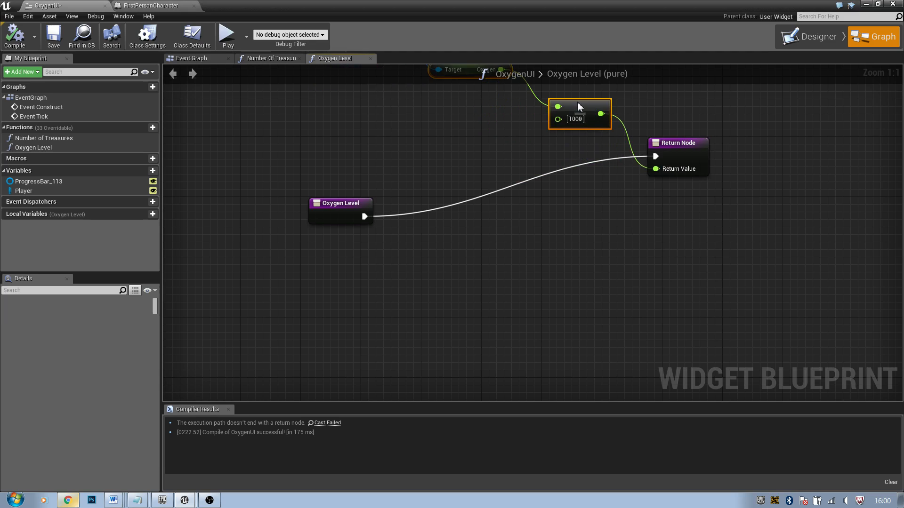
pyautogui.moveTo(500, 159); pyautogui.dragTo(494, 238, button='right')
# - Insert a Cast To FirstPersonCharacter node between the Oxygen Level entry and the Return Node
pyautogui.moveTo(359, 295); pyautogui.dragTo(440, 246)
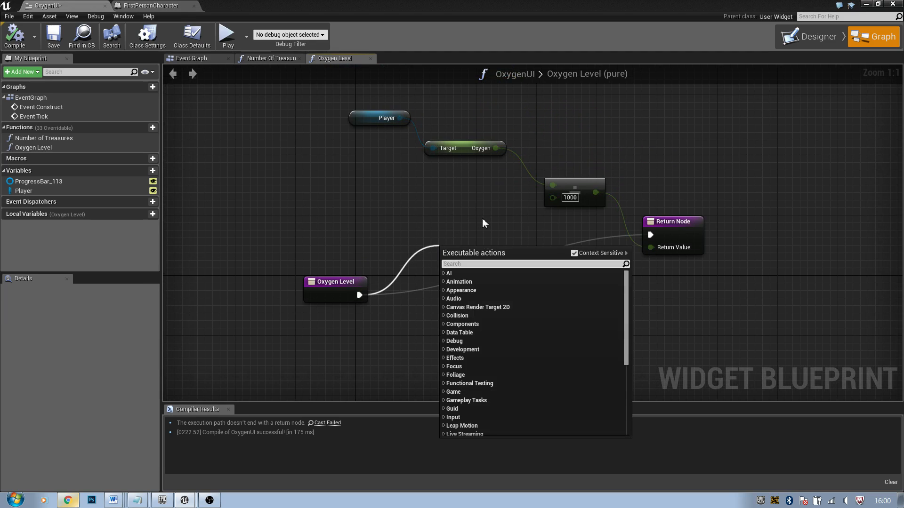
pyautogui.click(482, 219)
pyautogui.moveTo(359, 295); pyautogui.dragTo(474, 261)
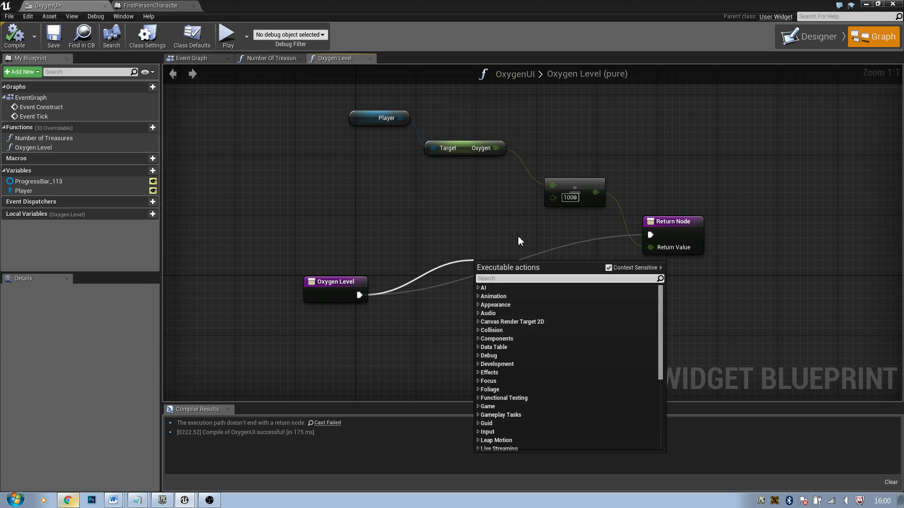
pyautogui.write('cast to ')
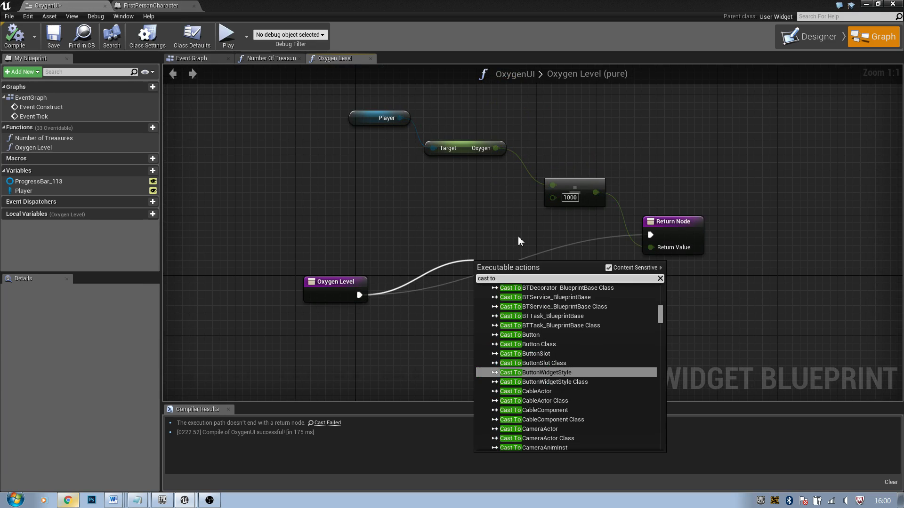
pyautogui.write('first')
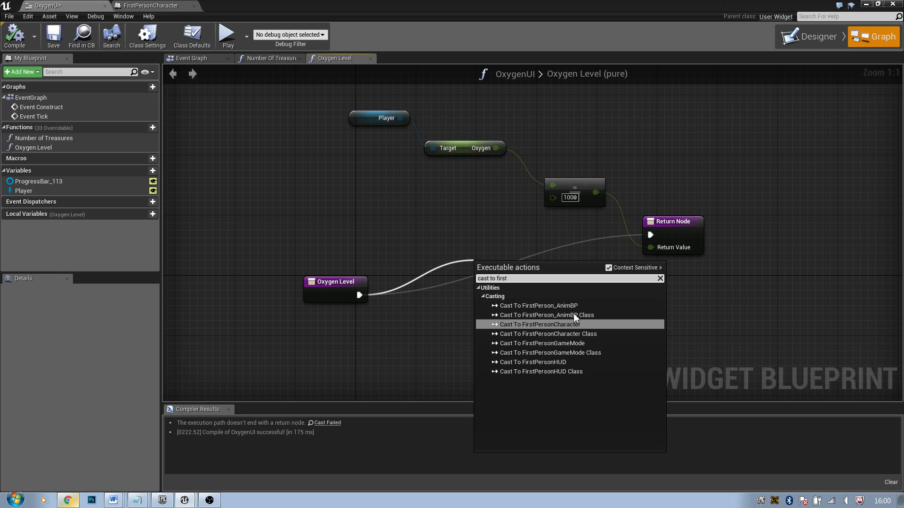
pyautogui.click(572, 325)
pyautogui.moveTo(516, 262); pyautogui.dragTo(463, 261)
# - Feed the cast's Object input from a Get Player Pawn node and place that node below the Oxygen Level entry
pyautogui.moveTo(433, 293); pyautogui.dragTo(339, 371)
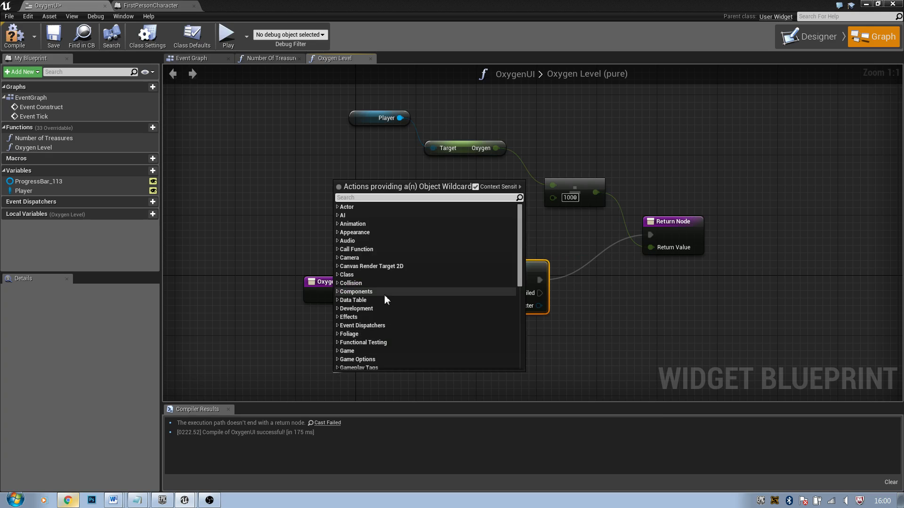
pyautogui.write('pawn')
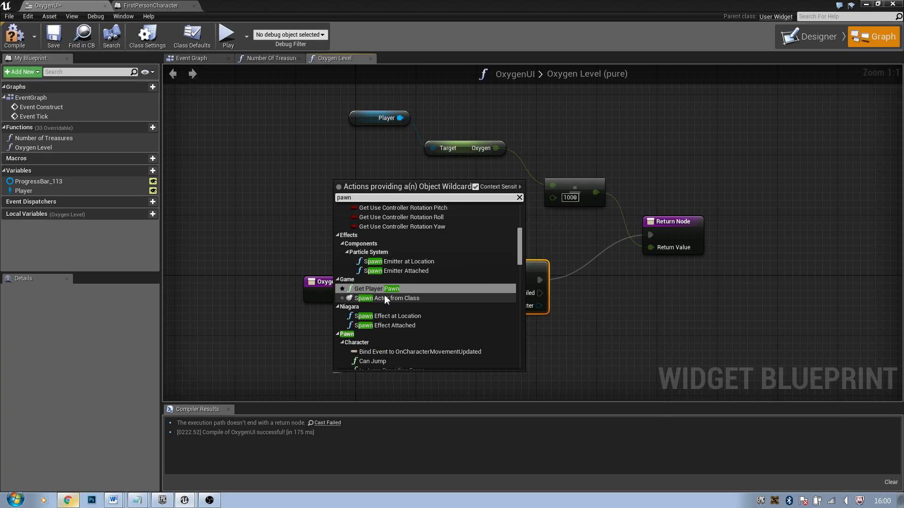
pyautogui.click(377, 289)
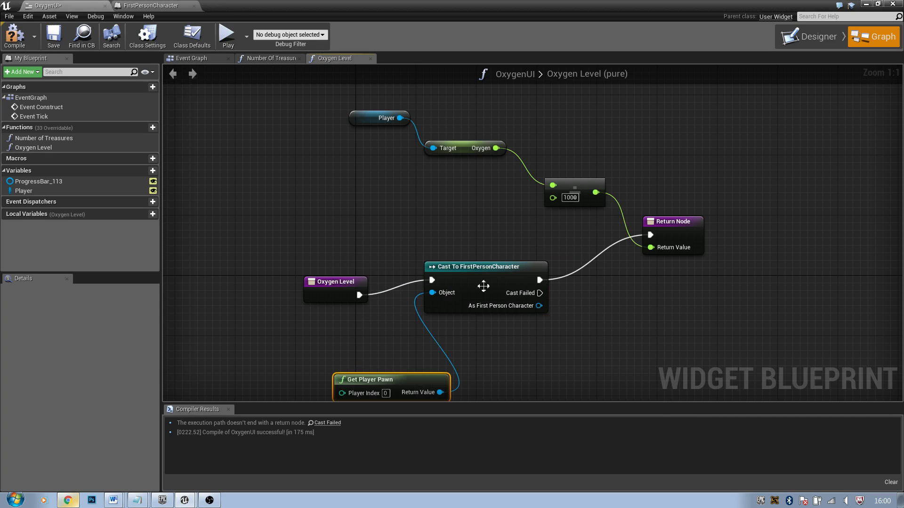
pyautogui.moveTo(417, 381); pyautogui.dragTo(349, 344)
pyautogui.moveTo(519, 267)
pyautogui.mouseDown()
pyautogui.moveTo(467, 267)
pyautogui.moveTo(512, 259)
pyautogui.mouseUp()
# - Add an Oxygen getter from the cast's As First Person Character output
pyautogui.moveTo(532, 298); pyautogui.dragTo(563, 310)
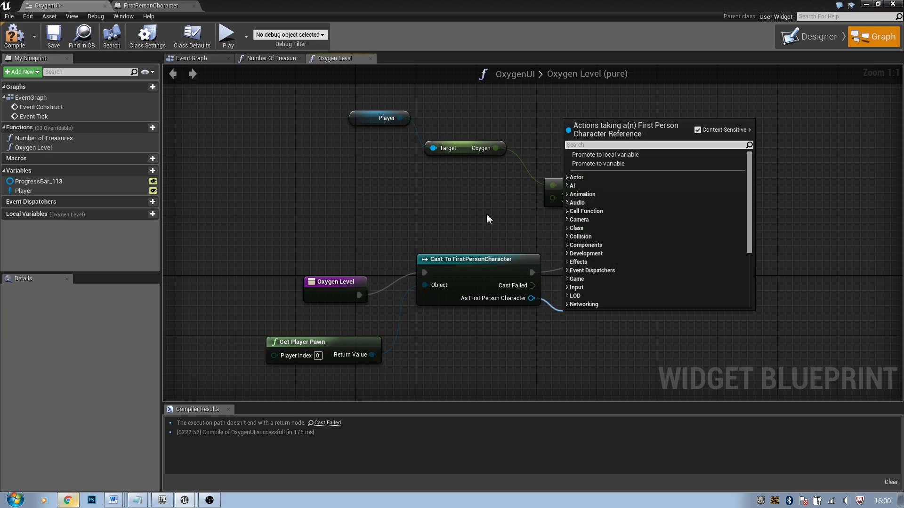
pyautogui.write('oxygen')
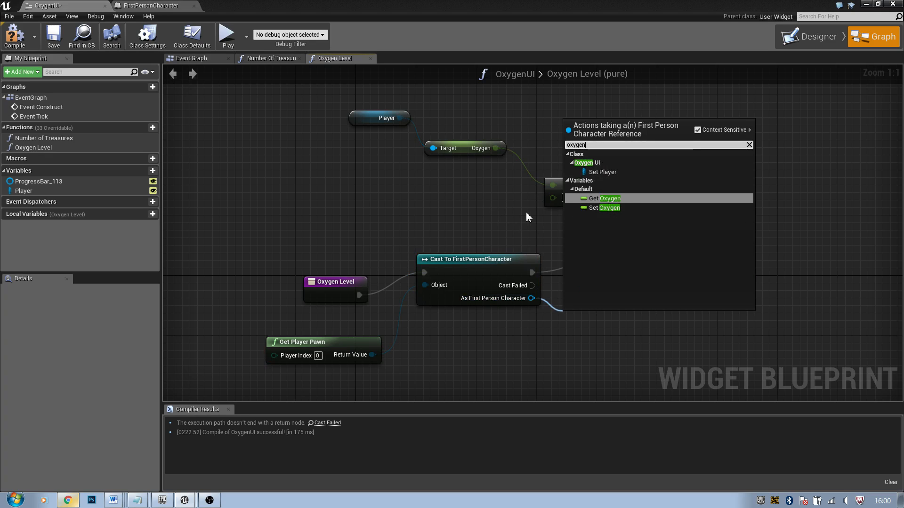
pyautogui.click(605, 198)
# - Move the division and Return nodes further from the cast, feed the division by 1000 from the new Oxygen getter, and compile the widget
pyautogui.moveTo(614, 287); pyautogui.dragTo(415, 289, button='right')
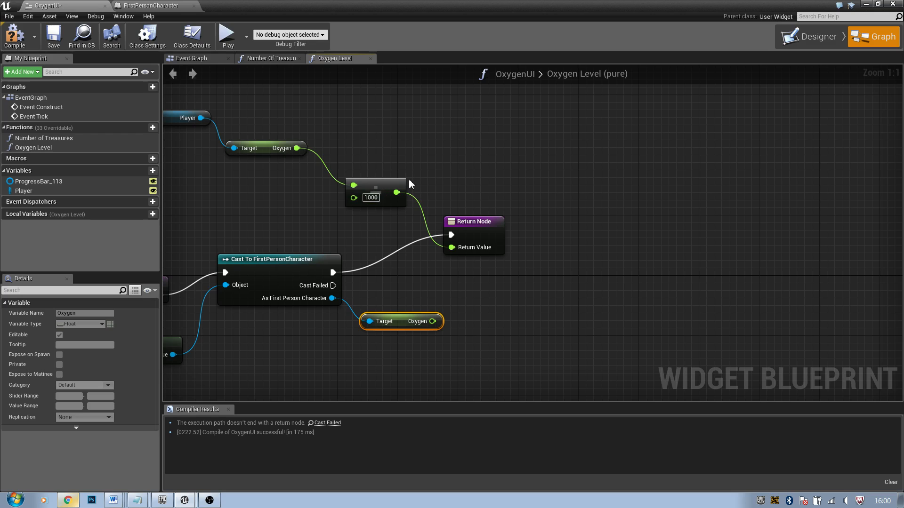
pyautogui.moveTo(391, 164); pyautogui.dragTo(493, 267)
pyautogui.moveTo(471, 222); pyautogui.dragTo(644, 223)
pyautogui.click(422, 149)
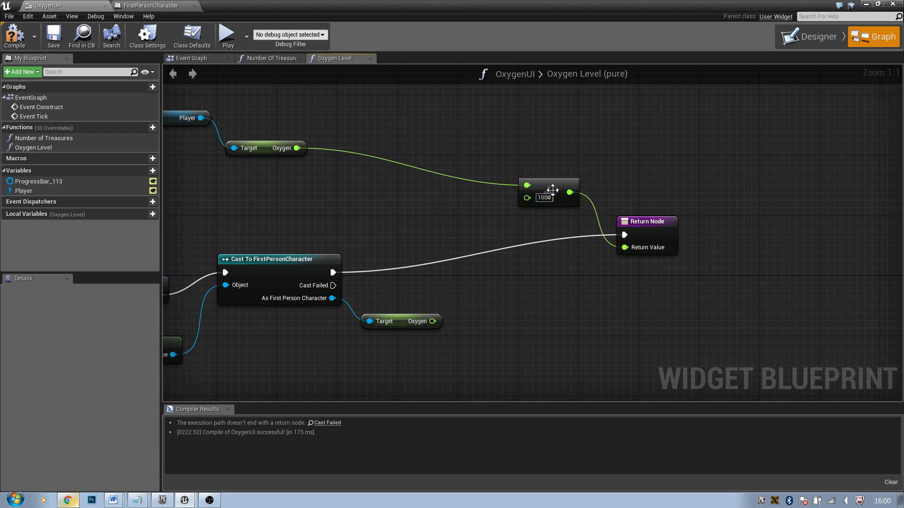
pyautogui.moveTo(556, 192); pyautogui.dragTo(432, 321)
pyautogui.click(353, 208)
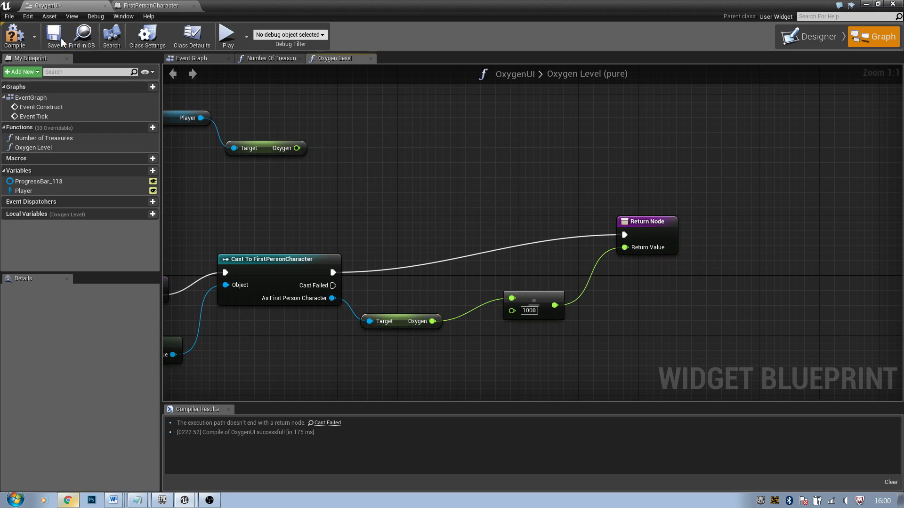
pyautogui.click(15, 35)
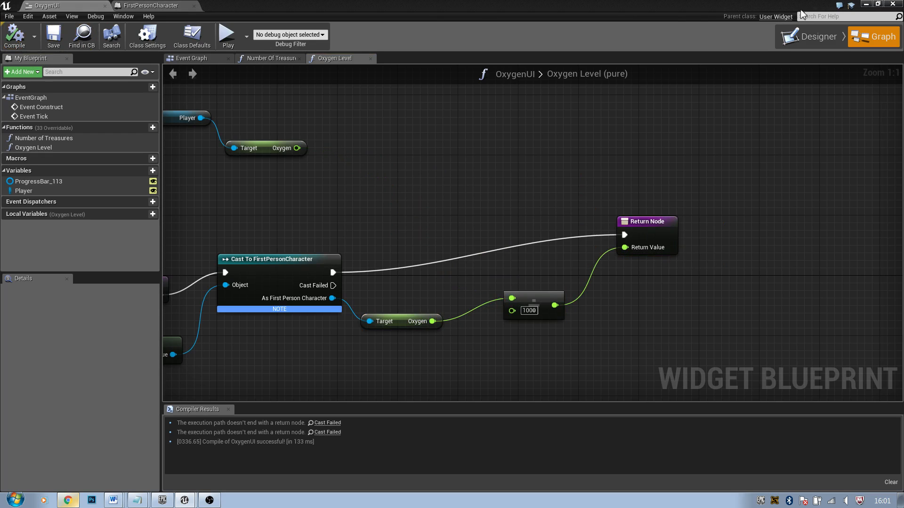
# - Examine the Cast Failed compiler notes in the Number of Treasures graph, recompile OxygenUI and return to the level editor
pyautogui.moveTo(366, 255); pyautogui.dragTo(475, 237, button='right')
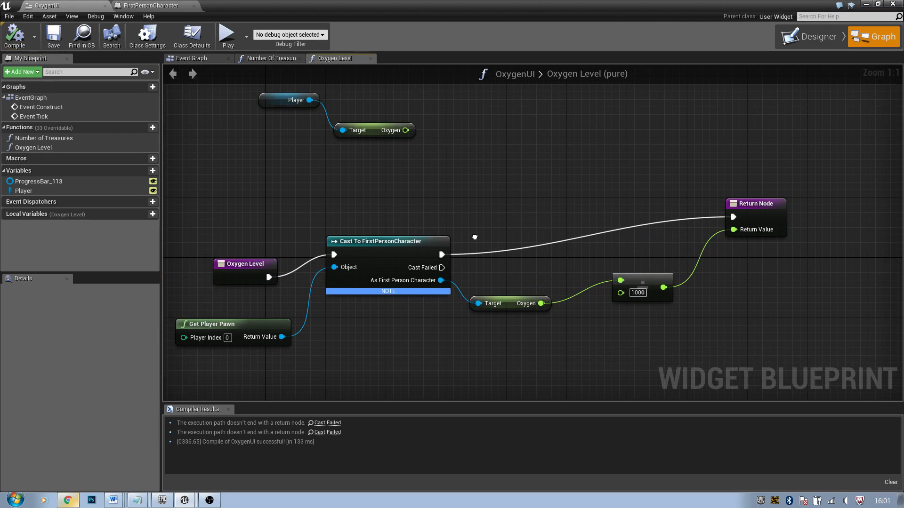
pyautogui.click(328, 423)
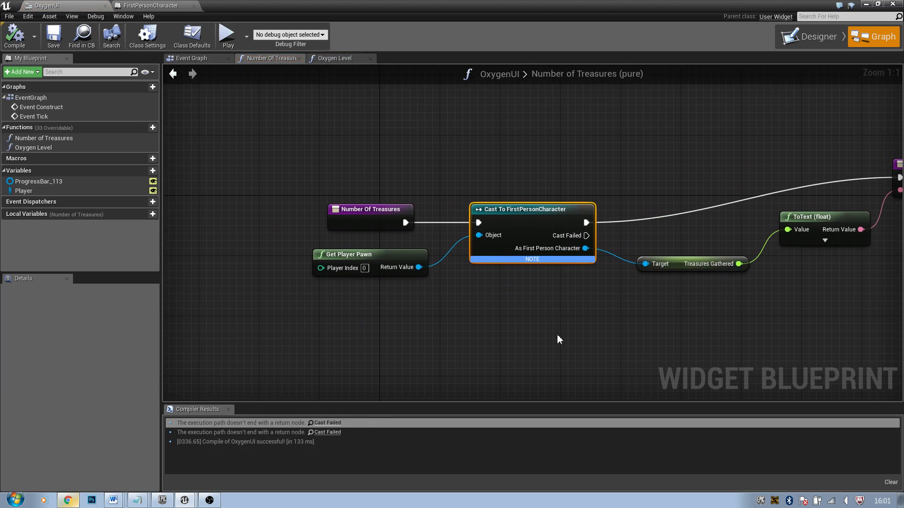
pyautogui.moveTo(557, 335); pyautogui.dragTo(483, 327, button='right')
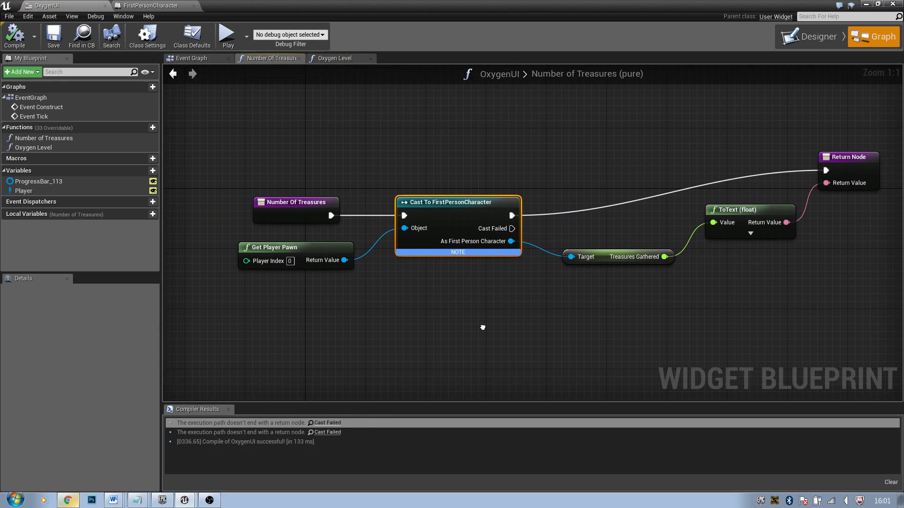
pyautogui.click(332, 432)
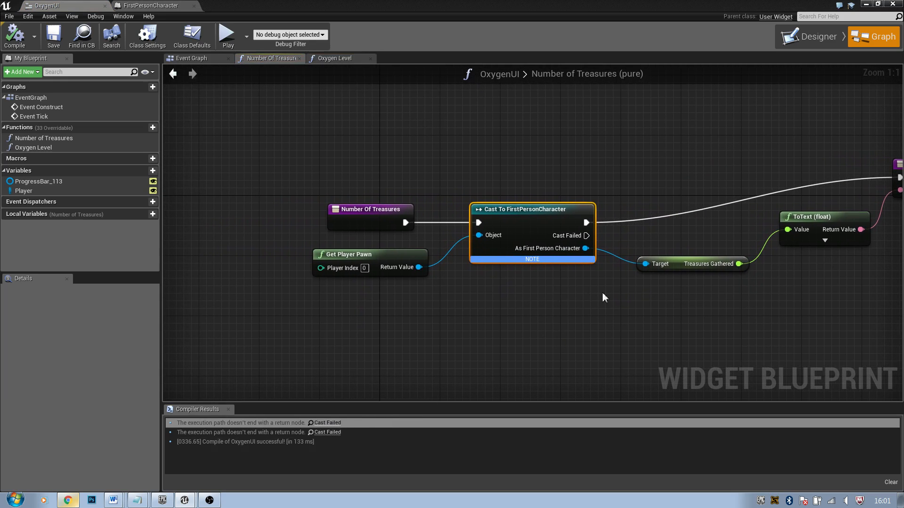
pyautogui.moveTo(734, 161); pyautogui.dragTo(545, 179, button='right')
pyautogui.click(15, 38)
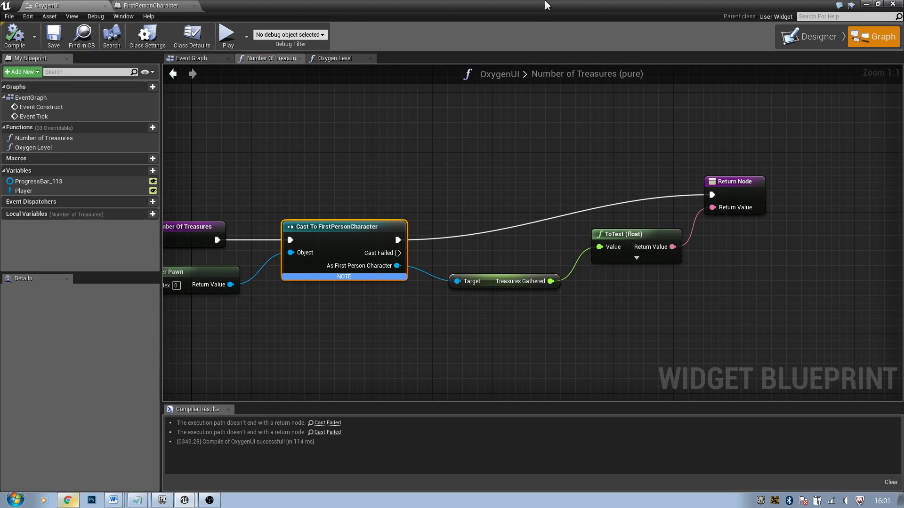
pyautogui.click(866, 4)
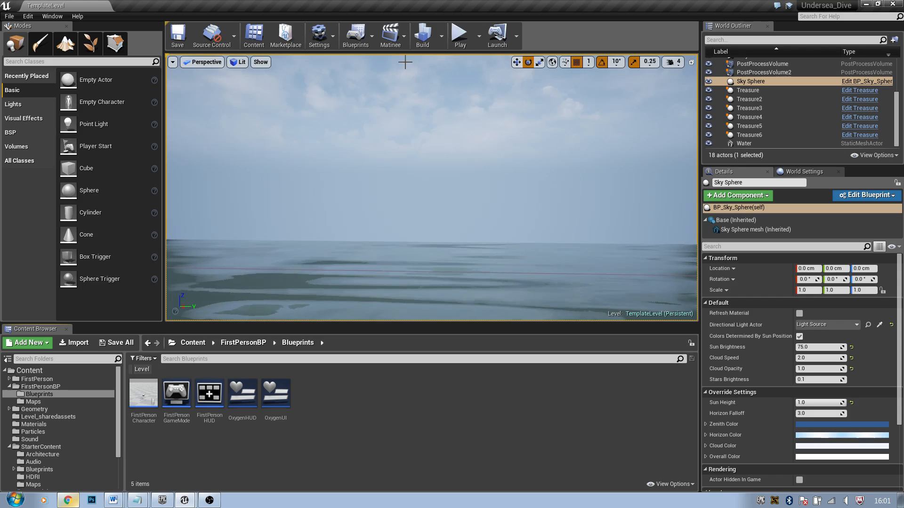
# - Play-test the level to check the oxygen bar, stop the session and reopen the OxygenUI widget blueprint
pyautogui.click(458, 41)
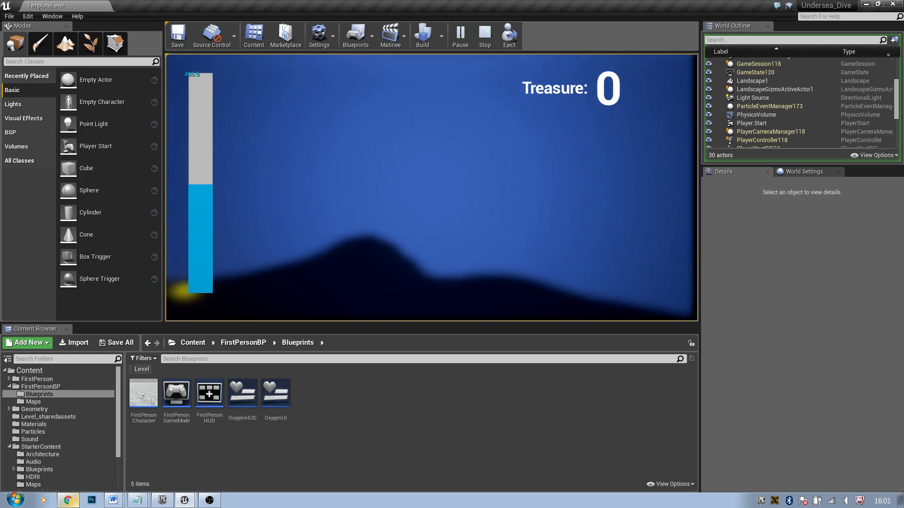
pyautogui.press('Escape')
pyautogui.doubleClick(275, 393)
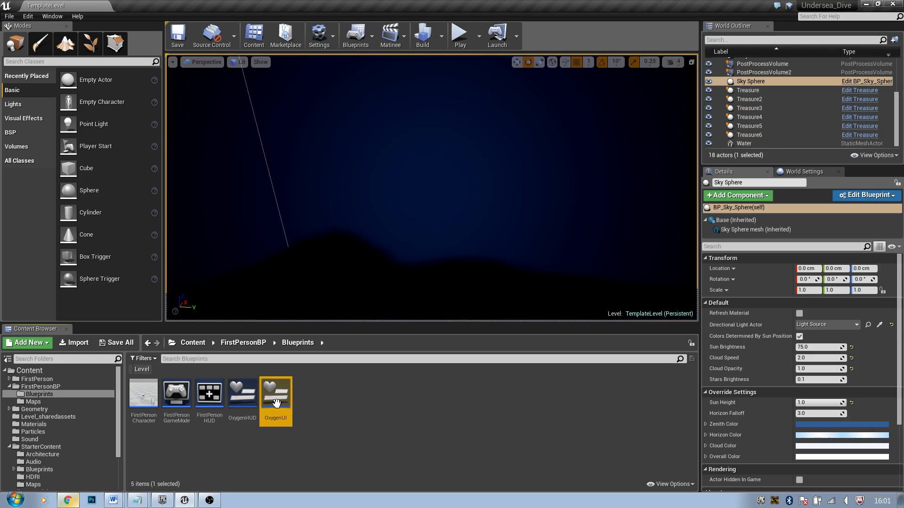
pyautogui.moveTo(439, 192); pyautogui.dragTo(496, 218, button='right')
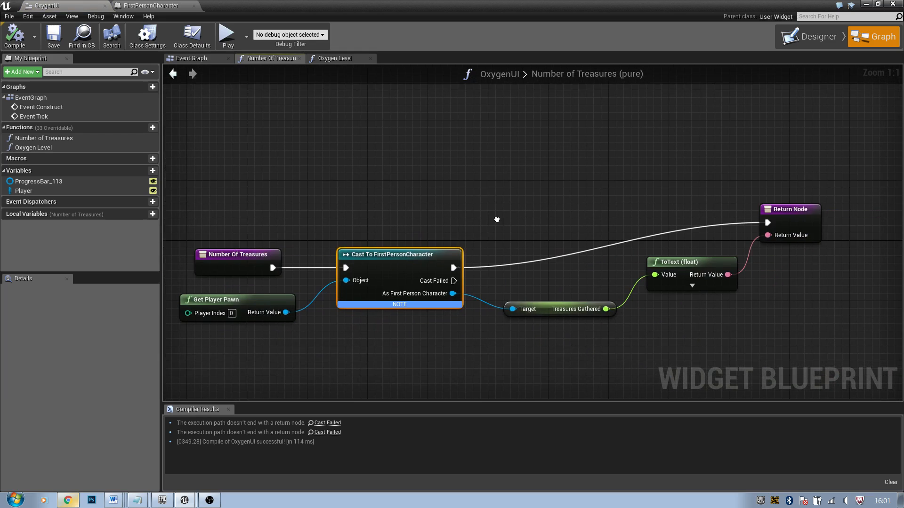
# - Delete the unused Oxygen getter attached to the Player variable in the Oxygen Level graph
pyautogui.click(337, 59)
pyautogui.moveTo(255, 77); pyautogui.dragTo(279, 109, button='right')
pyautogui.moveTo(279, 109); pyautogui.dragTo(460, 154)
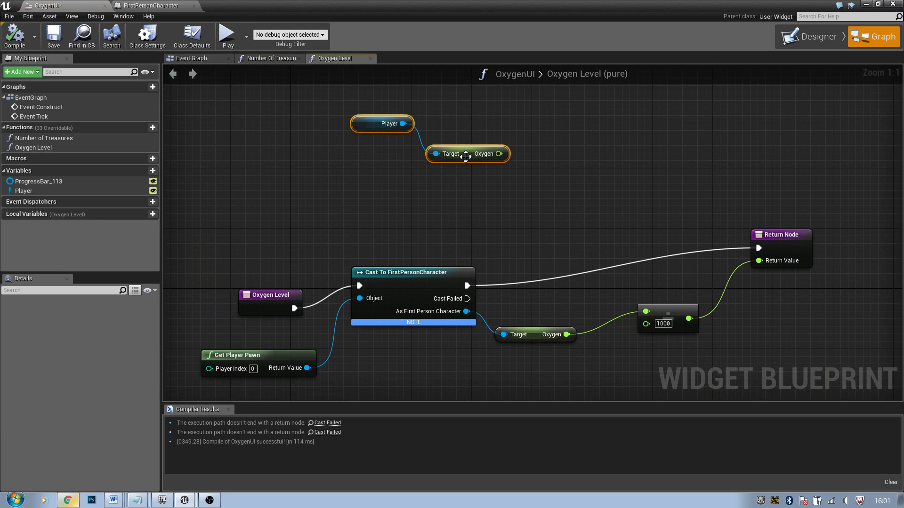
pyautogui.click(469, 157)
pyautogui.press('Delete')
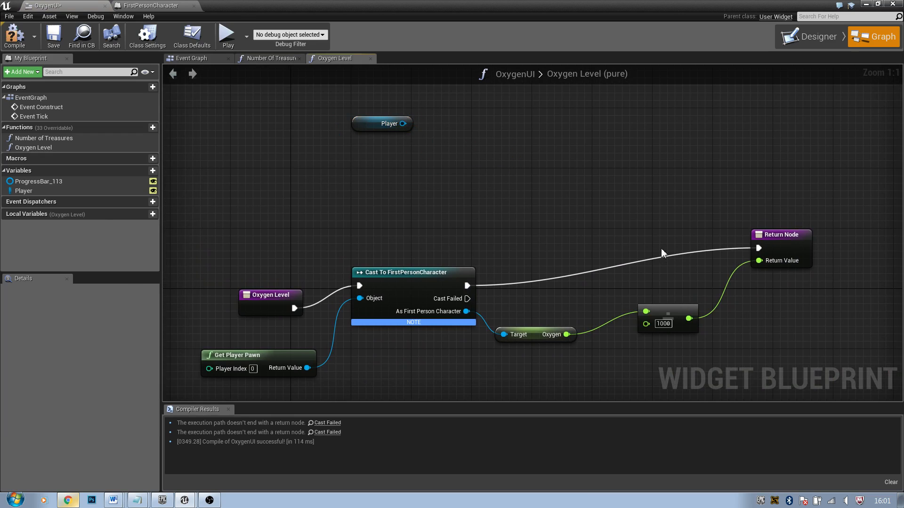
# - Tidy the Oxygen Level graph by lowering the Return Node and moving the entry, Get Player Pawn, cast, Oxygen getter and division closer together
pyautogui.moveTo(606, 281); pyautogui.dragTo(592, 310, button='right')
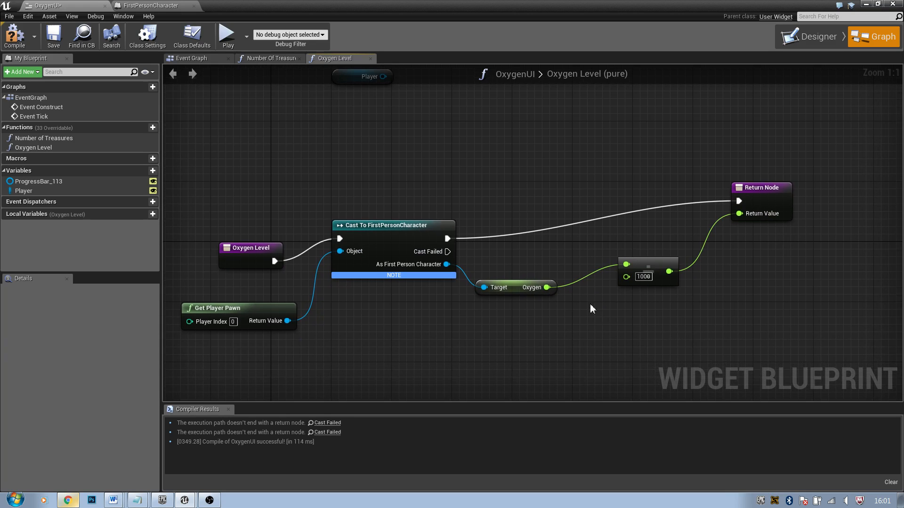
pyautogui.moveTo(519, 291); pyautogui.dragTo(526, 277)
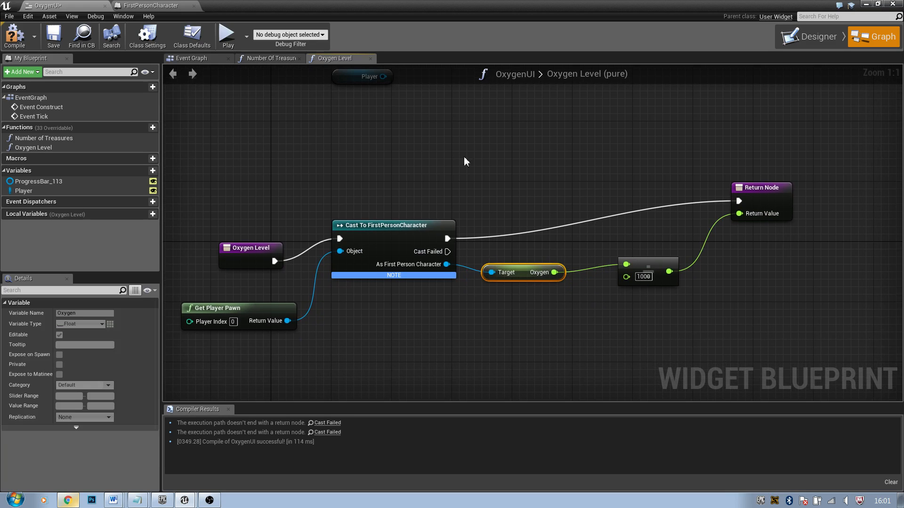
pyautogui.moveTo(726, 191); pyautogui.dragTo(728, 250)
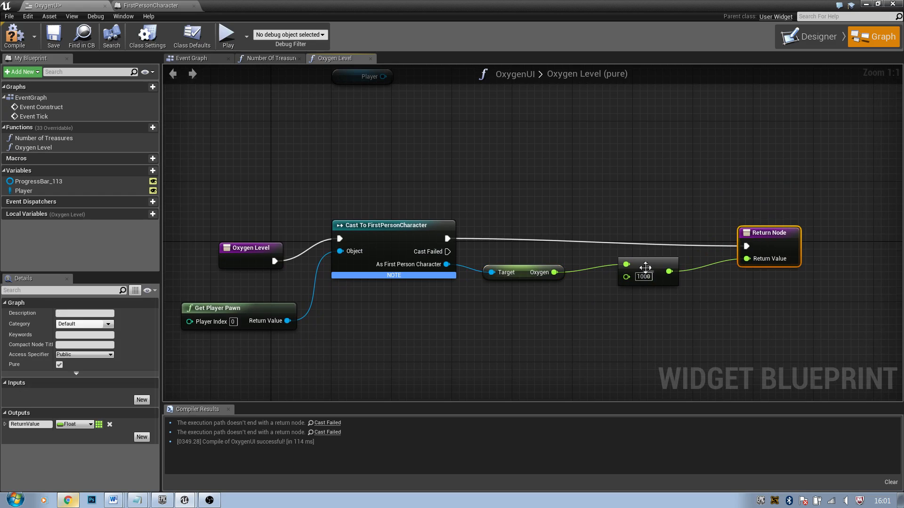
pyautogui.moveTo(645, 267); pyautogui.dragTo(653, 275)
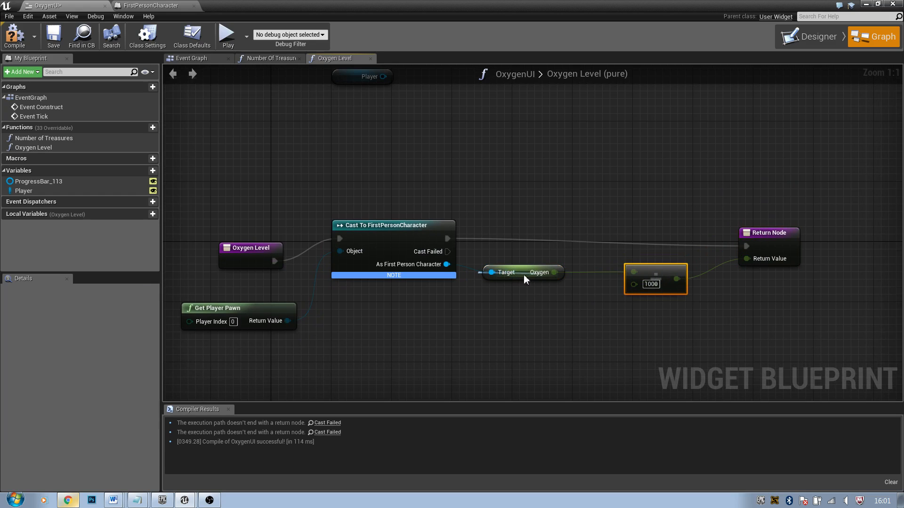
pyautogui.moveTo(524, 275); pyautogui.dragTo(553, 290)
pyautogui.moveTo(344, 230); pyautogui.dragTo(382, 230)
pyautogui.moveTo(256, 309); pyautogui.dragTo(286, 286)
pyautogui.moveTo(253, 261); pyautogui.dragTo(305, 231)
pyautogui.moveTo(386, 117); pyautogui.dragTo(393, 178, button='right')
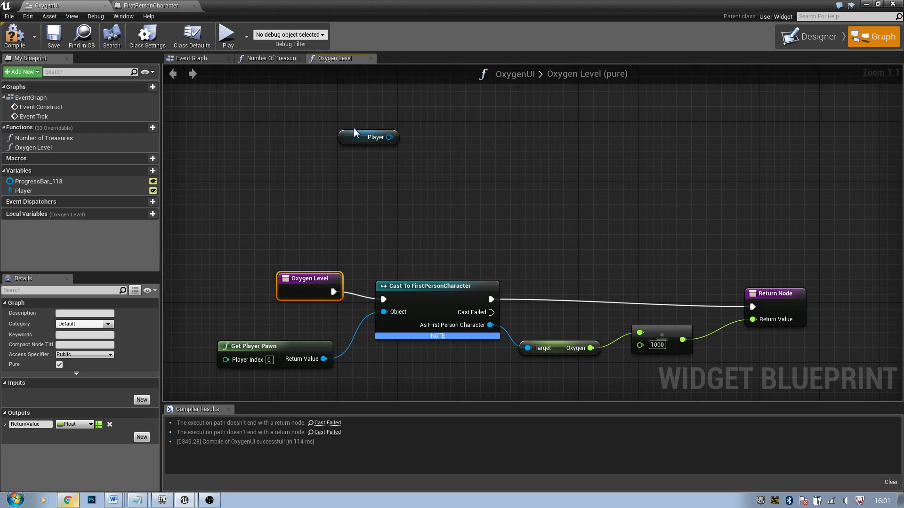
# - Delete the leftover Player variable node from the Oxygen Level graph and compile OxygenUI
pyautogui.moveTo(356, 134); pyautogui.dragTo(421, 187)
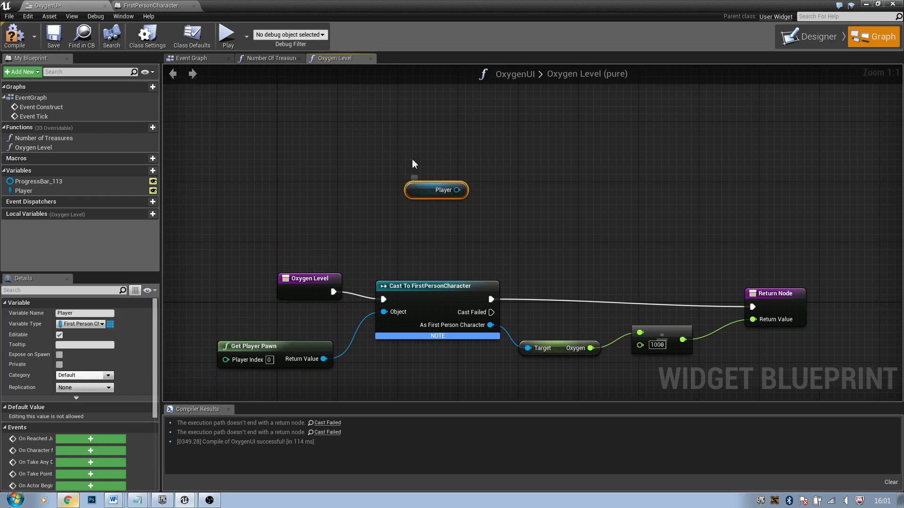
pyautogui.press('Delete')
pyautogui.click(15, 35)
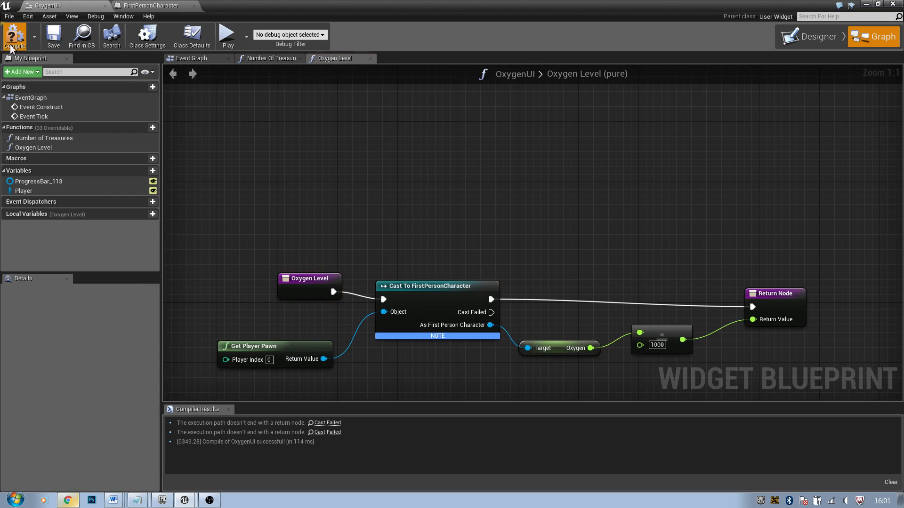
# - Nudge the Oxygen Level entry away from the cast and shift the Get Player Pawn node slightly toward it
pyautogui.moveTo(320, 300); pyautogui.dragTo(300, 233, button='right')
pyautogui.click(300, 231)
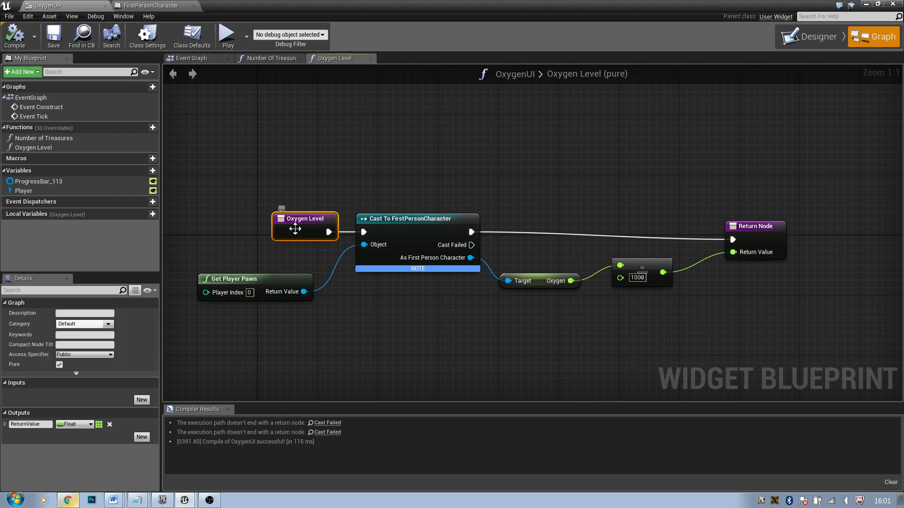
pyautogui.click(465, 180)
pyautogui.moveTo(464, 180); pyautogui.dragTo(432, 159, button='right')
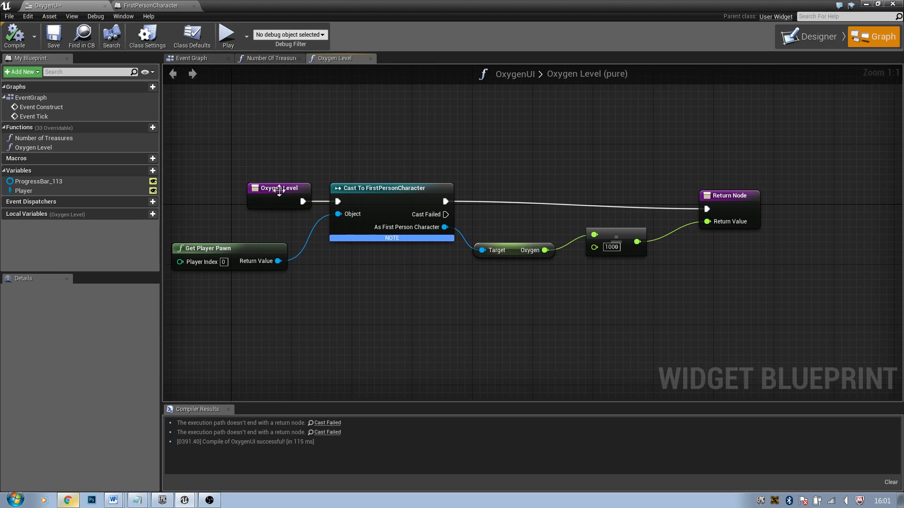
pyautogui.moveTo(256, 190); pyautogui.dragTo(242, 183)
pyautogui.click(348, 141)
pyautogui.moveTo(352, 143); pyautogui.dragTo(428, 152, button='right')
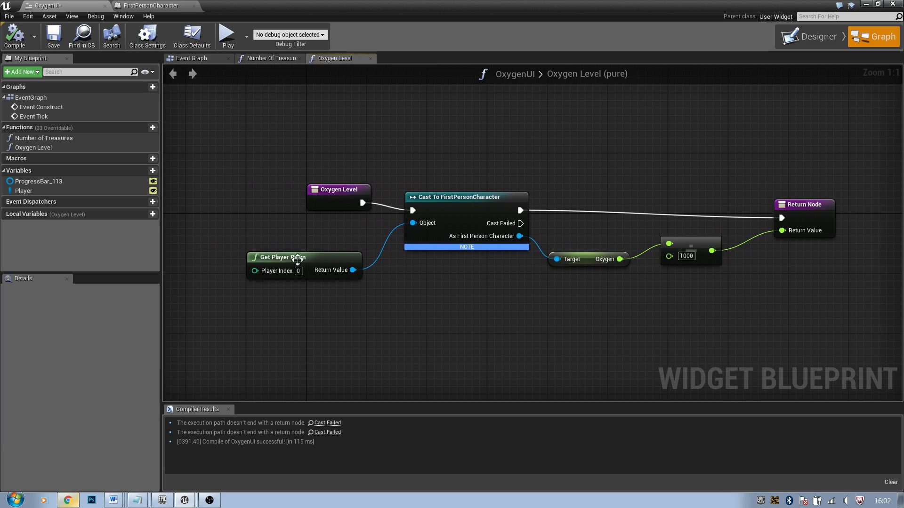
pyautogui.moveTo(300, 260); pyautogui.dragTo(308, 254)
# - Bring the Return Node closer and level with the cast's execution output, then shift the division slightly toward the Oxygen getter
pyautogui.moveTo(230, 134); pyautogui.dragTo(861, 308)
pyautogui.moveTo(807, 207); pyautogui.dragTo(727, 208)
pyautogui.click(757, 204)
pyautogui.click(293, 183)
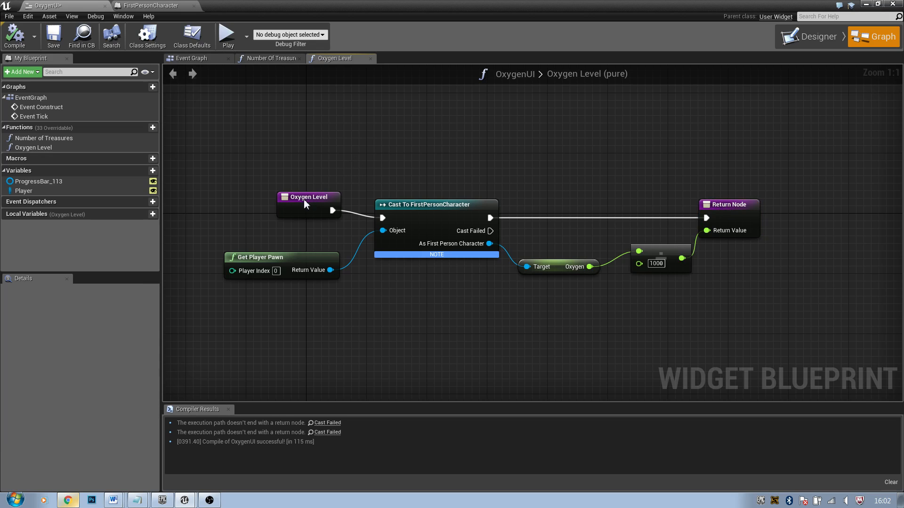
pyautogui.click(303, 199)
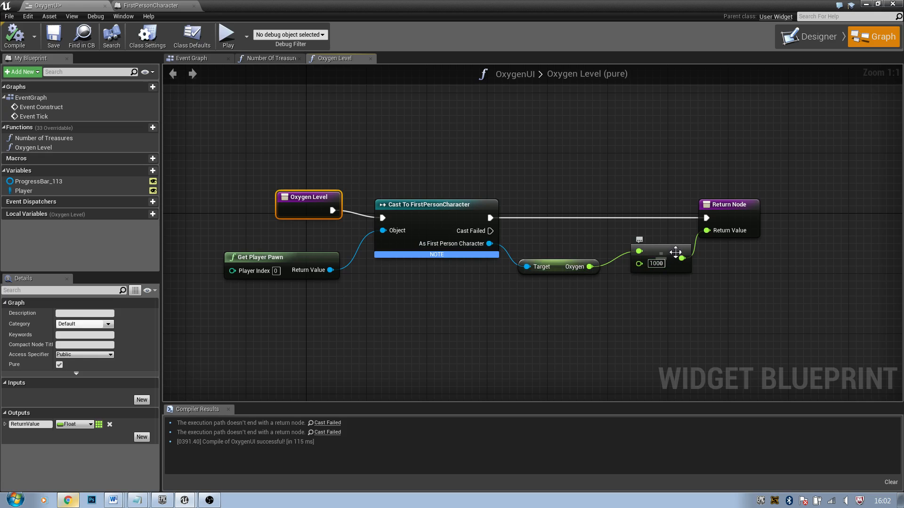
pyautogui.moveTo(675, 253); pyautogui.dragTo(665, 254)
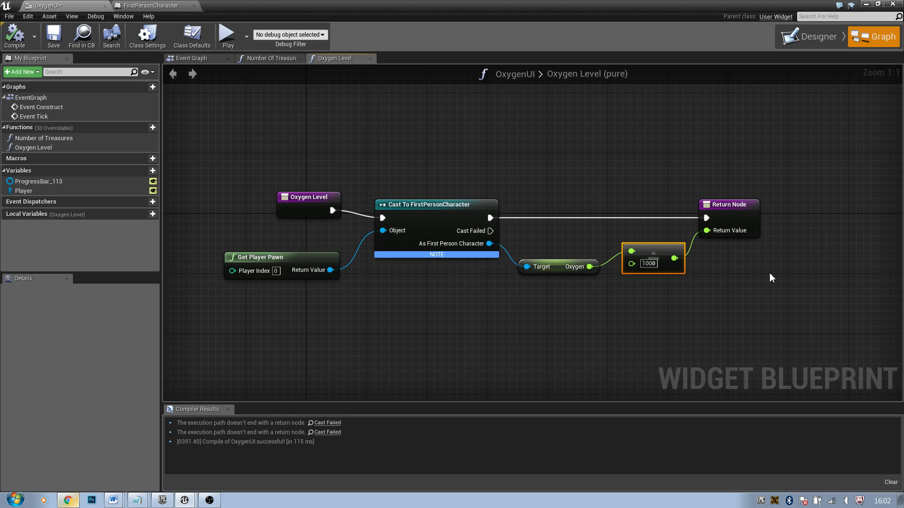
# - Examine the progress bar's Percent binding and Bar Fill Type in the OxygenUI designer
pyautogui.click(160, 5)
pyautogui.click(80, 5)
pyautogui.click(815, 36)
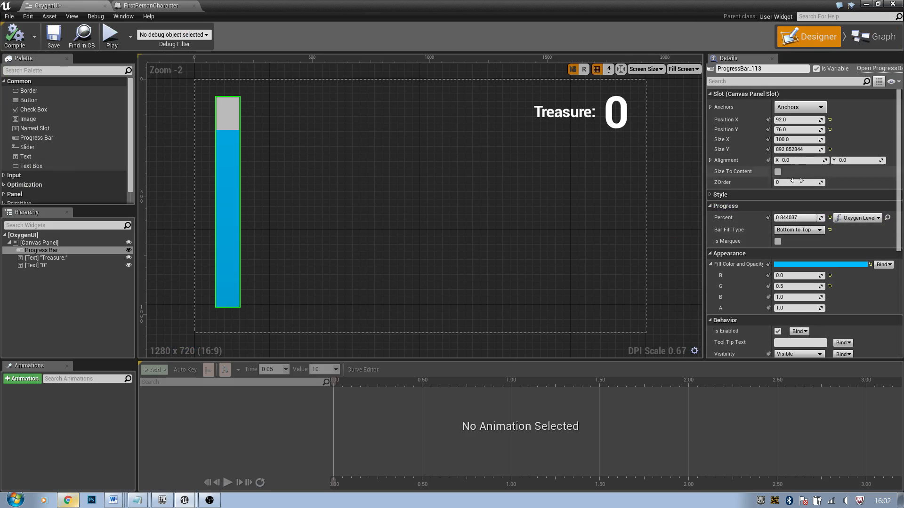
pyautogui.scroll(-3, 819, 203)
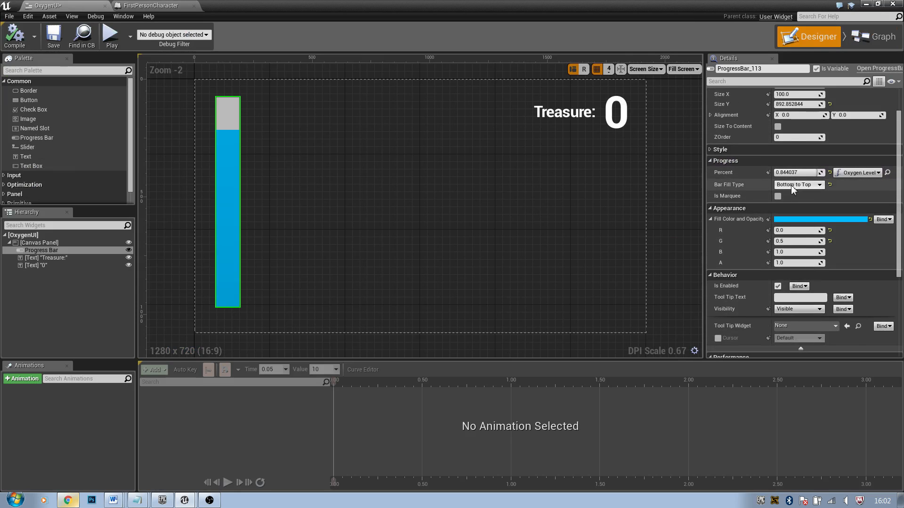
pyautogui.moveTo(796, 172); pyautogui.dragTo(789, 173)
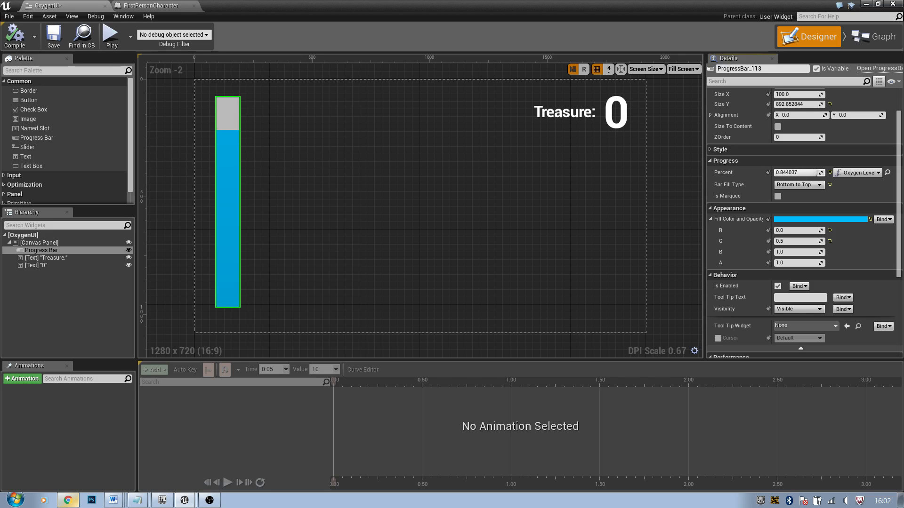
# - Compile and save the FirstPersonCharacter blueprint, then briefly play-test the level
pyautogui.click(178, 5)
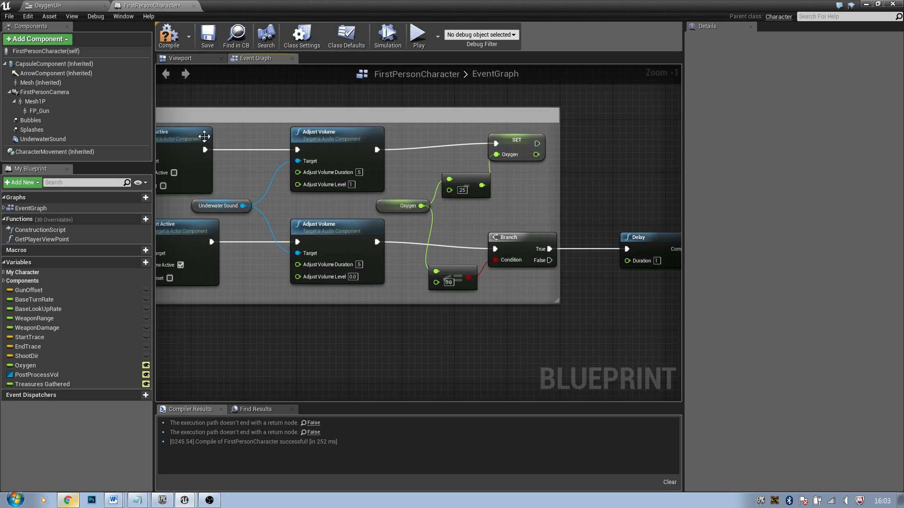
pyautogui.hotkey('ctrl', 's')
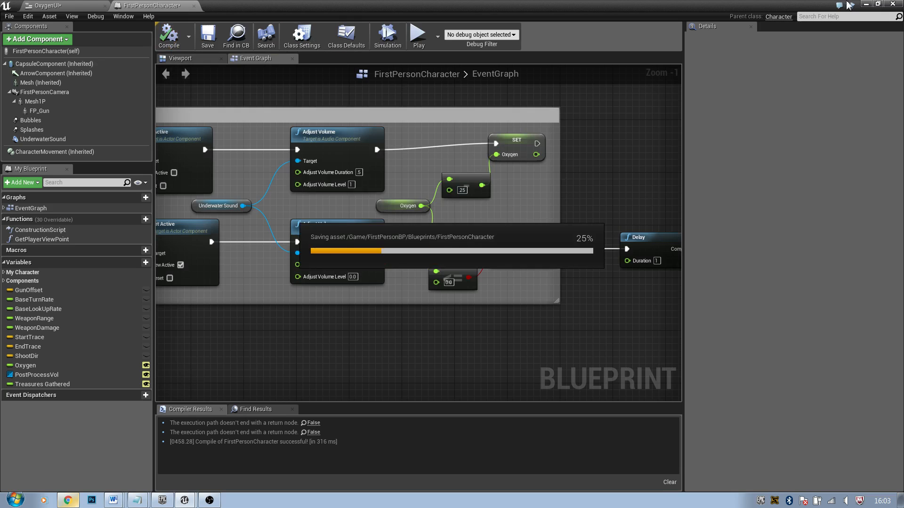
pyautogui.click(867, 4)
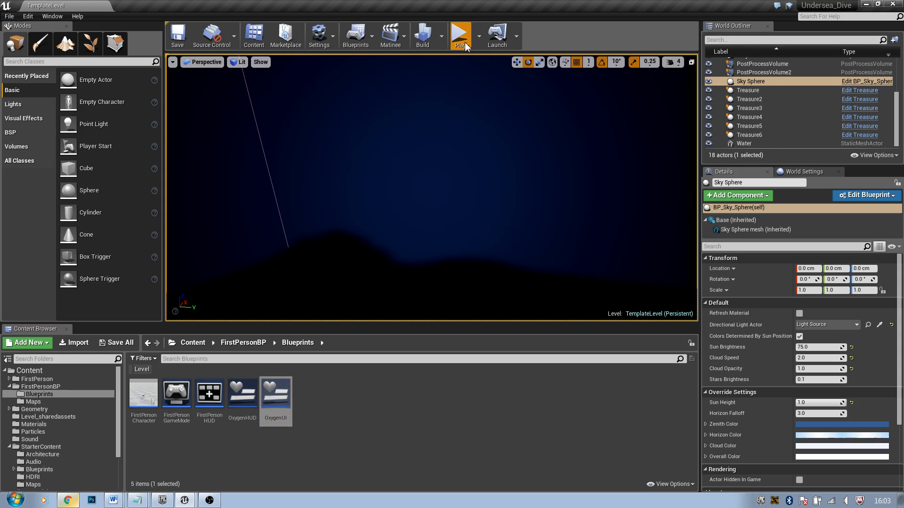
pyautogui.click(465, 46)
pyautogui.press('Escape')
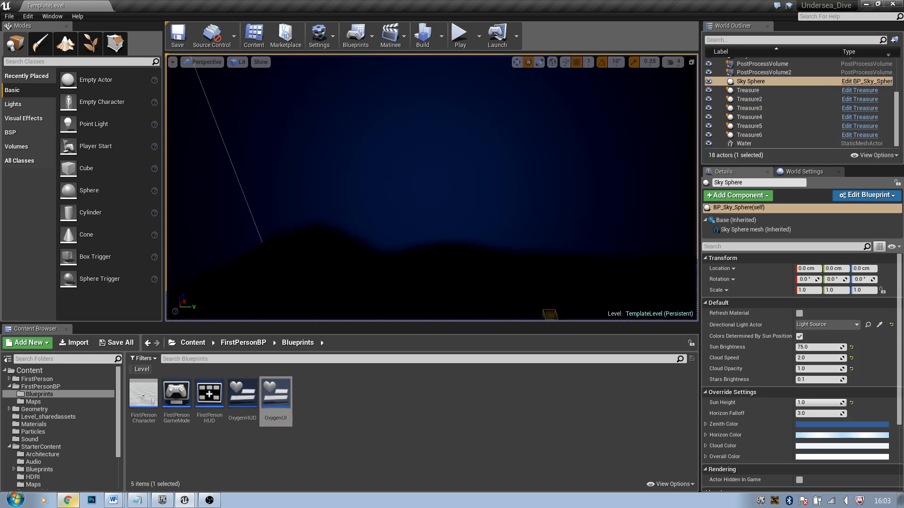
# - Select the Player Start actor in the level and focus the viewport on it
pyautogui.moveTo(431, 188); pyautogui.dragTo(560, 163, button='right')
pyautogui.press('w')
pyautogui.moveTo(470, 187); pyautogui.dragTo(483, 162, button='right')
pyautogui.scroll(3, 838, 108)
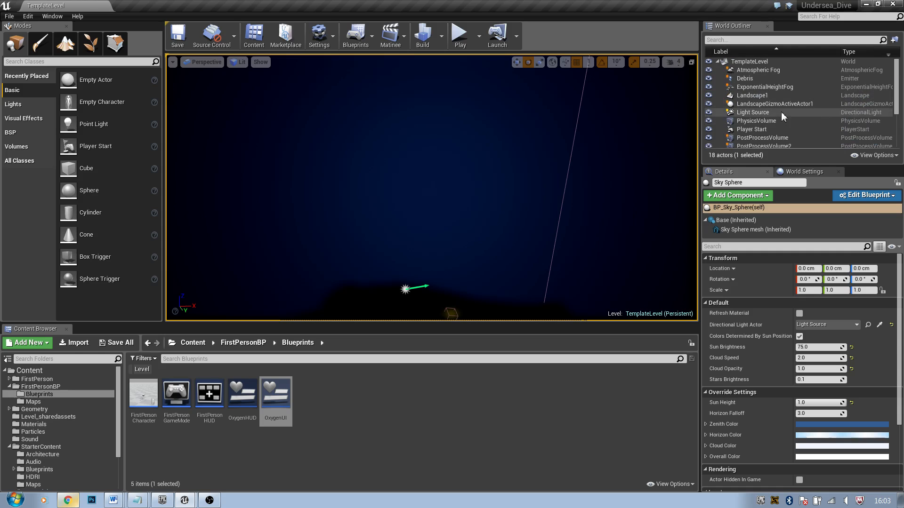
pyautogui.click(782, 130)
pyautogui.press('f')
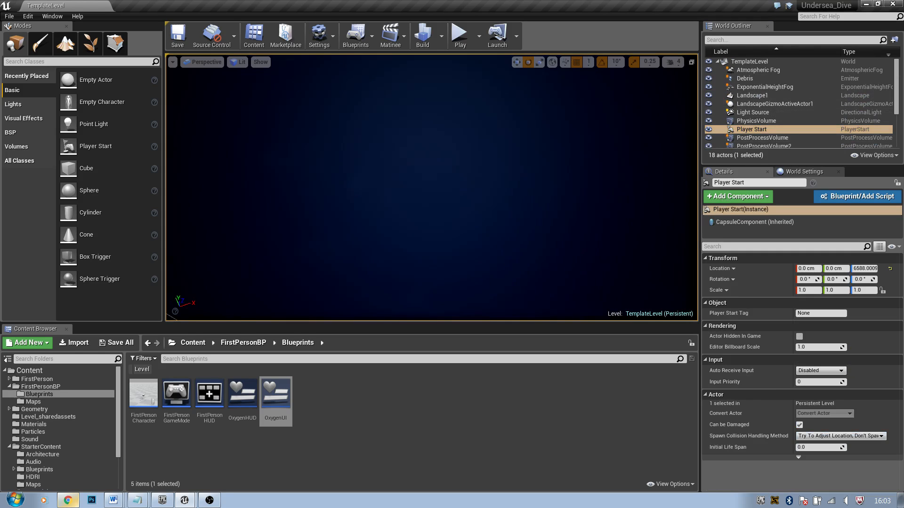
pyautogui.moveTo(481, 117); pyautogui.dragTo(480, 115, button='right')
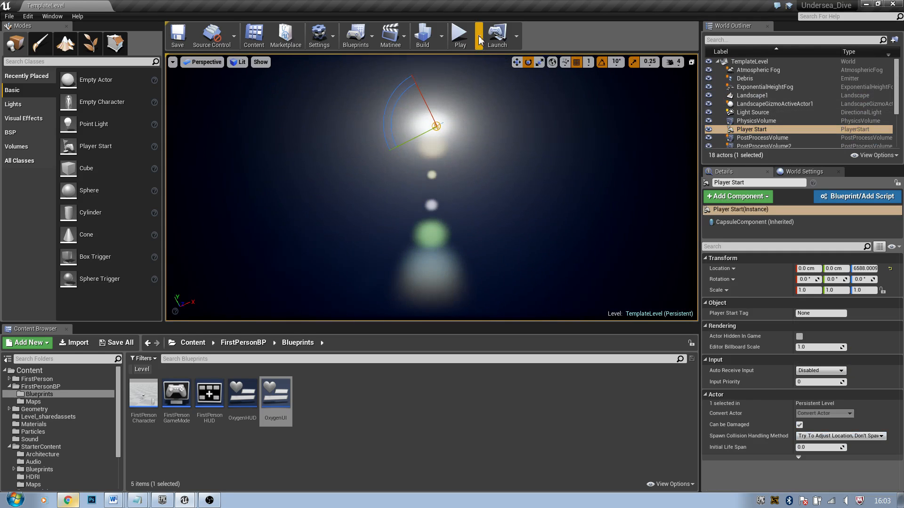
# - Set play sessions to spawn at the Default Player Start and play-test the oxygen bar from there
pyautogui.click(478, 35)
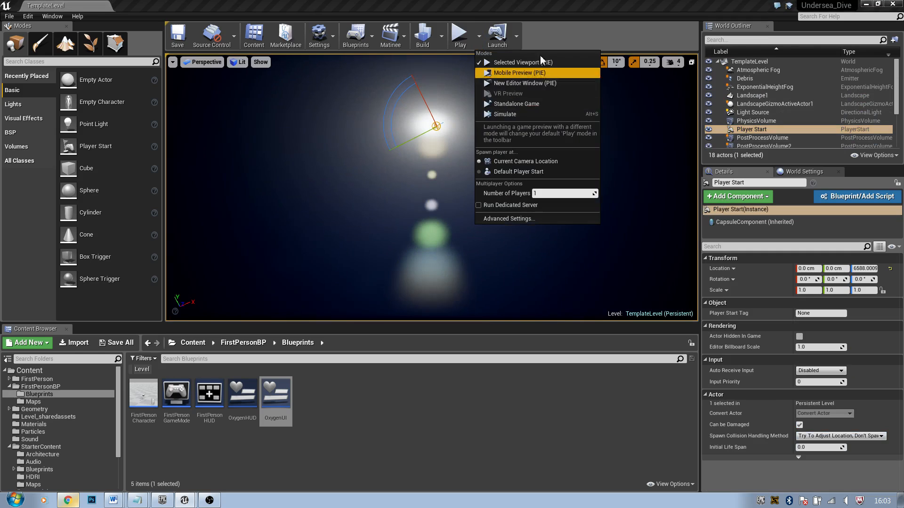
pyautogui.click(501, 172)
pyautogui.click(500, 169)
pyautogui.click(460, 36)
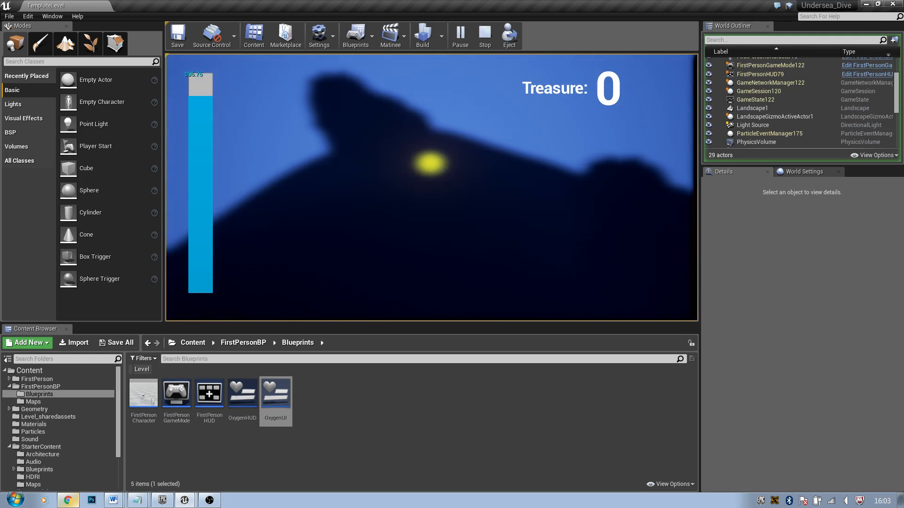
pyautogui.press('Escape')
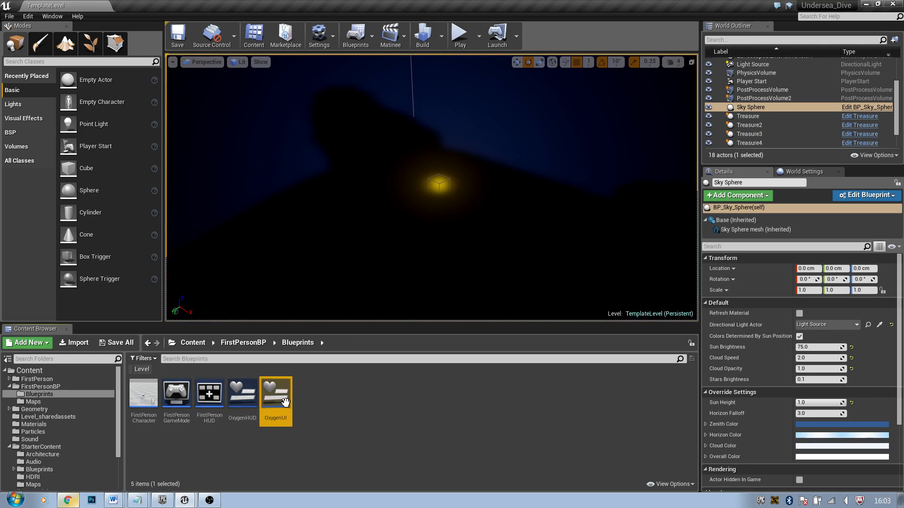
# - Connect Event Tick directly to the Branch in FirstPersonCharacter, delete the Print String and its conversion node, save, and return to the level editor
pyautogui.doubleClick(285, 401)
pyautogui.click(156, 5)
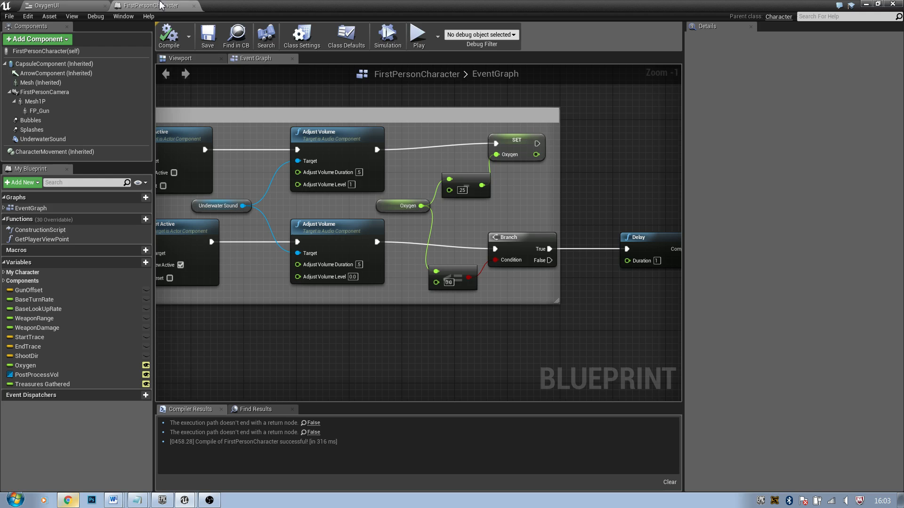
pyautogui.moveTo(637, 179); pyautogui.dragTo(678, 176, button='right')
pyautogui.moveTo(348, 245); pyautogui.dragTo(451, 263, button='right')
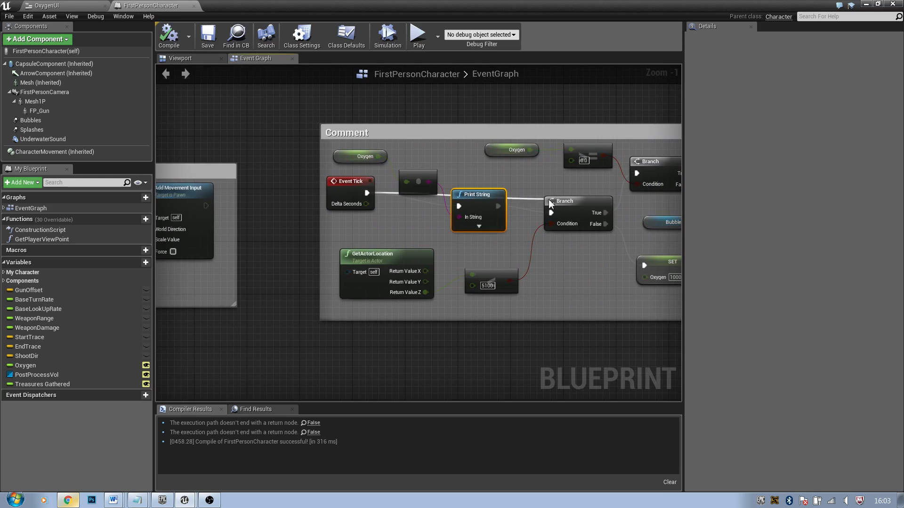
pyautogui.moveTo(474, 197); pyautogui.dragTo(440, 151)
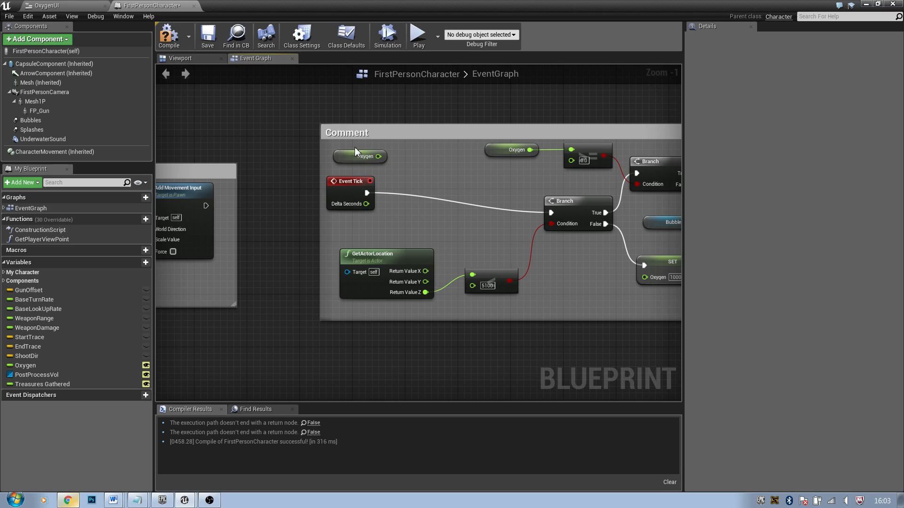
pyautogui.hotkey('ctrl', 's')
pyautogui.click(864, 6)
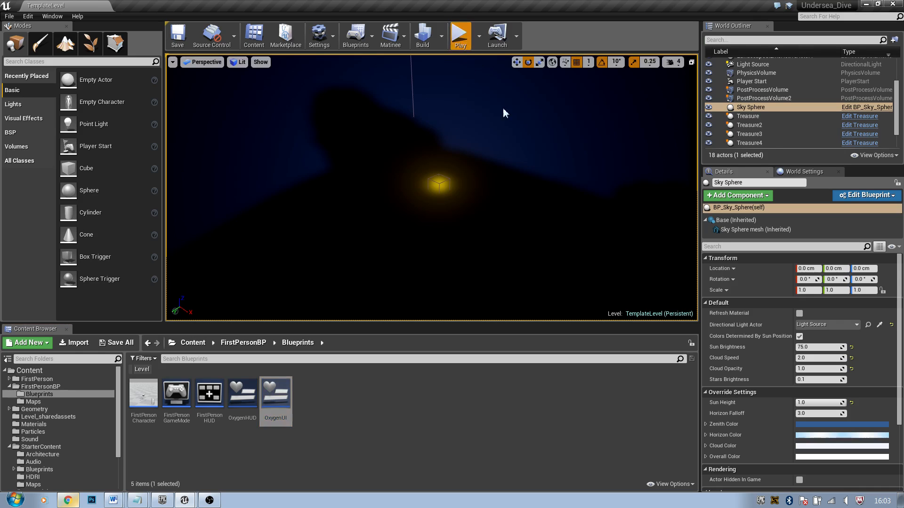
# - Play-test the level and swim forward into the nearest glowing treasure to test the oxygen bar and treasure counter
pyautogui.click(503, 113)
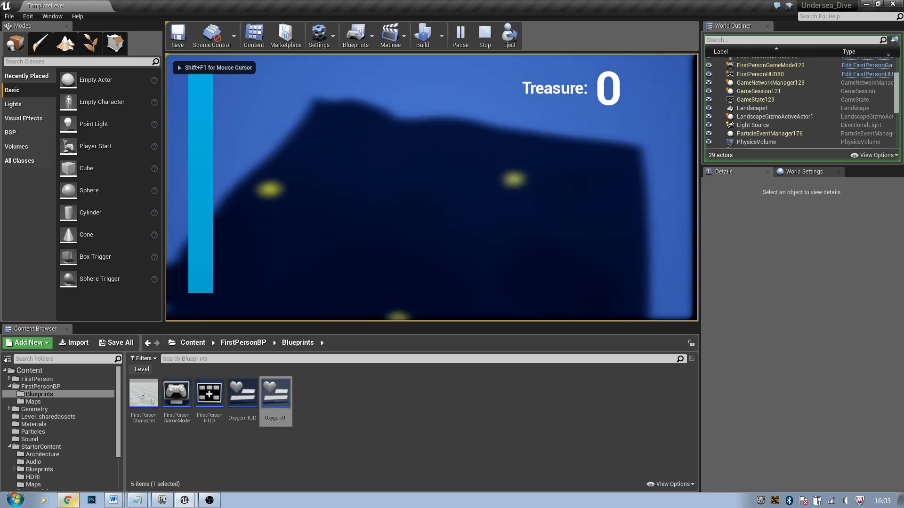
pyautogui.press('w')
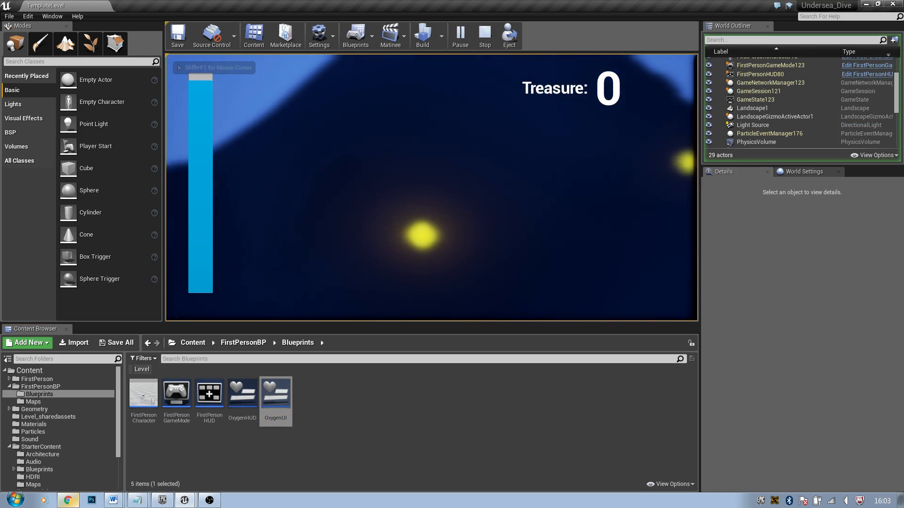
pyautogui.press('w')
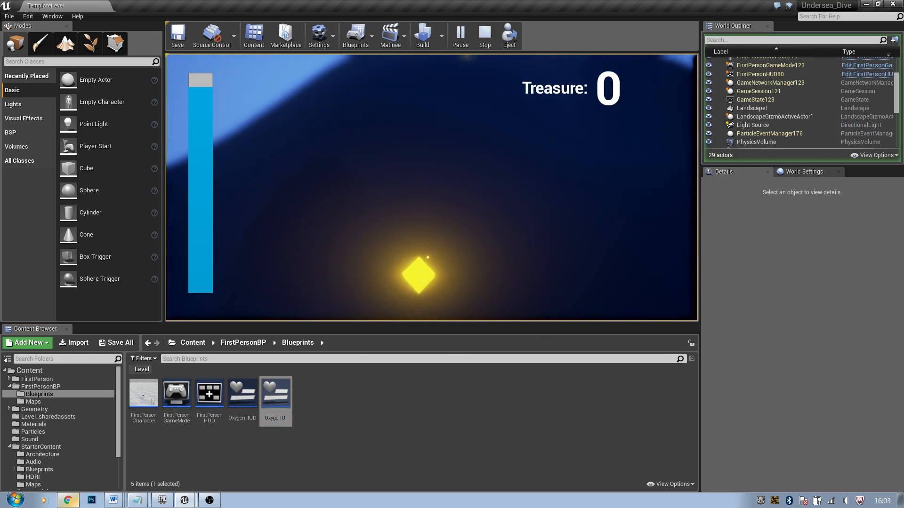
pyautogui.press('w')
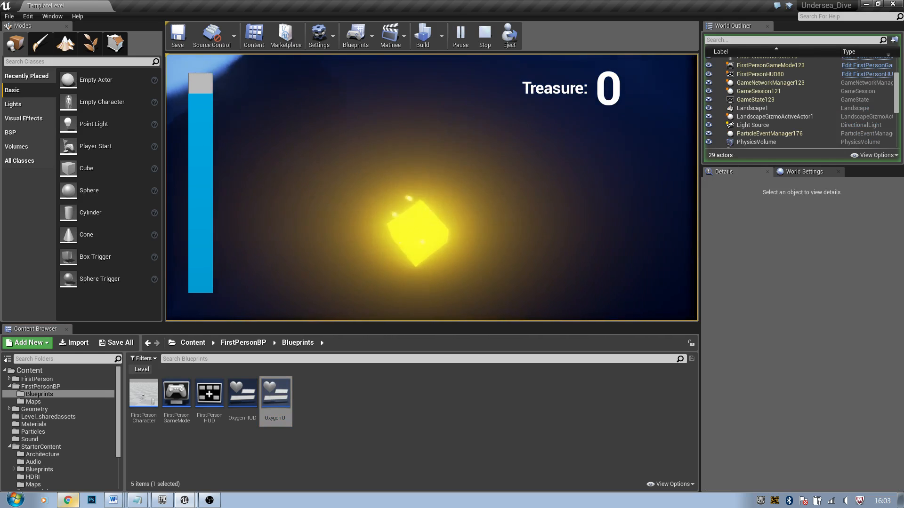
pyautogui.press('w')
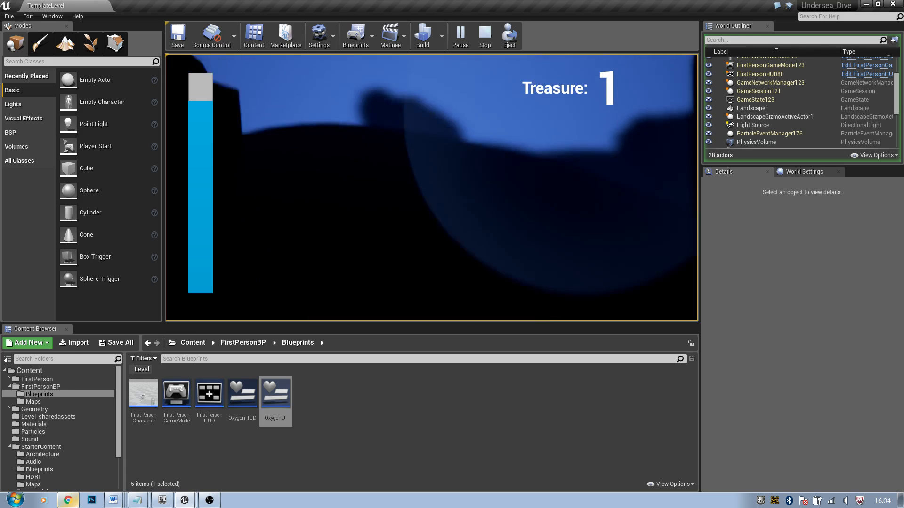
# - Swim on across the dark slope to the second glowing treasure and collect it
pyautogui.press('w')
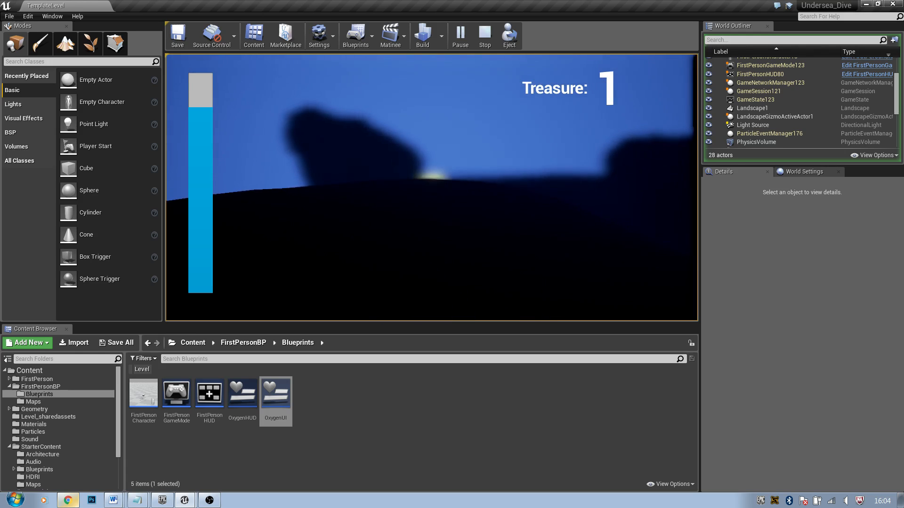
pyautogui.press('w')
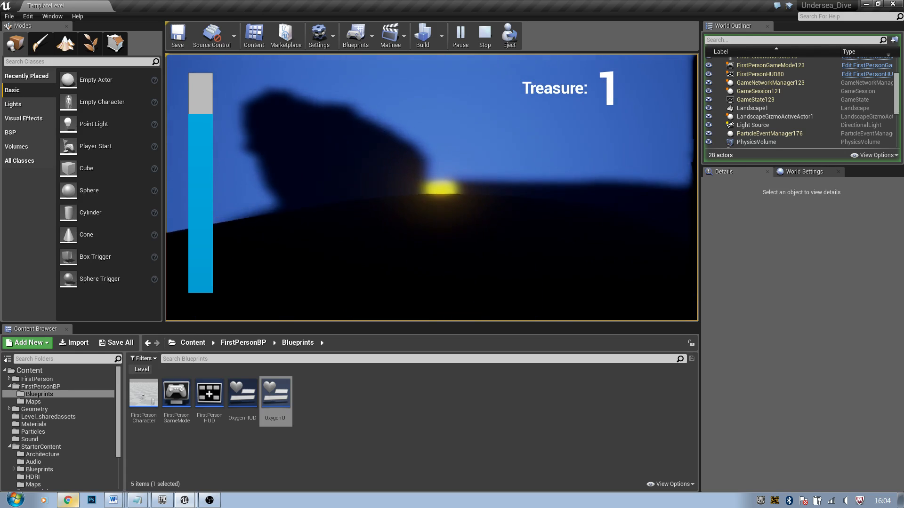
pyautogui.press('w')
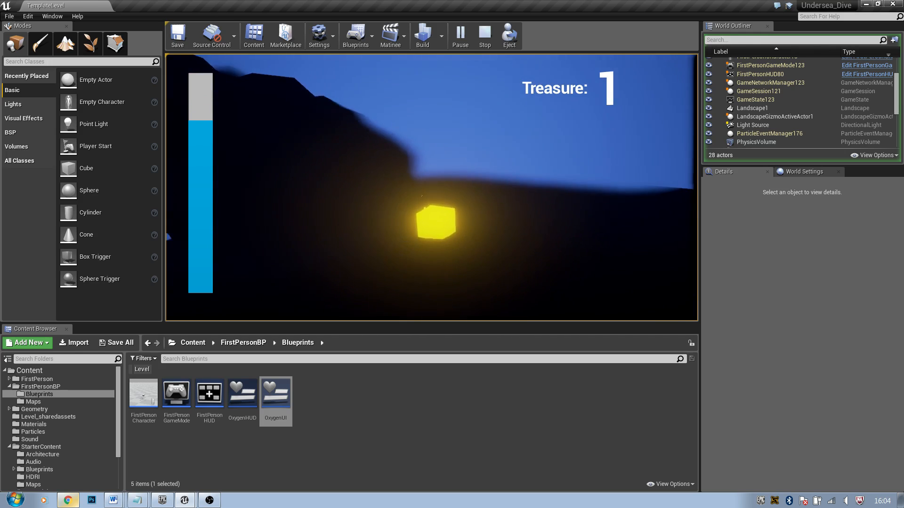
pyautogui.press('w')
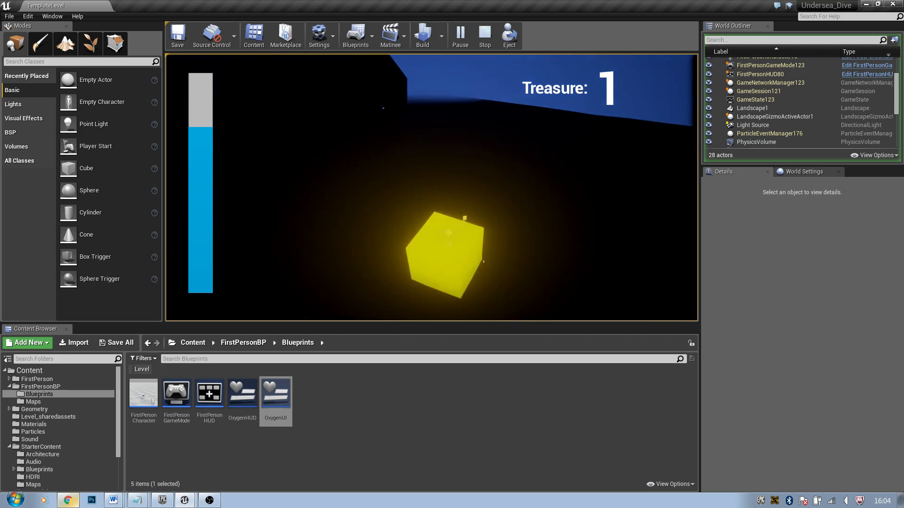
pyautogui.press('w')
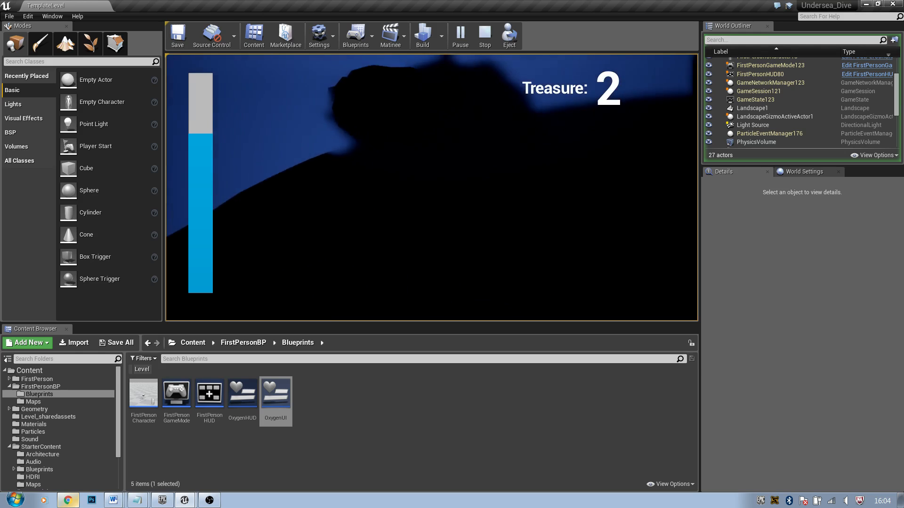
# - Keep swimming over the terrain towards the remaining treasures to check the oxygen bar and counter further
pyautogui.press('w')
pyautogui.press('w')
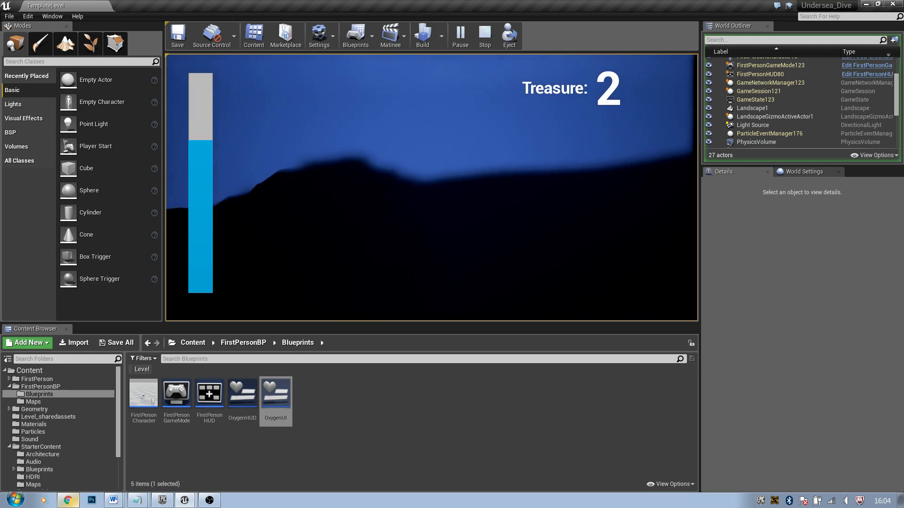
pyautogui.press('w')
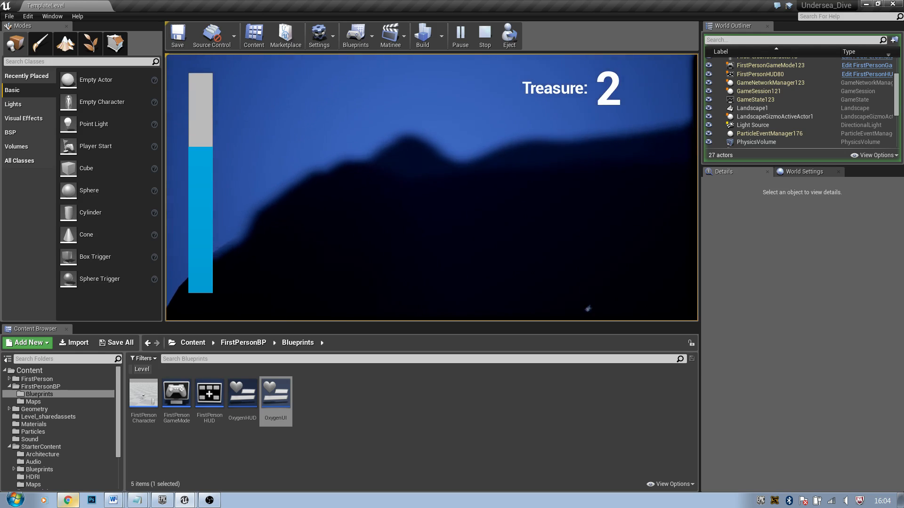
pyautogui.press('w')
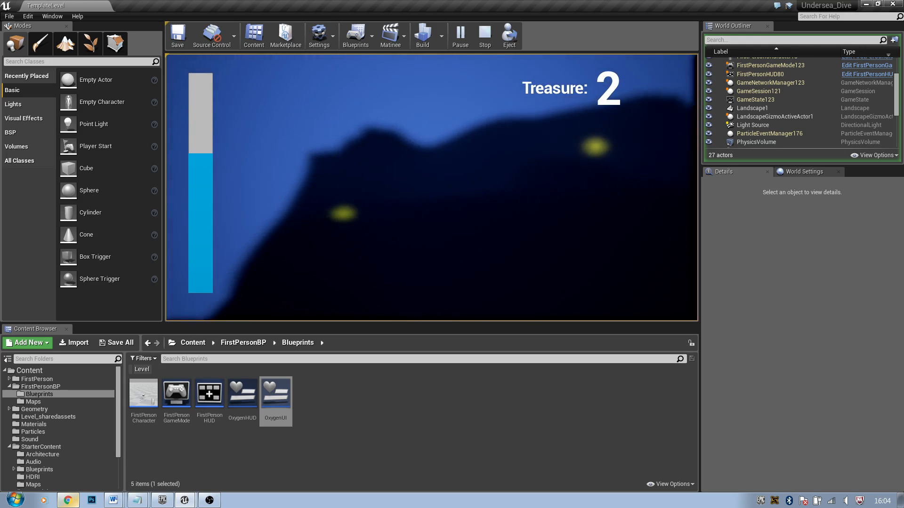